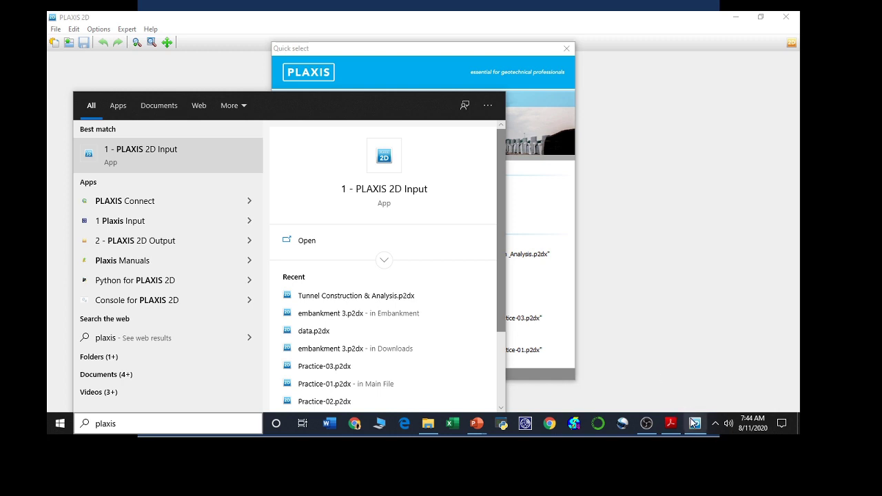
- Start a new project titled "Tunnel Construction_Lecture-04" and accept its initial properties
{"action": "left_click", "coordinate": [696, 235]}
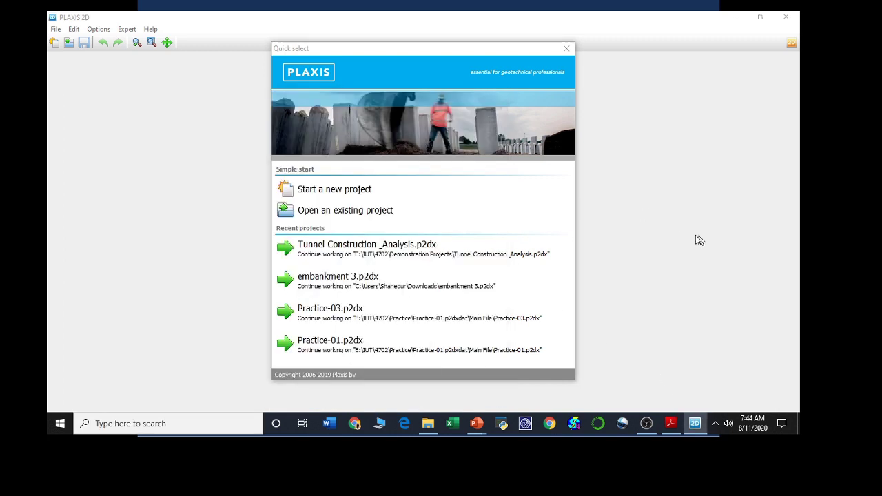
{"action": "left_click", "coordinate": [350, 197]}
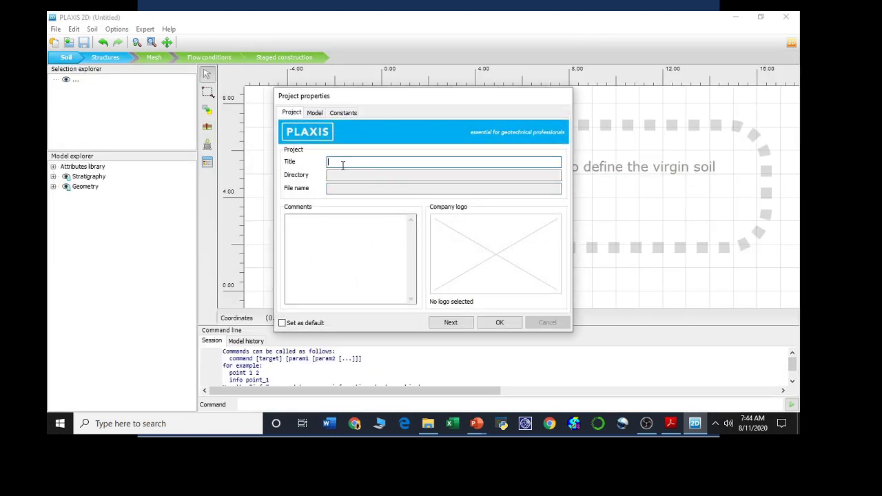
{"action": "type", "text": "Tunnel Construction_Lecture-04"}
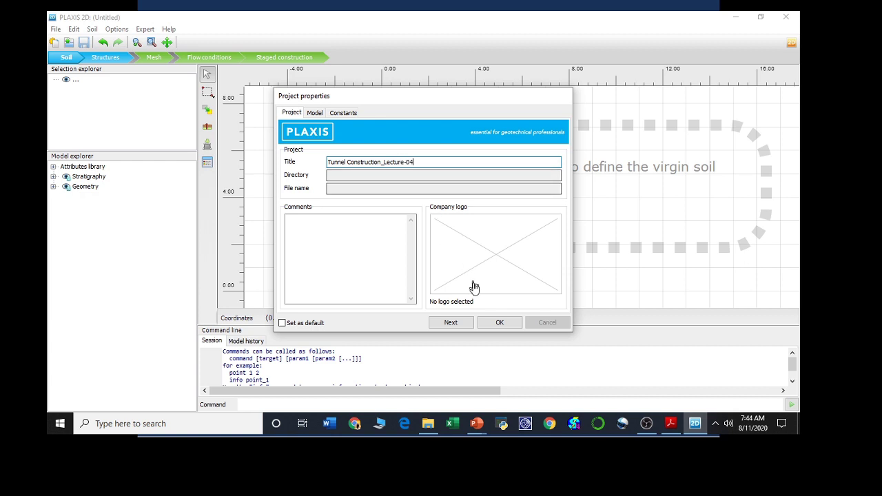
{"action": "left_click", "coordinate": [501, 323]}
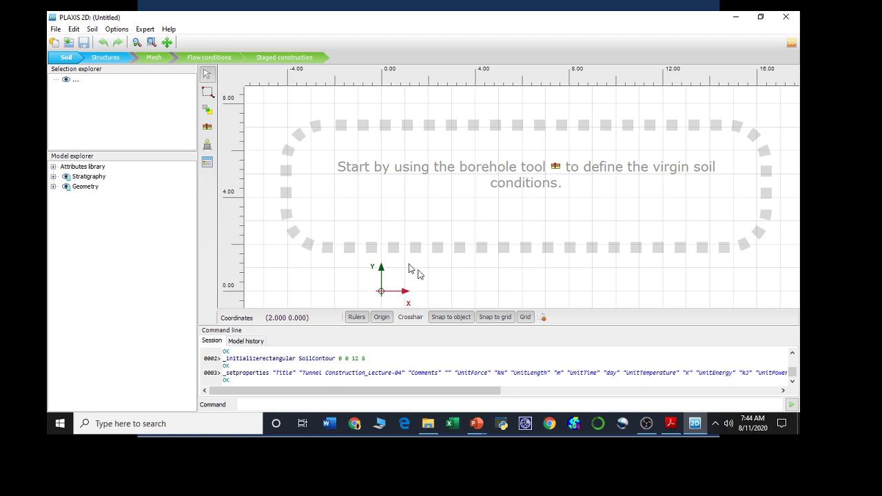
- Reopen the project properties and bring up the model type, units and contour settings
{"action": "left_click", "coordinate": [58, 32]}
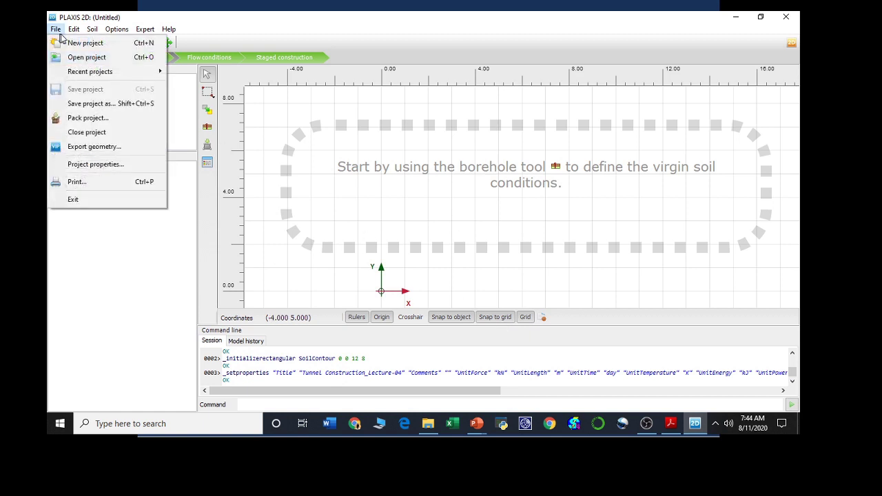
{"action": "left_click", "coordinate": [88, 166]}
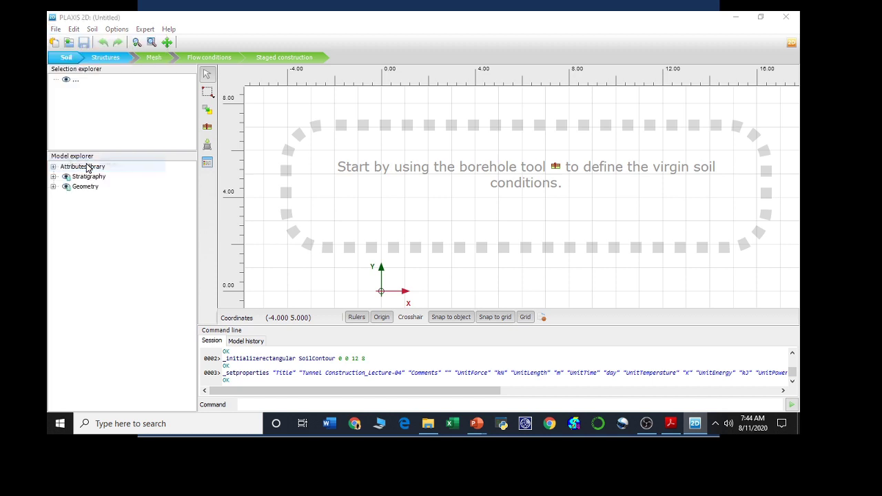
{"action": "left_click", "coordinate": [315, 113]}
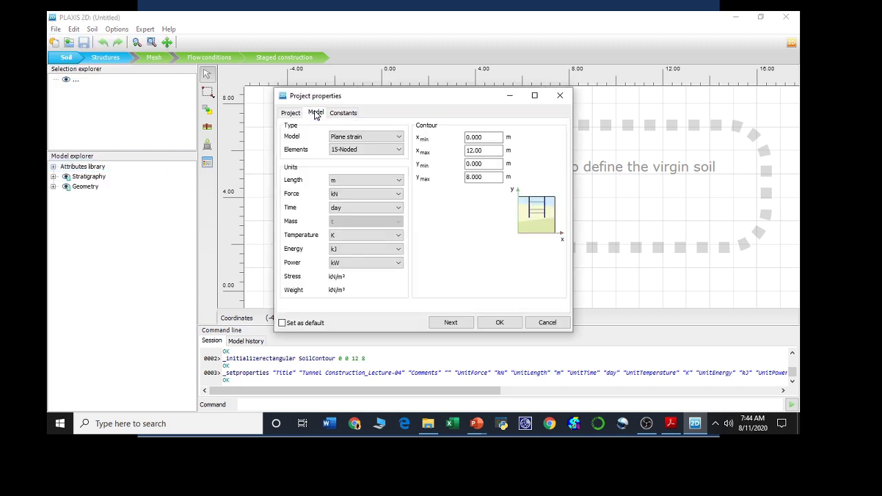
{"action": "left_click", "coordinate": [291, 113]}
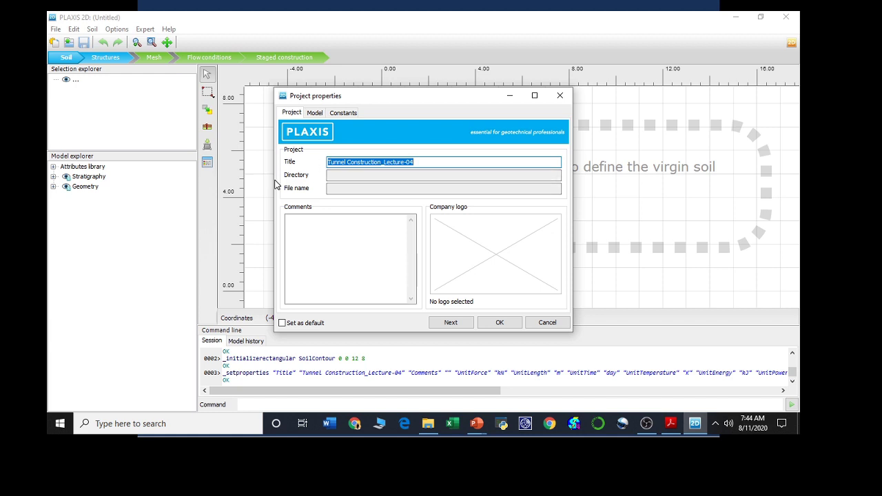
{"action": "left_click", "coordinate": [317, 113]}
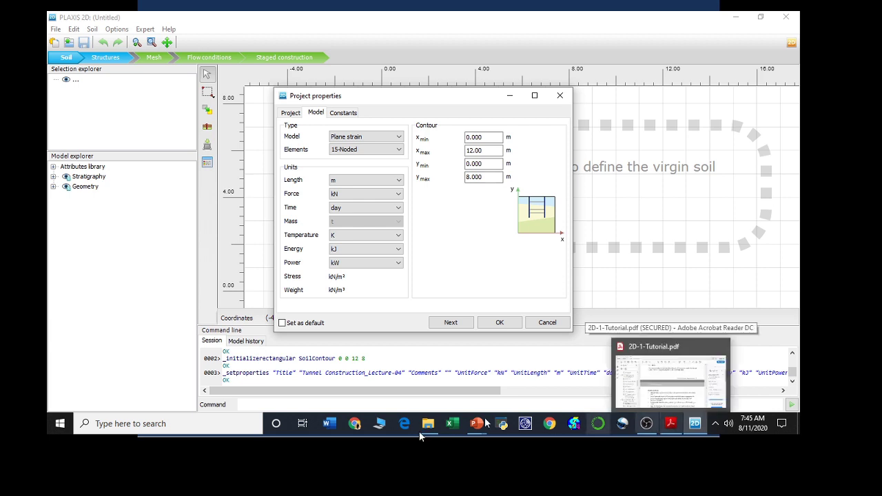
- Switch to the PowerPoint slide show to check the model extents on the Objectives cross-section, and return to PLAXIS 2D
{"action": "mouse_move", "coordinate": [476, 424]}
{"action": "left_click", "coordinate": [508, 396]}
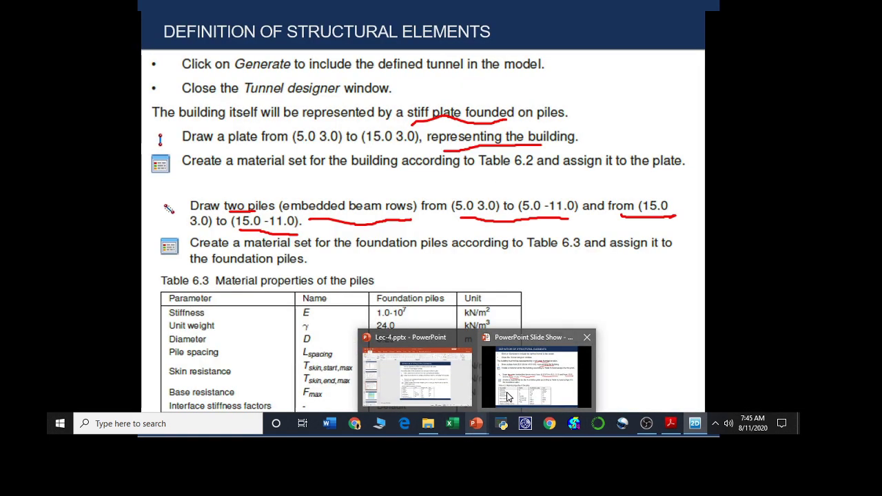
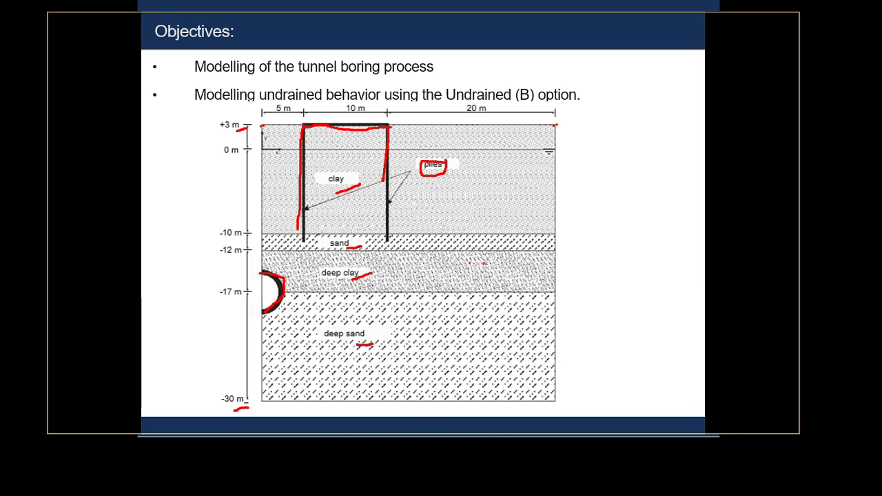
{"action": "key", "text": "super"}
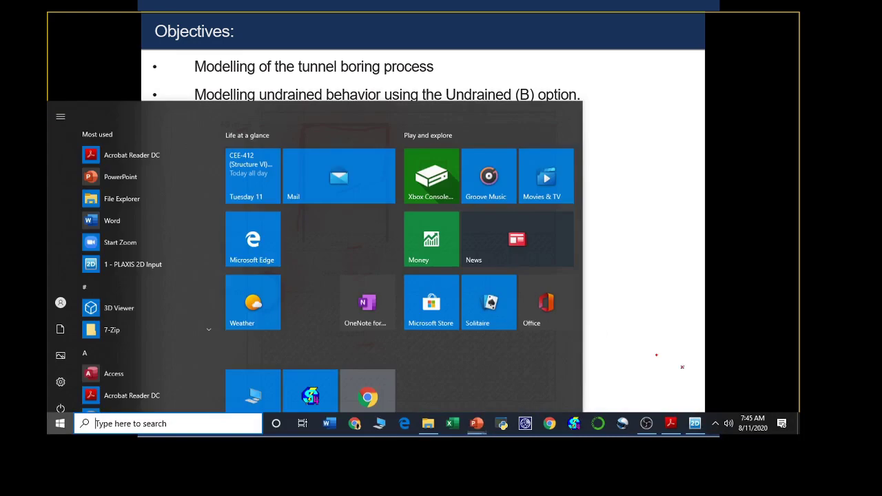
{"action": "left_click", "coordinate": [696, 424]}
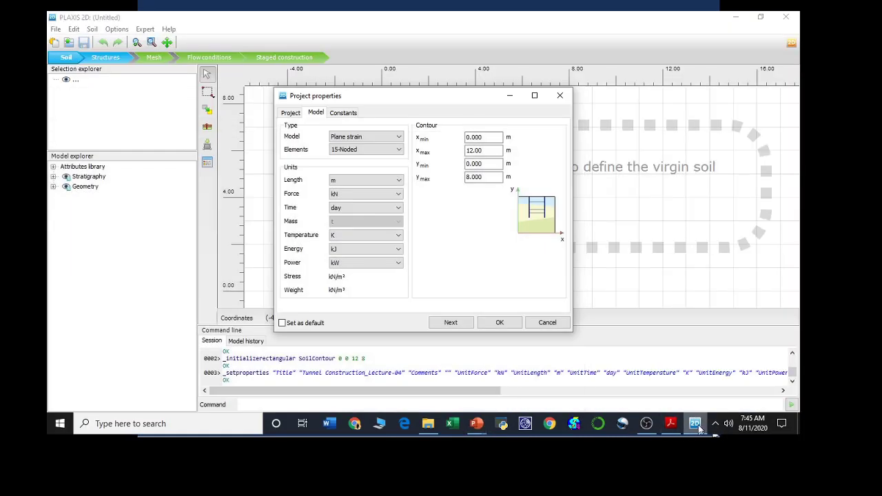
- Set the model contour to x max 35 m, y min -30 m and y max 3 m and apply it
{"action": "left_click_drag", "start_coordinate": [490, 136], "coordinate": [461, 138]}
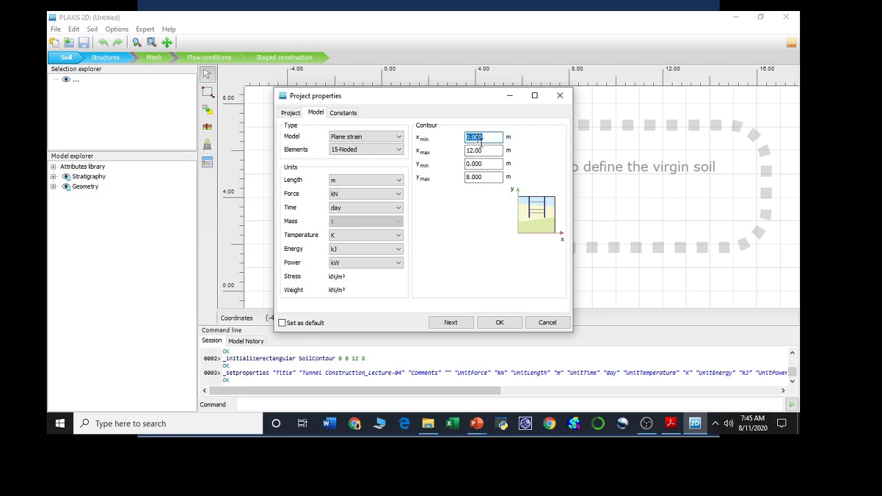
{"action": "left_click_drag", "start_coordinate": [489, 151], "coordinate": [437, 144]}
{"action": "type", "text": "35"}
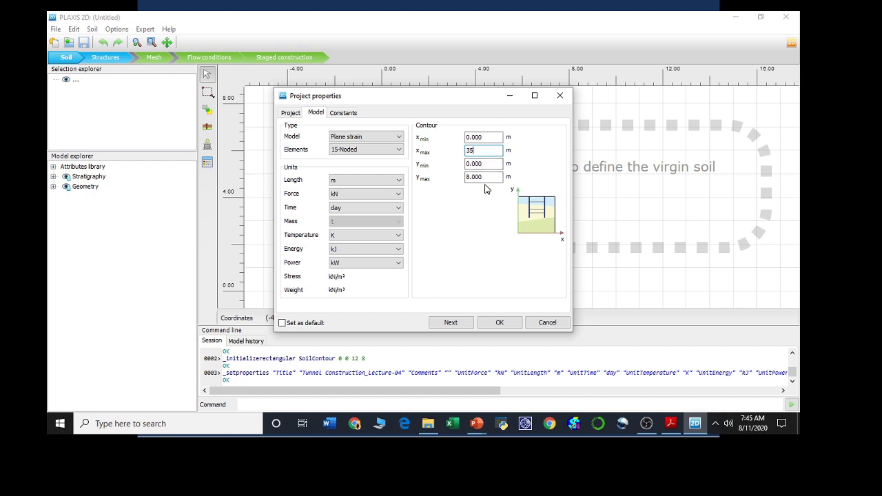
{"action": "key", "text": "Tab"}
{"action": "type", "text": "-30"}
{"action": "key", "text": "Tab"}
{"action": "type", "text": "3"}
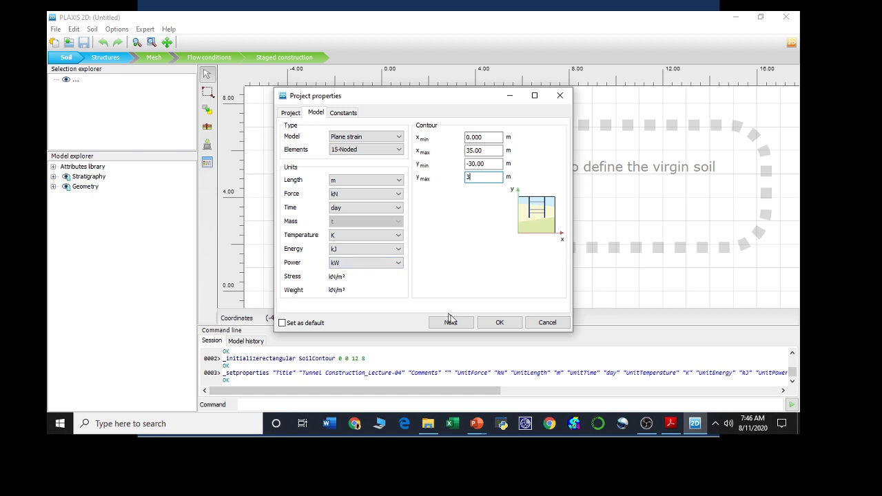
{"action": "left_click", "coordinate": [463, 328]}
{"action": "left_click", "coordinate": [511, 327]}
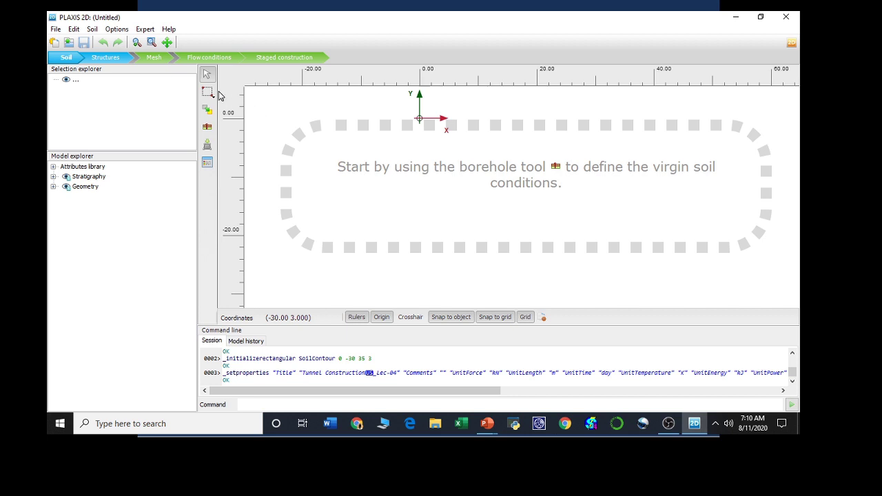
- Create a borehole at x = 0, add four soil layers to it and display their top and bottom levels
{"action": "left_click", "coordinate": [213, 132]}
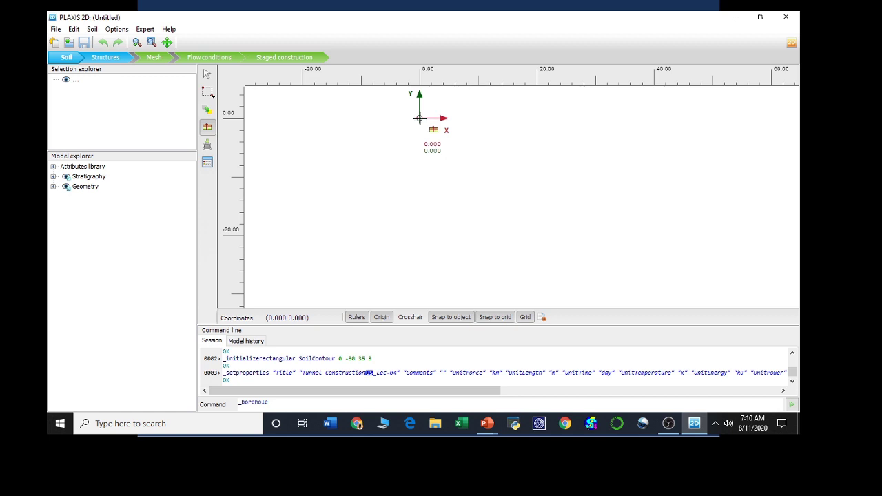
{"action": "left_click", "coordinate": [419, 119]}
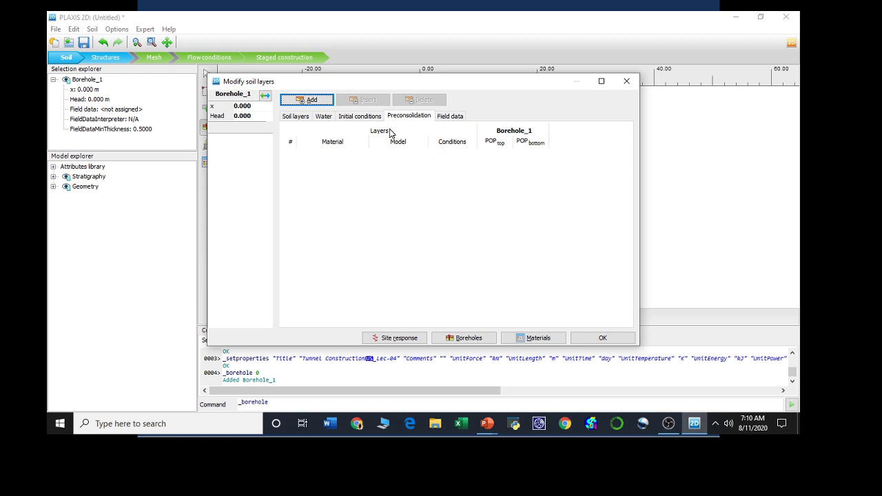
{"action": "left_click", "coordinate": [314, 102]}
{"action": "left_click", "coordinate": [314, 102]}
{"action": "left_click", "coordinate": [315, 103]}
{"action": "left_click", "coordinate": [315, 103]}
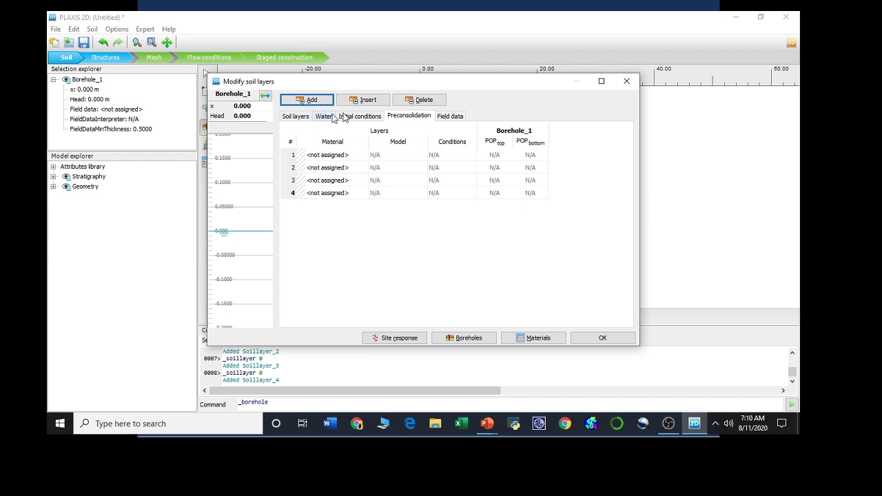
{"action": "left_click", "coordinate": [297, 117]}
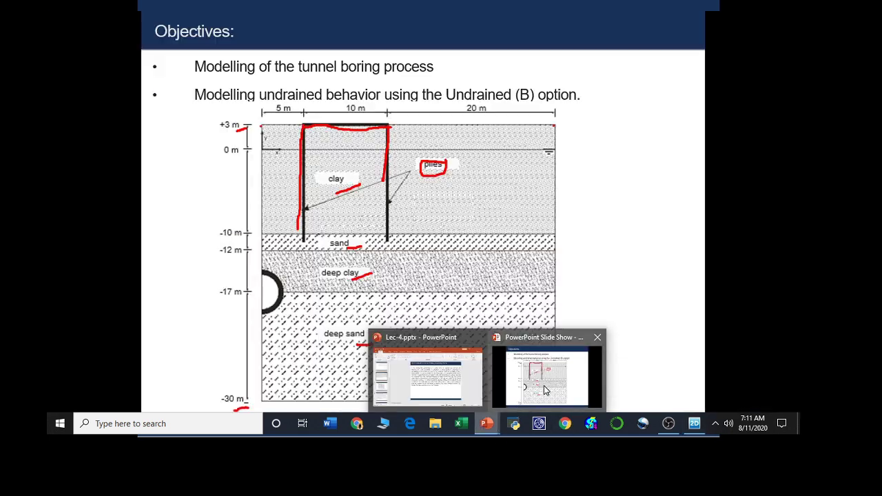
- Switch to the PowerPoint slide show to check the soil layer levels on the cross-section, and return to PLAXIS 2D
{"action": "left_click", "coordinate": [548, 375]}
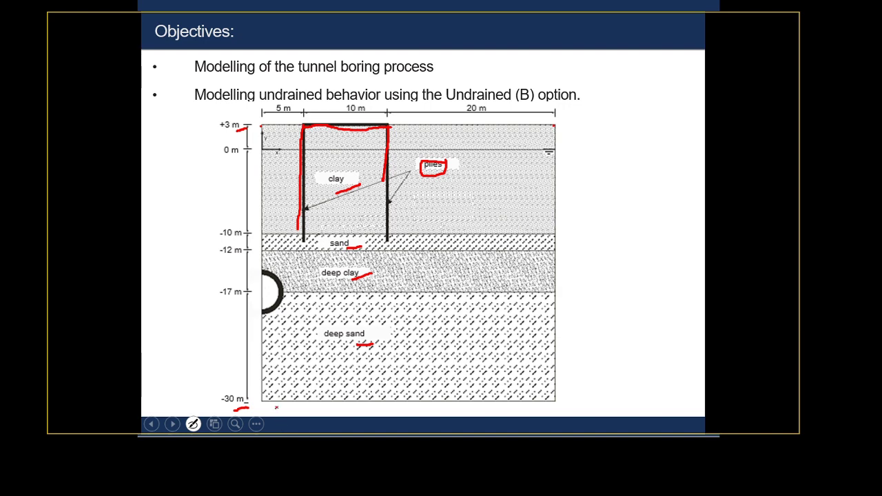
{"action": "key", "text": "super"}
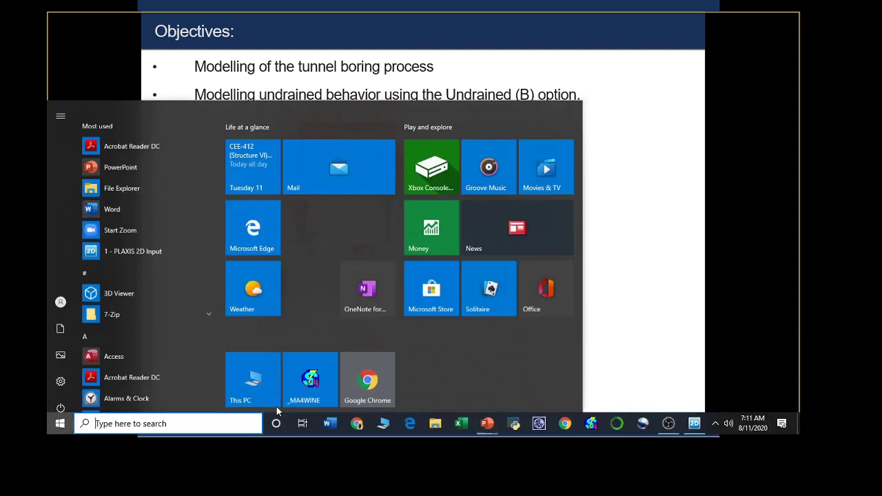
{"action": "left_click", "coordinate": [694, 424]}
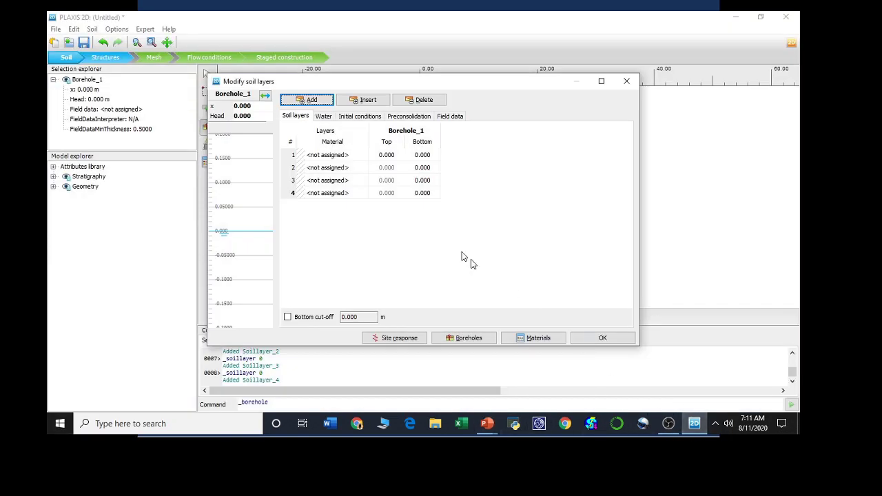
- Set the first soil layer's top to 3 and bottom to -12, and the second layer's bottom to -17
{"action": "left_click", "coordinate": [395, 153]}
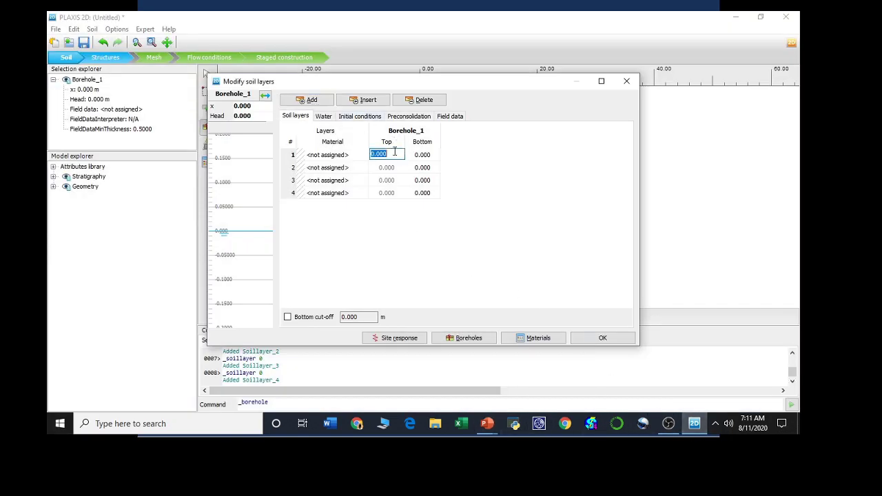
{"action": "type", "text": "3"}
{"action": "left_click", "coordinate": [414, 154]}
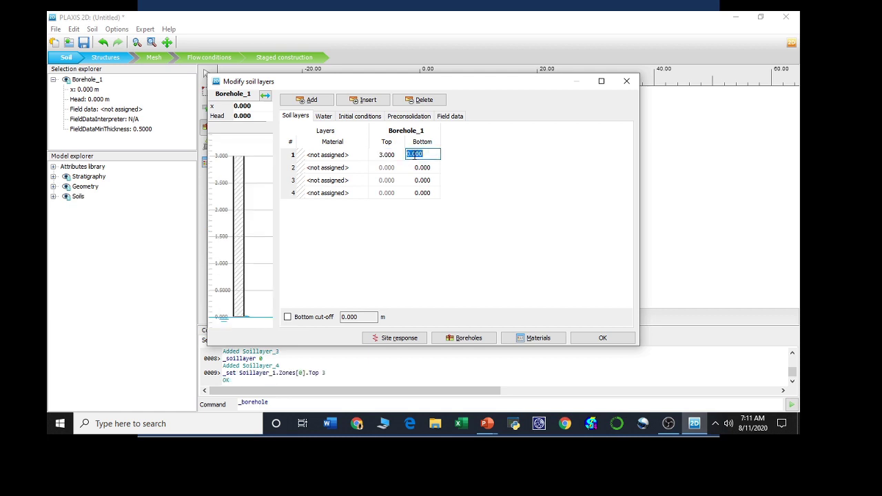
{"action": "type", "text": "-12"}
{"action": "left_click", "coordinate": [396, 174]}
{"action": "left_click", "coordinate": [421, 169]}
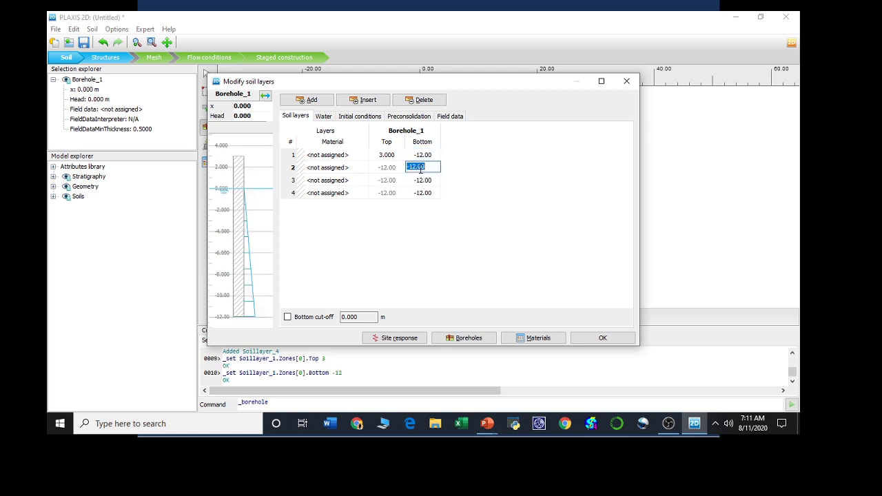
{"action": "type", "text": "-17"}
- Change the first layer's bottom to -10 and the second's to -12, and set the fourth layer's bottom to -30
{"action": "left_click", "coordinate": [431, 154]}
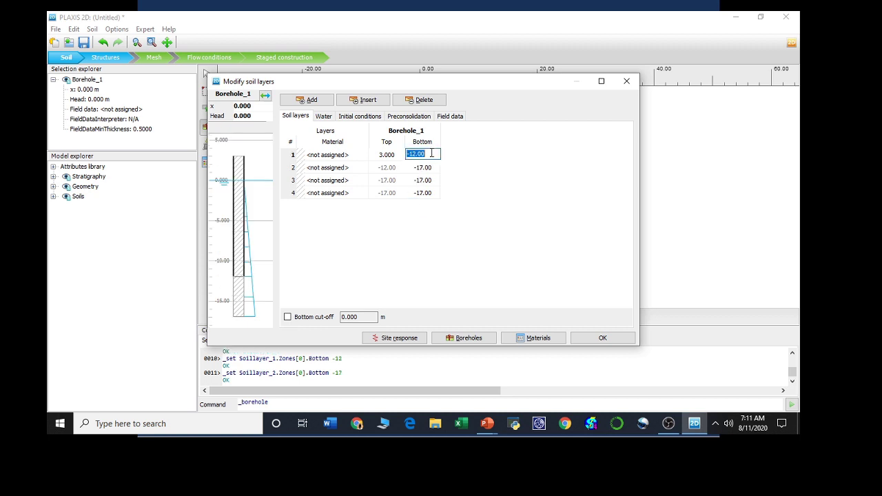
{"action": "type", "text": "-10"}
{"action": "left_click", "coordinate": [421, 166]}
{"action": "type", "text": "-12"}
{"action": "key", "text": "Return"}
{"action": "left_click", "coordinate": [424, 193]}
{"action": "type", "text": "-30"}
{"action": "left_click", "coordinate": [424, 235]}
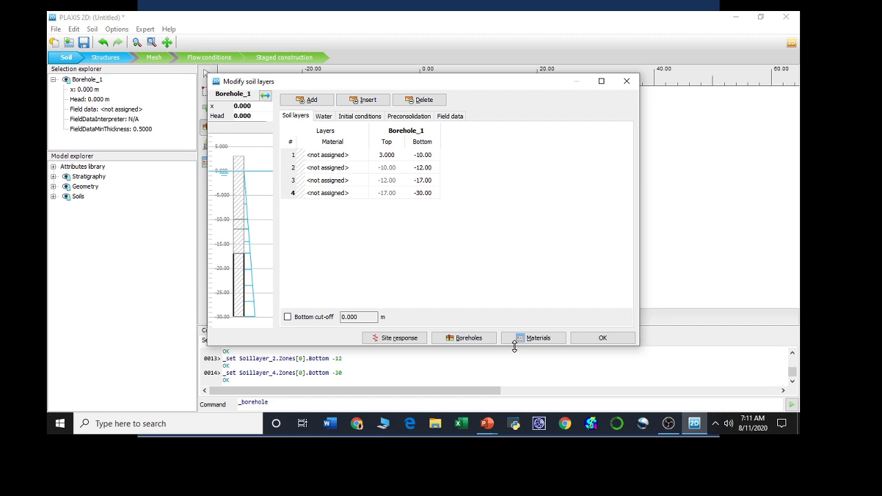
- Open the soil and interfaces material sets, check the soil types on the PowerPoint cross-section, and show the global materials
{"action": "left_click", "coordinate": [556, 337]}
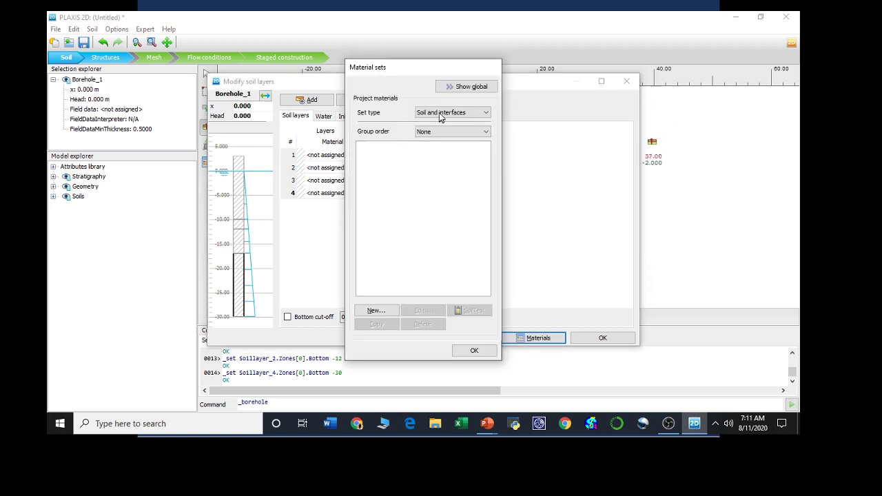
{"action": "mouse_move", "coordinate": [487, 423]}
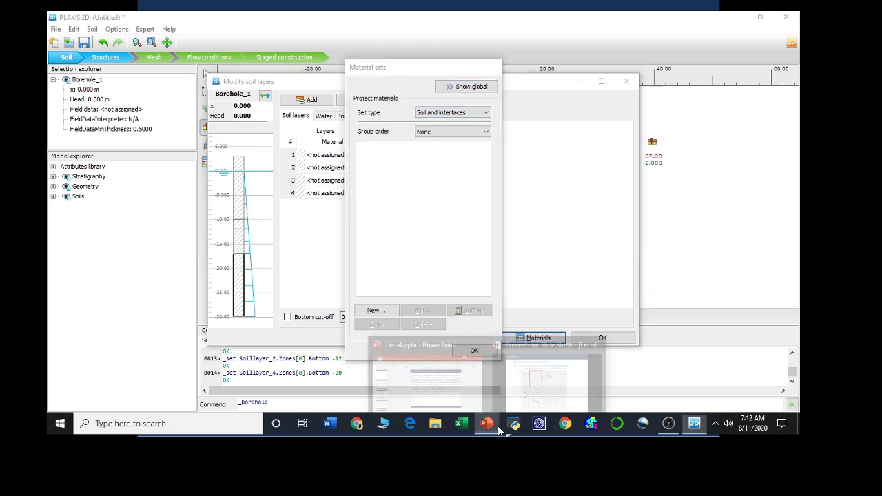
{"action": "left_click", "coordinate": [544, 375]}
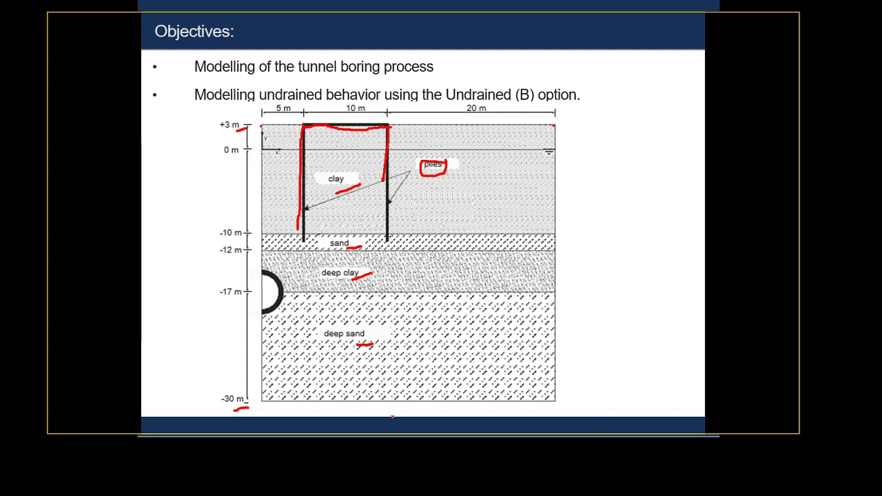
{"action": "key", "text": "super"}
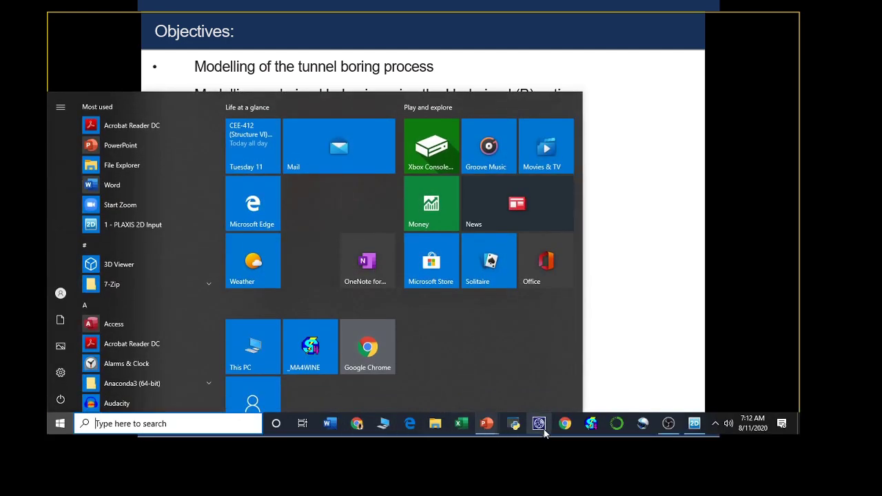
{"action": "left_click", "coordinate": [692, 424]}
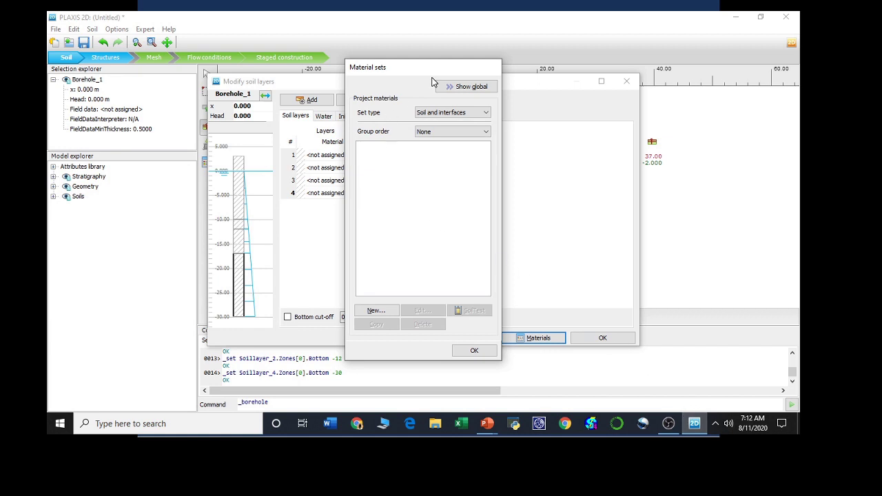
{"action": "left_click", "coordinate": [467, 86]}
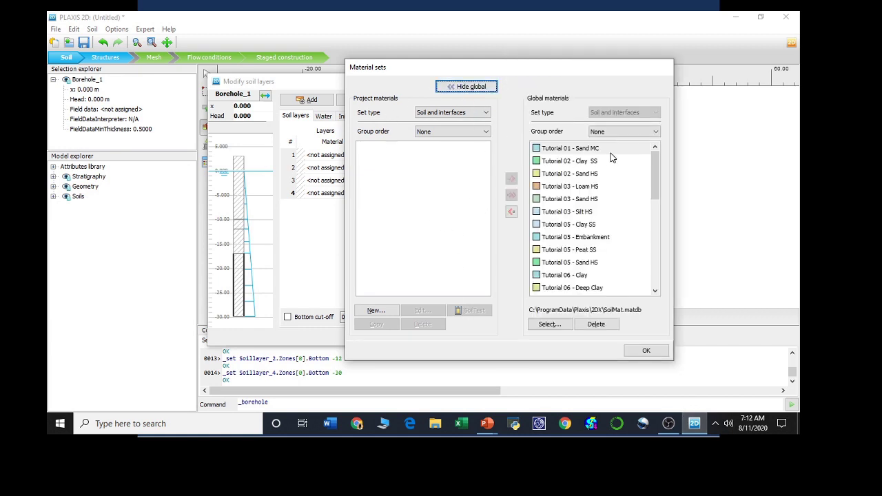
- Copy the Tutorial 06 - Clay and Tutorial 06 - Sand soil materials from the global materials into the project materials
{"action": "left_click", "coordinate": [560, 276]}
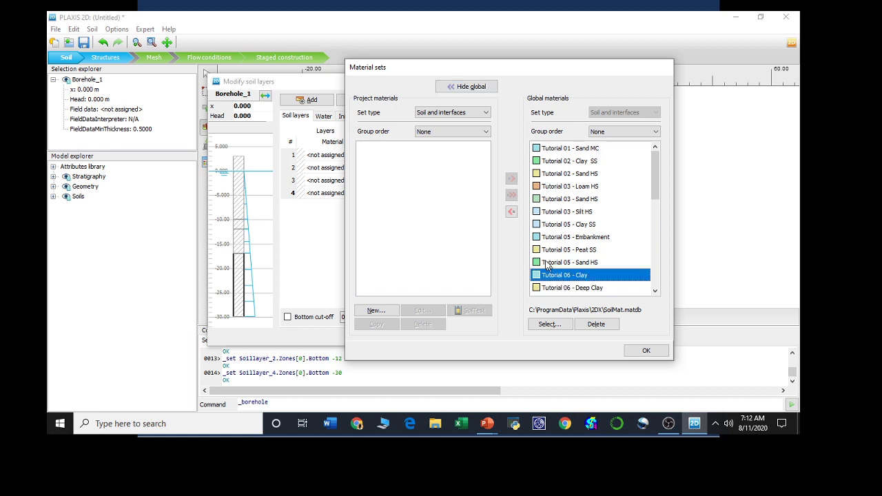
{"action": "left_click", "coordinate": [512, 211]}
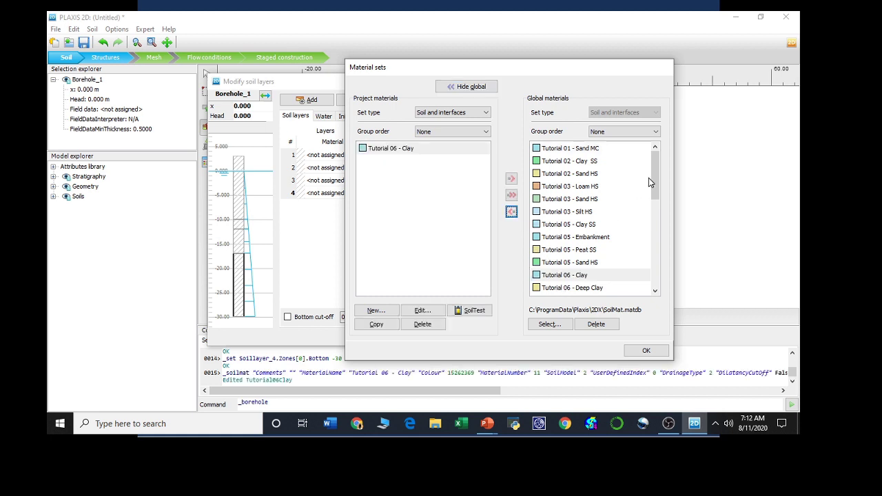
{"action": "left_click_drag", "start_coordinate": [651, 177], "coordinate": [652, 201]}
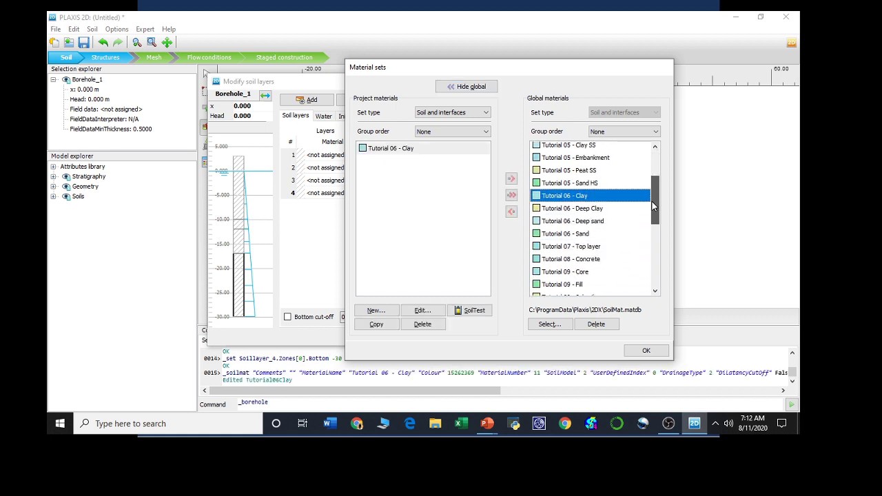
{"action": "left_click", "coordinate": [572, 246]}
{"action": "left_click", "coordinate": [572, 235]}
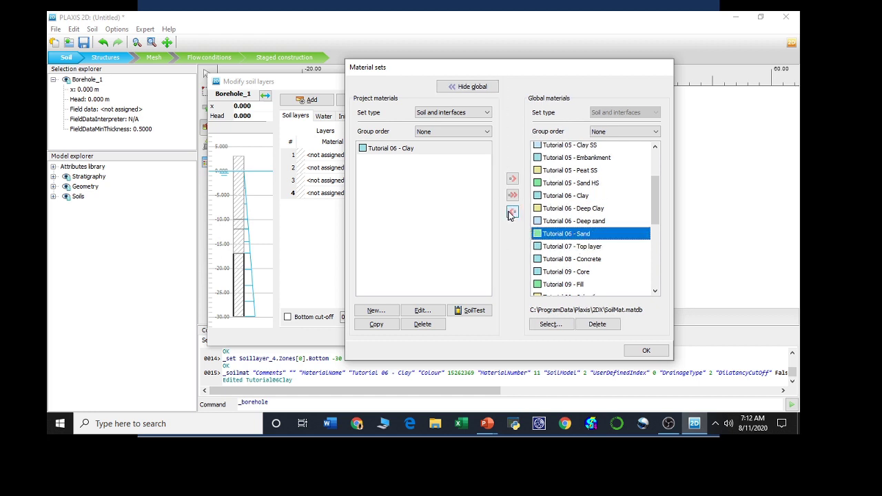
{"action": "left_click", "coordinate": [512, 212]}
- Copy the Tutorial 06 - Deep Clay and Tutorial 06 - Deep sand global materials into the project and close the material sets
{"action": "left_click", "coordinate": [566, 208]}
{"action": "left_click", "coordinate": [512, 211]}
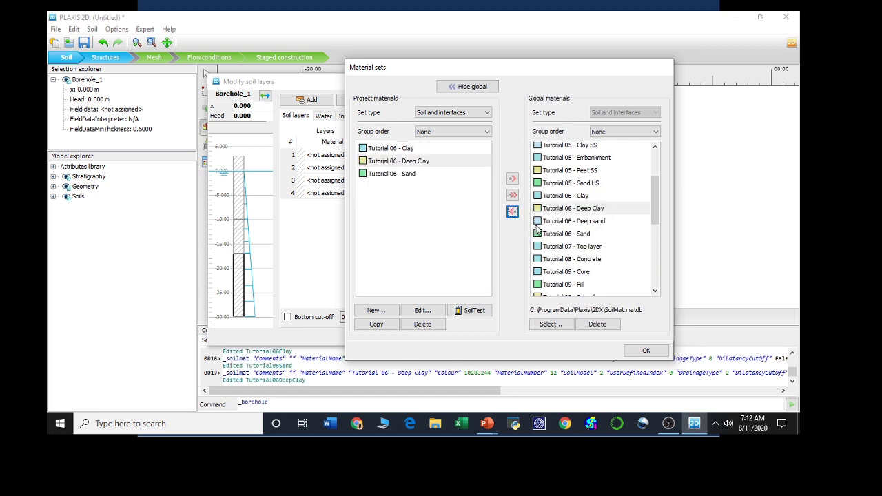
{"action": "left_click", "coordinate": [545, 222]}
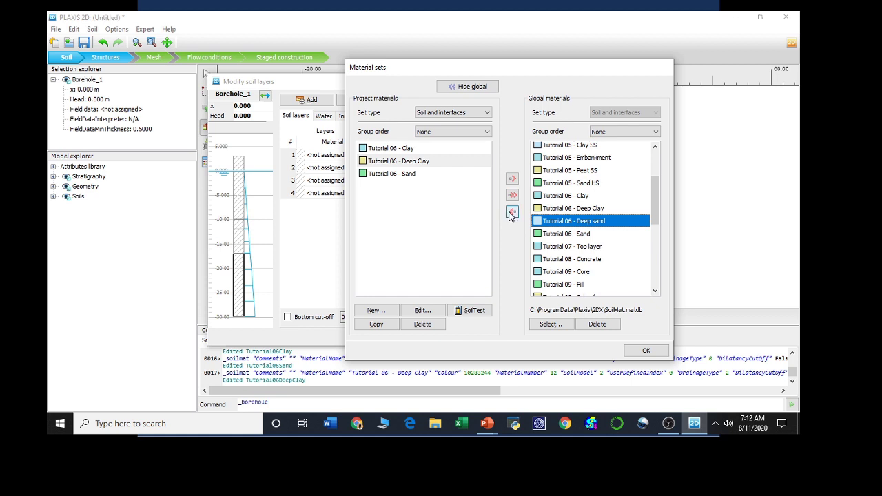
{"action": "left_click", "coordinate": [512, 212]}
{"action": "left_click", "coordinate": [636, 351]}
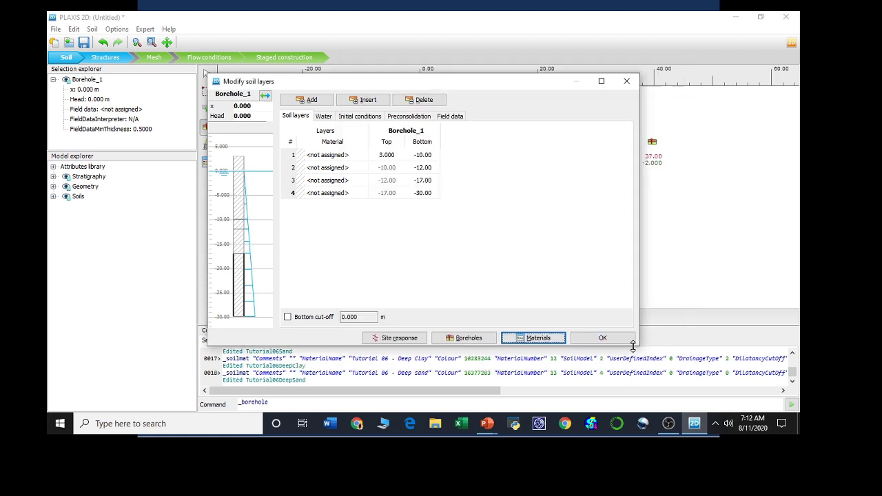
- Assign Tutorial 06 - Clay to soil layer 1 and Tutorial 06 - Sand to layer 2
{"action": "left_click", "coordinate": [328, 154]}
{"action": "left_click", "coordinate": [329, 153]}
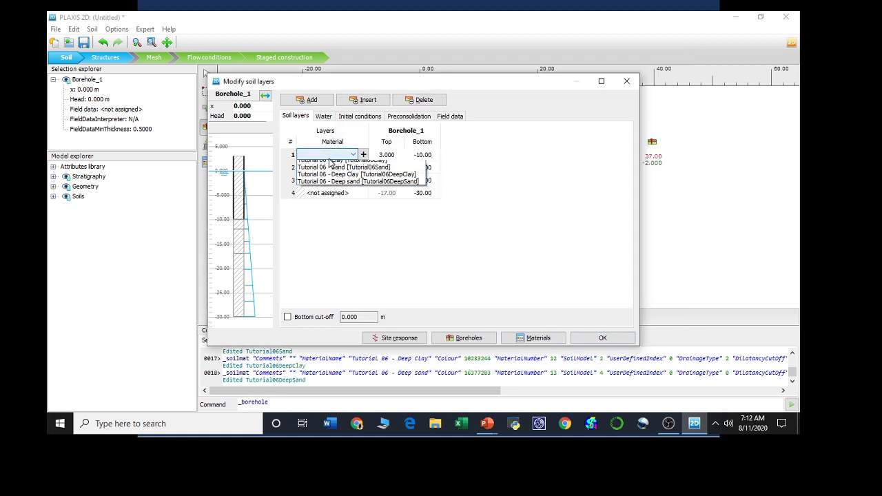
{"action": "left_click", "coordinate": [331, 166]}
{"action": "left_click", "coordinate": [330, 168]}
{"action": "left_click", "coordinate": [330, 168]}
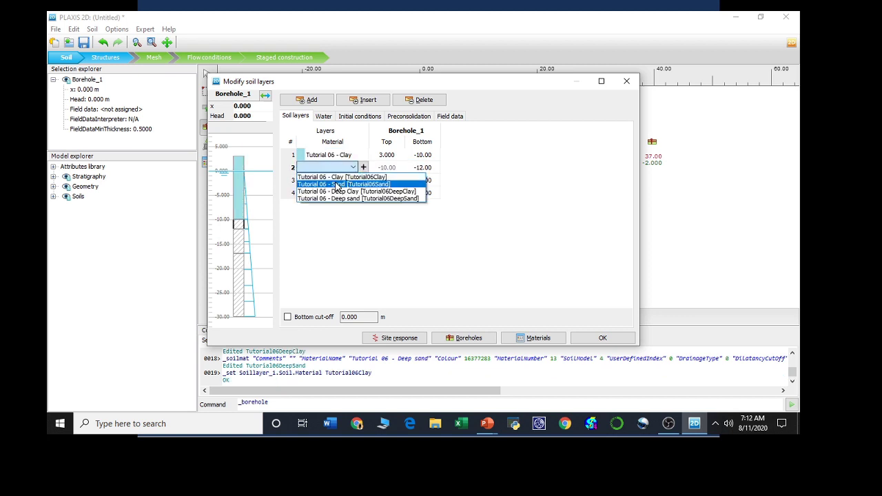
{"action": "left_click", "coordinate": [338, 180]}
- Assign Tutorial 06 - Deep Clay to soil layer 3 and Tutorial 06 - Deep sand to layer 4, and accept the borehole's soil layers
{"action": "left_click", "coordinate": [342, 180]}
{"action": "left_click", "coordinate": [343, 181]}
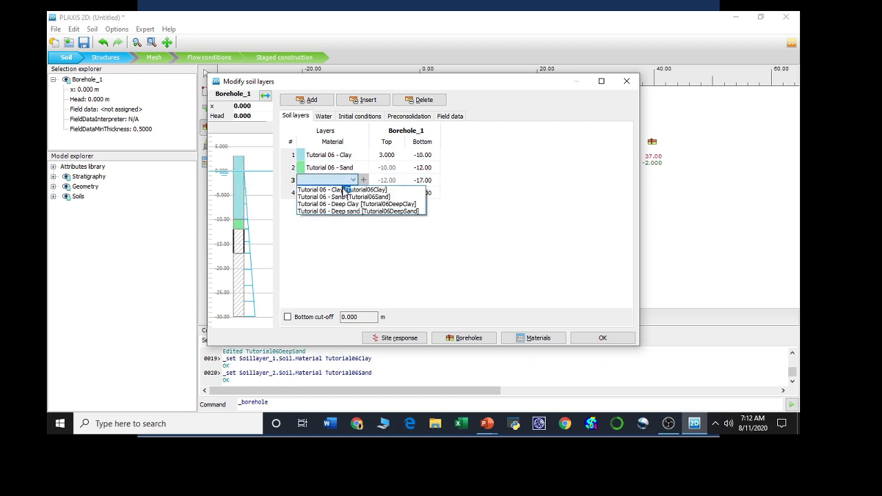
{"action": "left_click", "coordinate": [347, 207]}
{"action": "left_click", "coordinate": [342, 193]}
{"action": "left_click", "coordinate": [342, 193]}
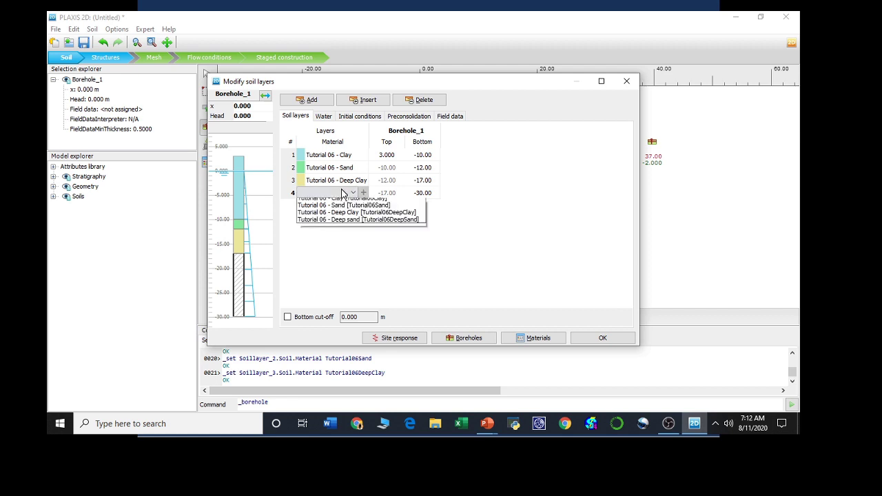
{"action": "left_click", "coordinate": [350, 224]}
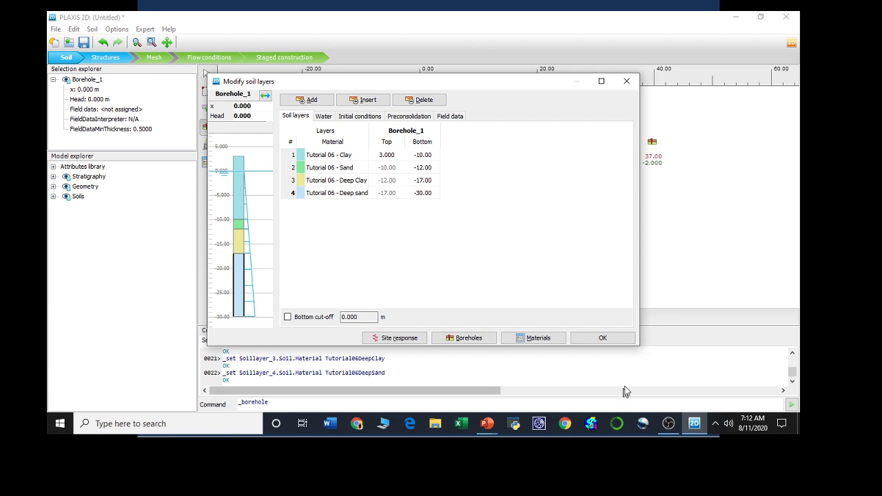
{"action": "left_click", "coordinate": [603, 340]}
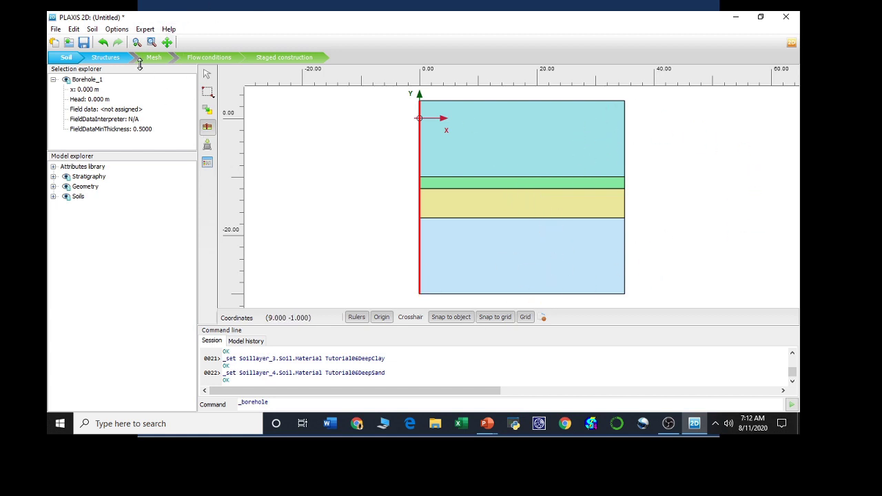
- Place a tunnel on the model's left boundary at the deep clay and deep sand interface, and set its shape type to Circular
{"action": "left_click", "coordinate": [105, 58]}
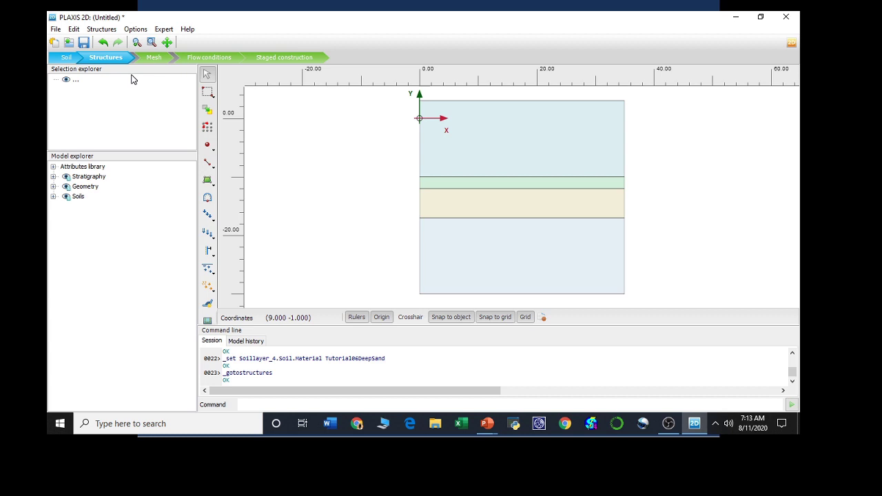
{"action": "left_click", "coordinate": [206, 200]}
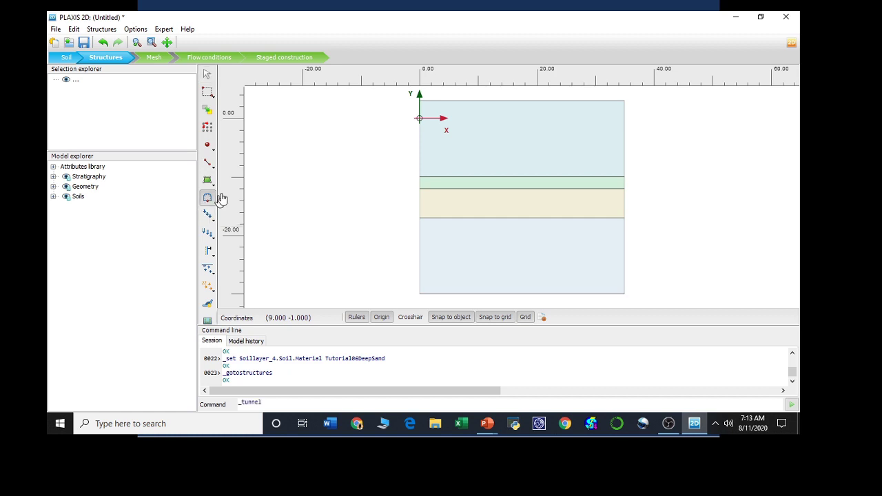
{"action": "left_click", "coordinate": [418, 218]}
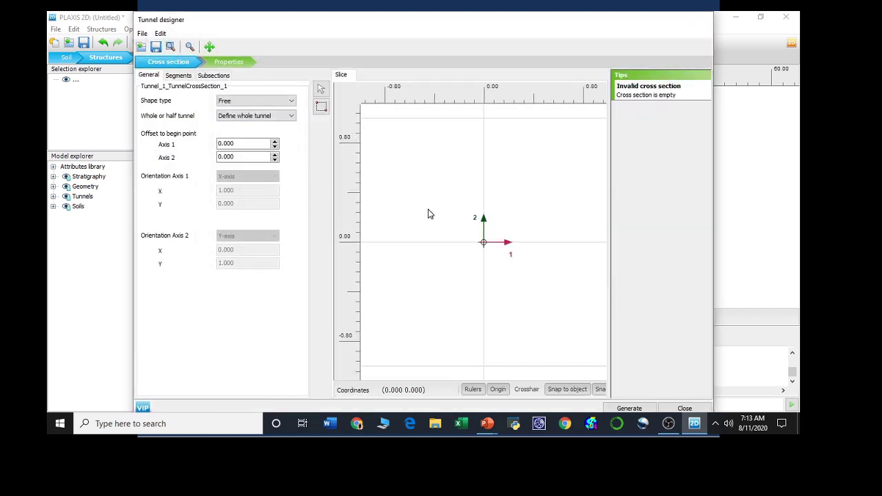
{"action": "left_click", "coordinate": [235, 104]}
{"action": "left_click", "coordinate": [235, 105]}
{"action": "left_click", "coordinate": [235, 103]}
{"action": "left_click", "coordinate": [237, 117]}
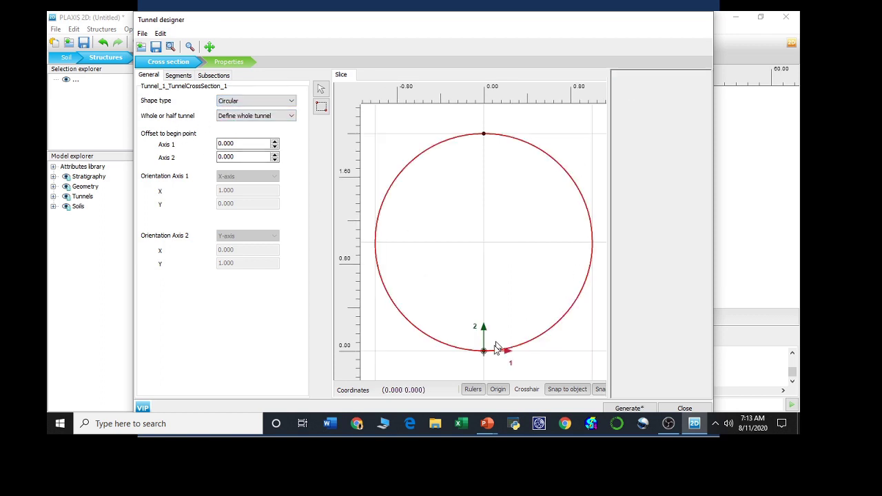
- Switch to the PowerPoint slide show, mark the half tunnel on the cross-section, and return to PLAXIS 2D
{"action": "mouse_move", "coordinate": [502, 427]}
{"action": "left_click", "coordinate": [550, 389]}
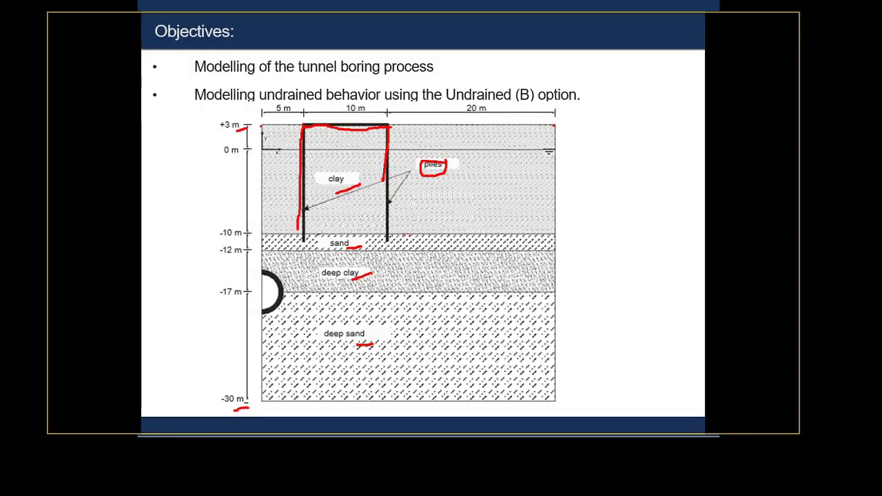
{"action": "mouse_move", "coordinate": [265, 273]}
{"action": "left_mouse_down"}
{"action": "mouse_move", "coordinate": [284, 288]}
{"action": "mouse_move", "coordinate": [265, 310]}
{"action": "left_mouse_up"}
{"action": "key", "text": "super"}
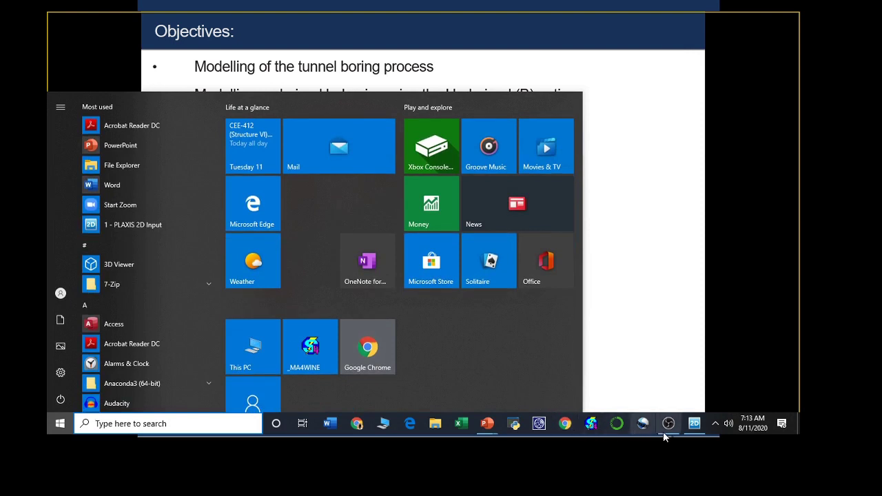
{"action": "left_click", "coordinate": [695, 423]}
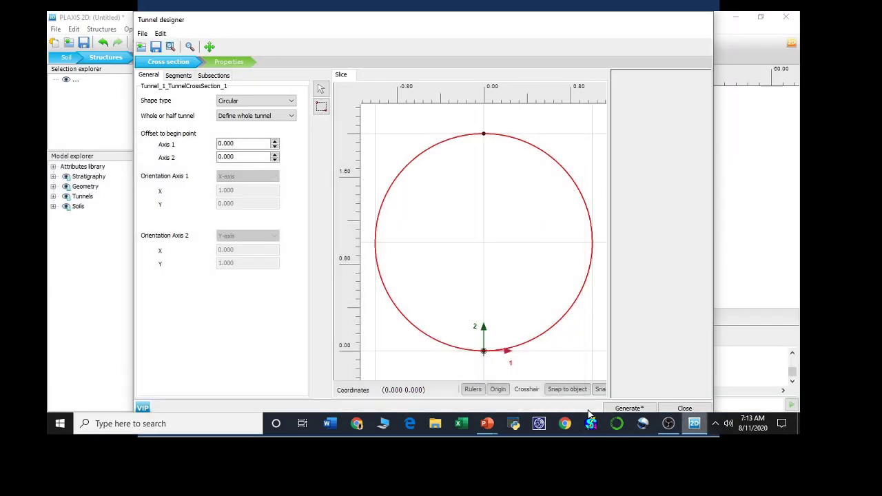
- Define only the right half of the circular tunnel and open its Axis 2 offset for editing
{"action": "left_click", "coordinate": [255, 115]}
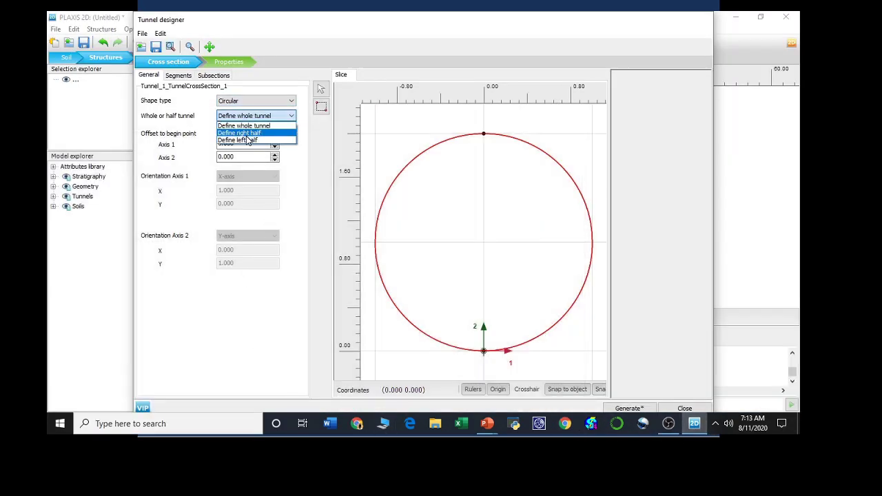
{"action": "left_click", "coordinate": [246, 134]}
{"action": "left_click", "coordinate": [236, 145]}
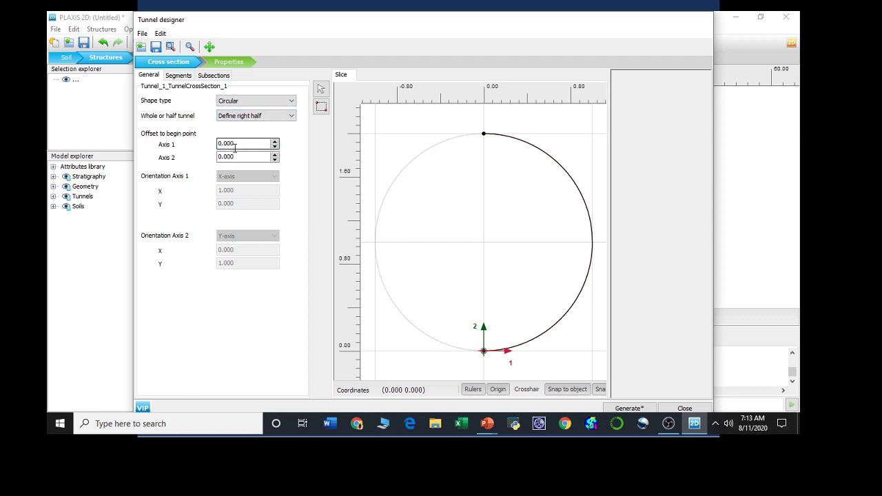
{"action": "left_click", "coordinate": [239, 157]}
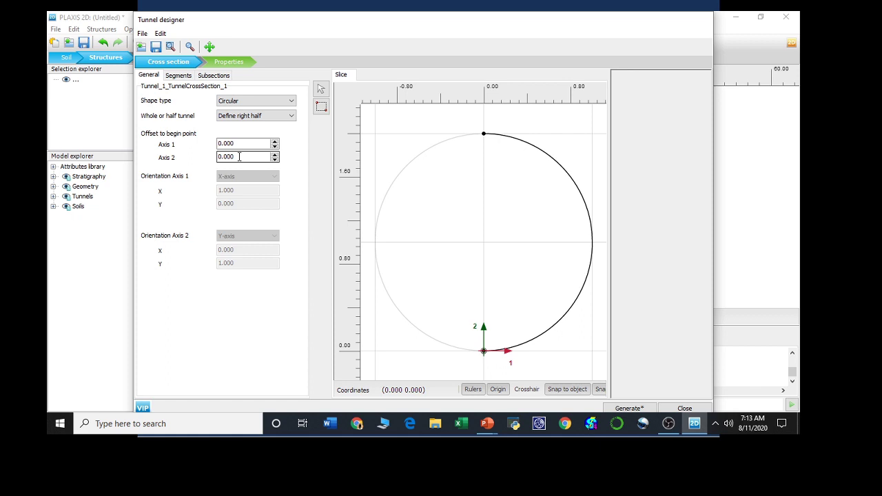
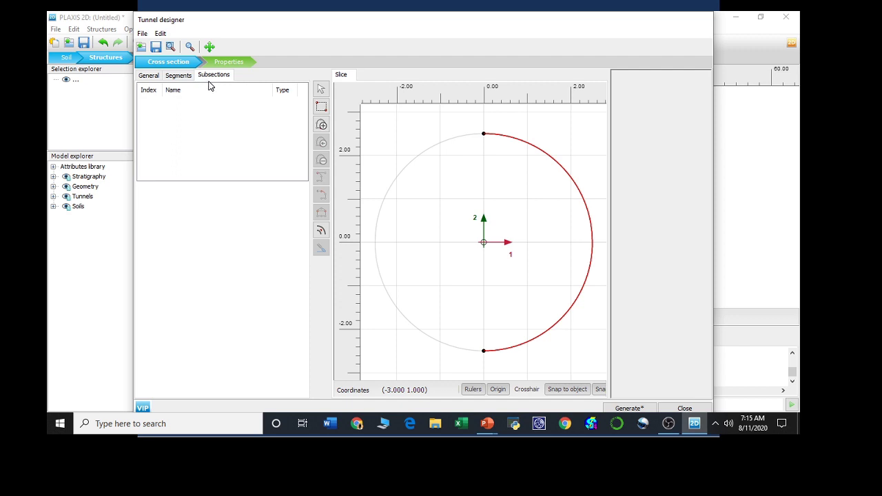
- Show the properties of the tunnel's SliceSegments[0] and move the Tunnel designer aside to reach the main window
{"action": "left_click", "coordinate": [228, 62]}
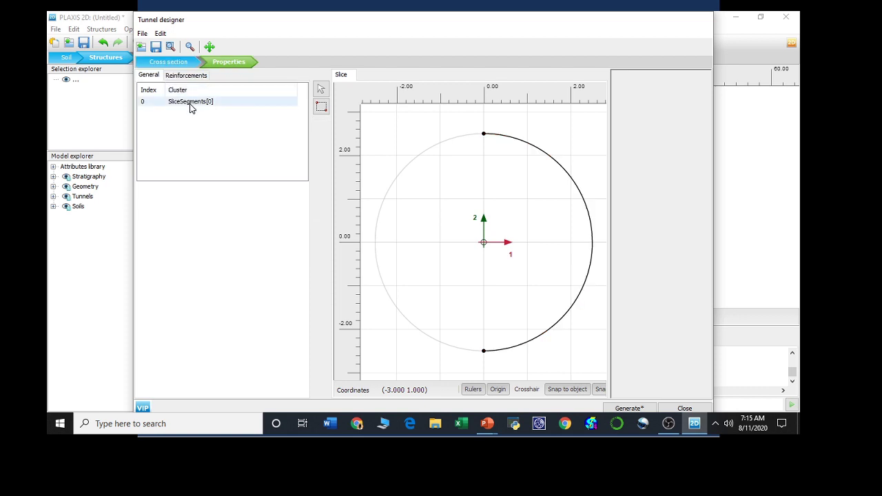
{"action": "left_click", "coordinate": [191, 105]}
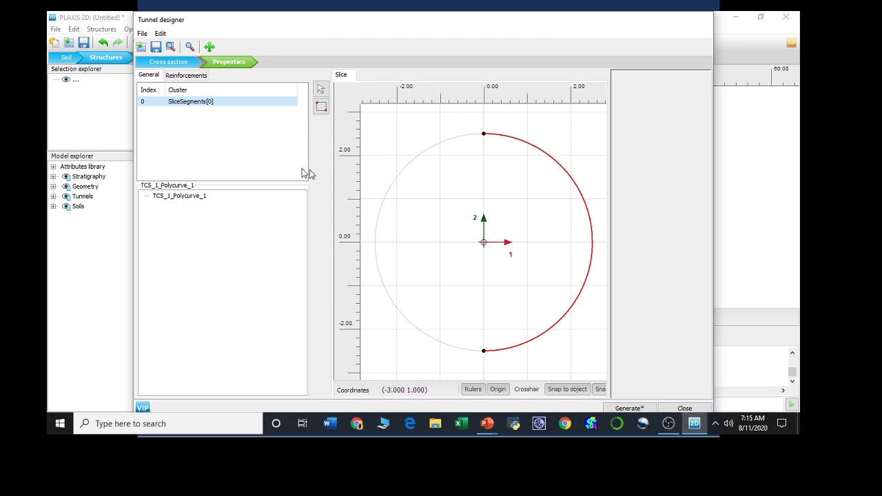
{"action": "left_click", "coordinate": [83, 260]}
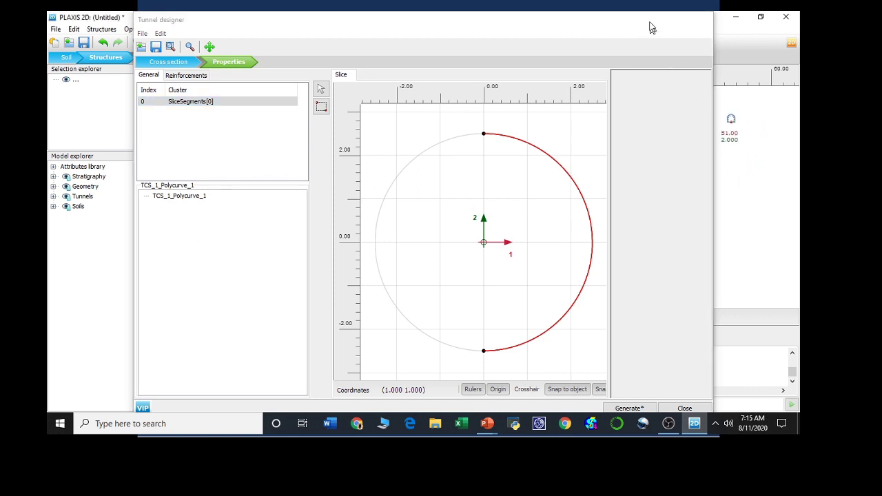
{"action": "left_click_drag", "start_coordinate": [648, 12], "coordinate": [796, 12]}
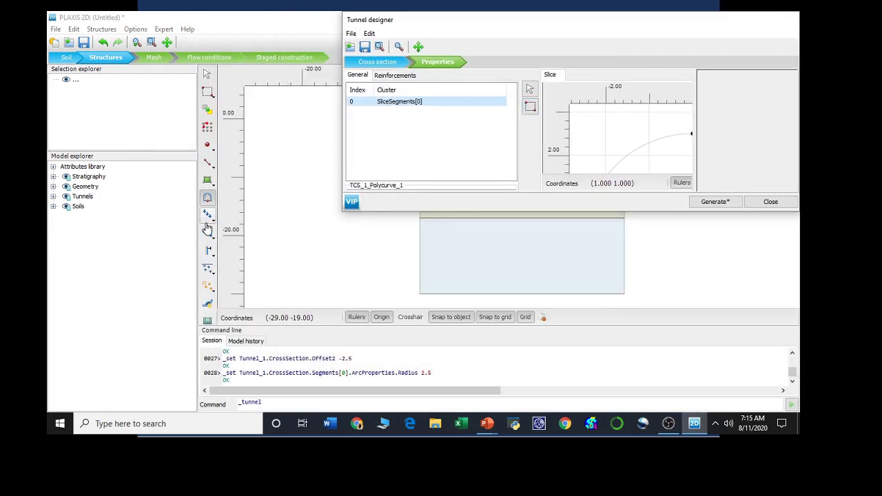
- Open the plate material sets from Soil mode and copy Tutorial 06 - Lining and Tutorial 06 - Building into the project materials
{"action": "left_click", "coordinate": [68, 59]}
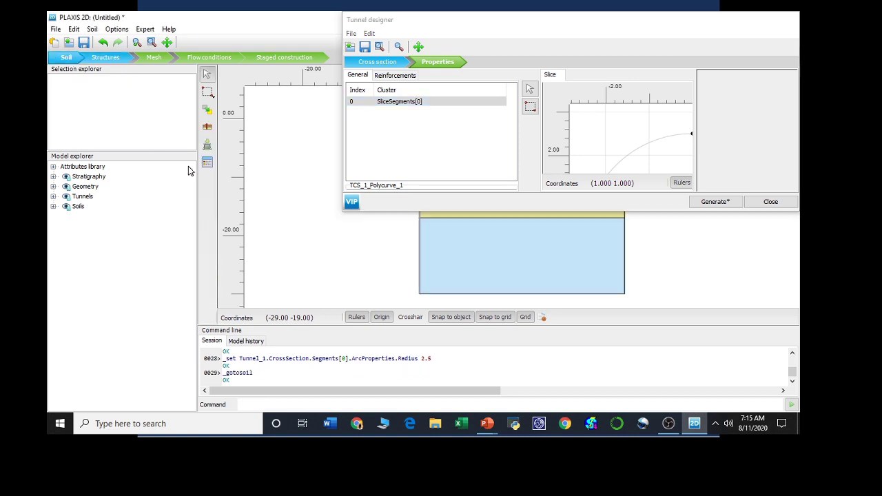
{"action": "left_click", "coordinate": [208, 166]}
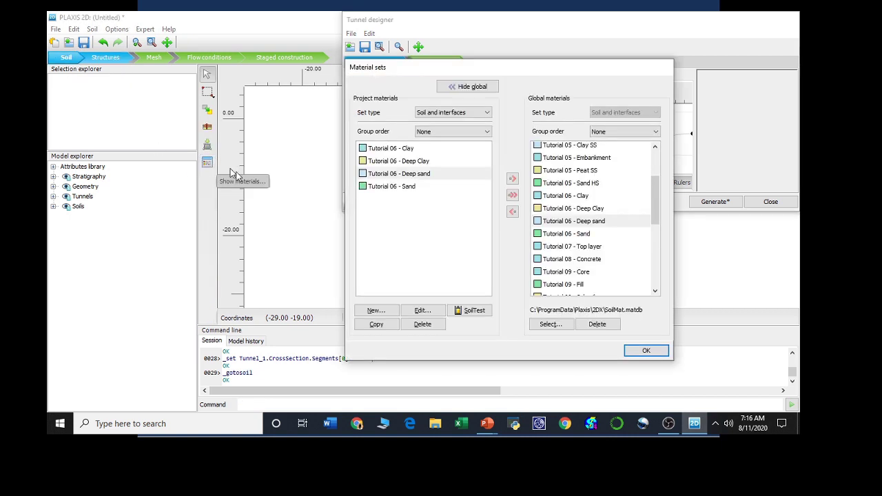
{"action": "left_click", "coordinate": [456, 114]}
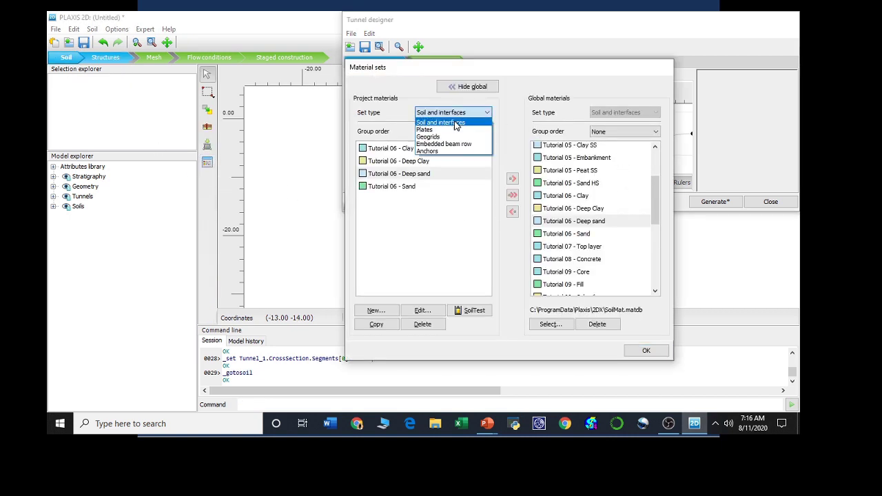
{"action": "left_click", "coordinate": [454, 130]}
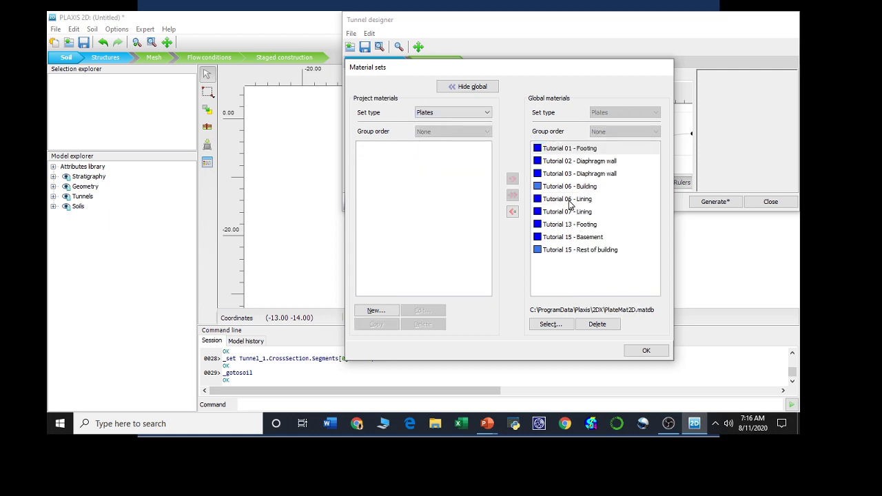
{"action": "left_click", "coordinate": [570, 199]}
{"action": "left_click", "coordinate": [512, 212]}
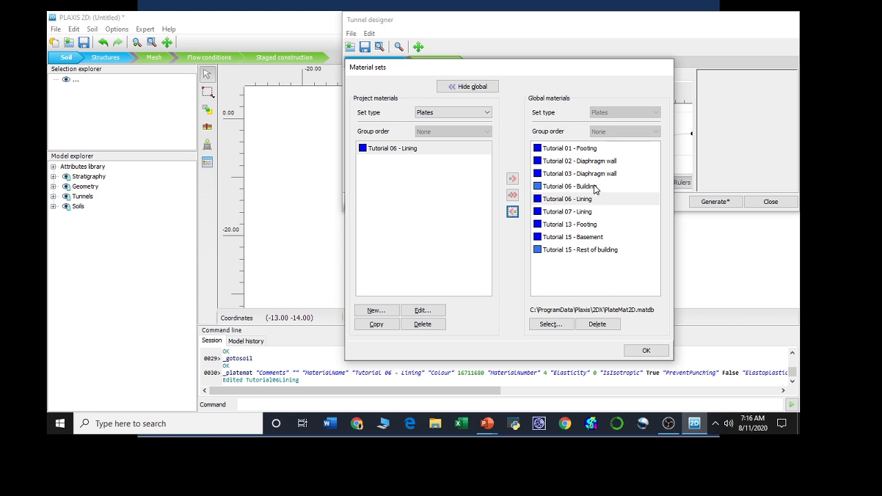
{"action": "key", "text": "Up"}
{"action": "left_click", "coordinate": [510, 212]}
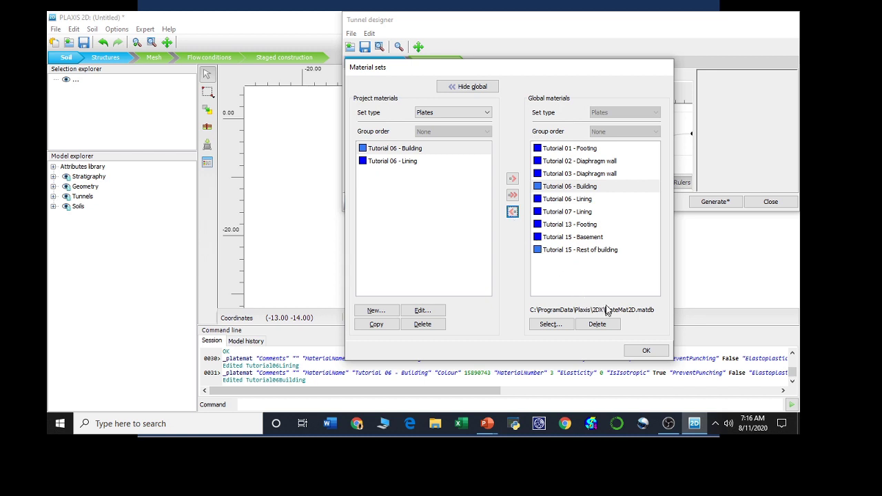
- Copy the Tutorial 06 - Piles embedded beam row set into the project materials, redisplay the plate sets, and close the material sets
{"action": "left_click", "coordinate": [436, 119]}
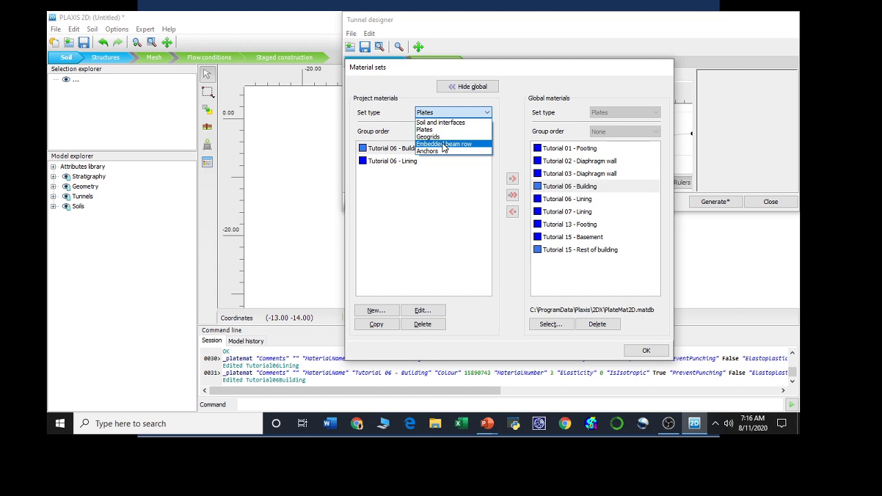
{"action": "left_click", "coordinate": [444, 145]}
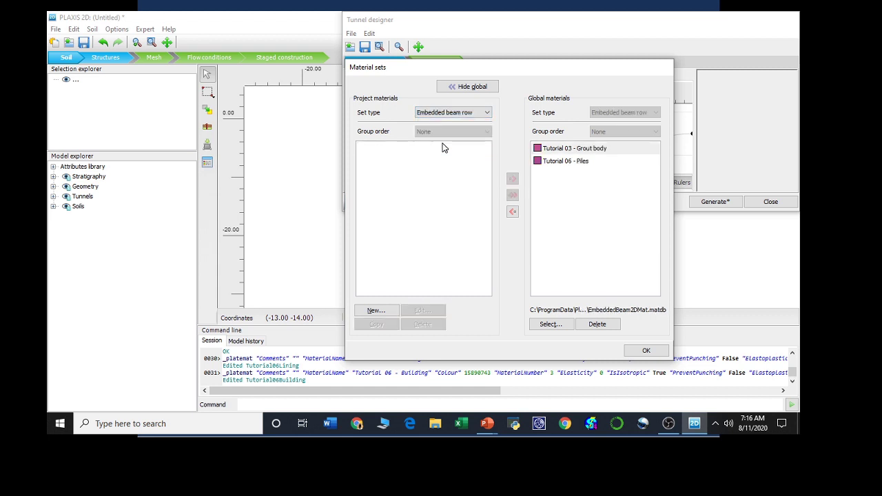
{"action": "left_click", "coordinate": [567, 164]}
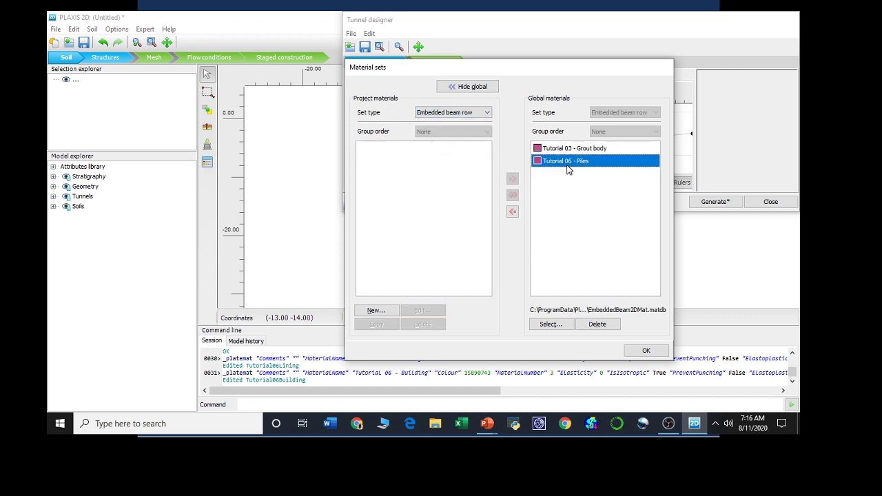
{"action": "left_click", "coordinate": [513, 211]}
{"action": "left_click", "coordinate": [445, 113]}
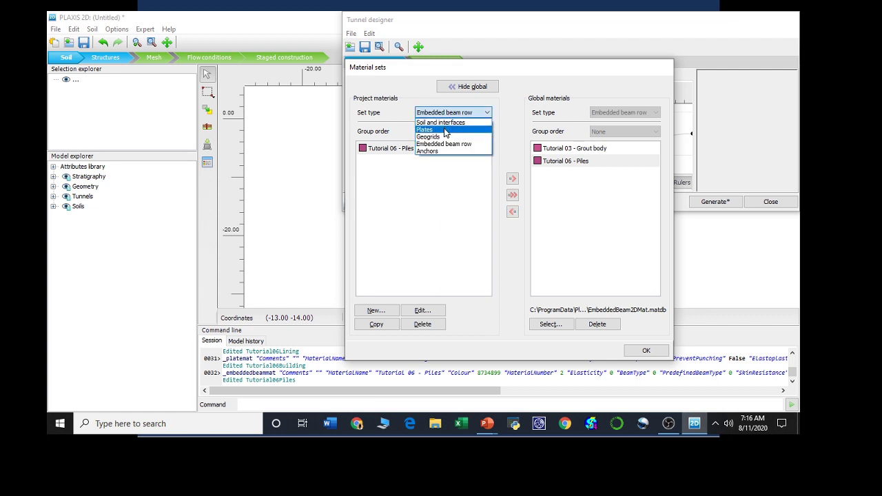
{"action": "left_click", "coordinate": [442, 134]}
{"action": "key", "text": "Up"}
{"action": "key", "text": "Up"}
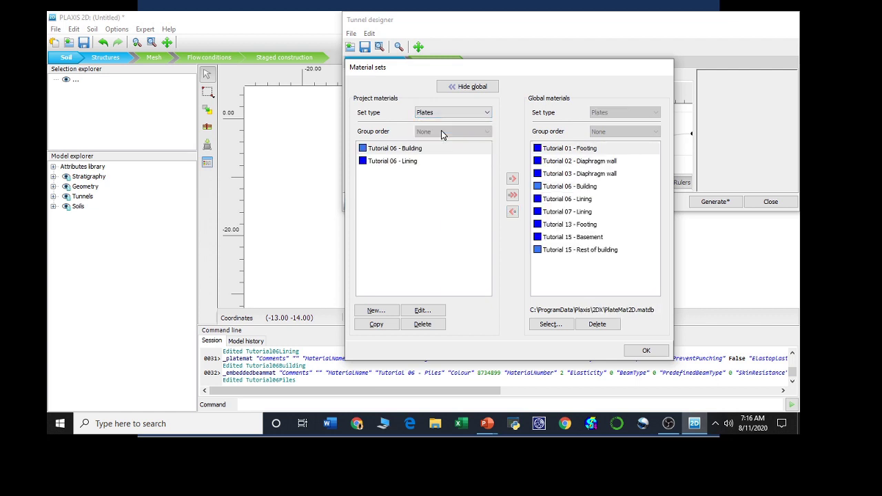
{"action": "left_click", "coordinate": [641, 351]}
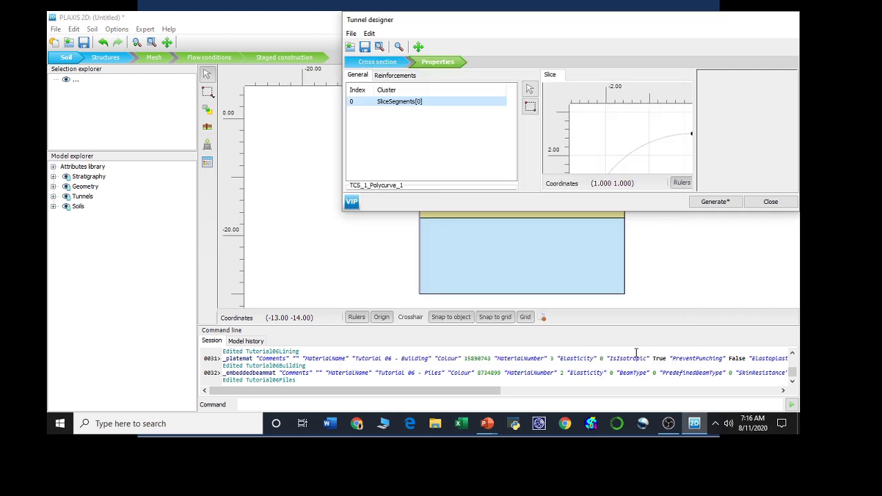
- Review the project's plate, soil and interface, and embedded beam row material sets
{"action": "left_click", "coordinate": [207, 163]}
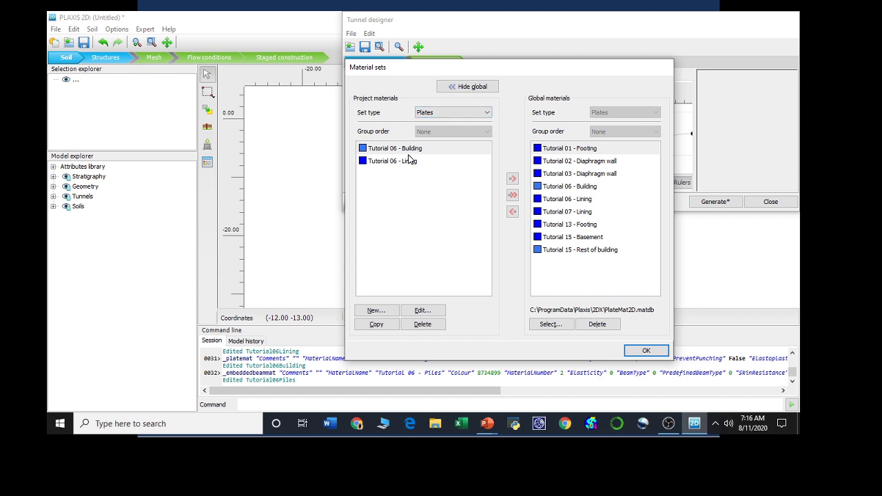
{"action": "left_click", "coordinate": [441, 114]}
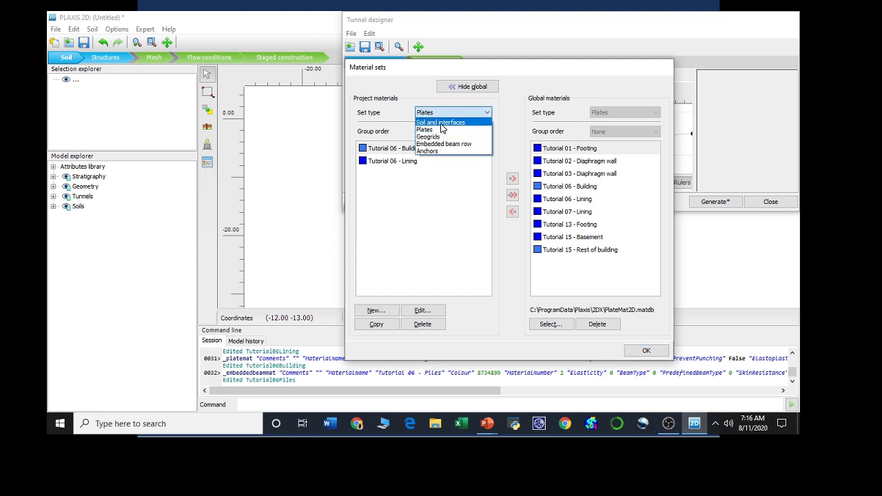
{"action": "left_click", "coordinate": [442, 123]}
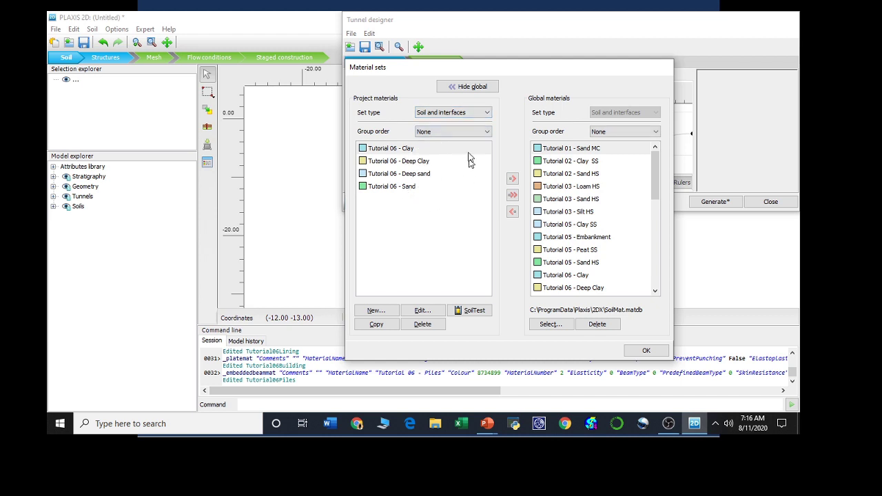
{"action": "left_click", "coordinate": [455, 113]}
{"action": "left_click", "coordinate": [442, 144]}
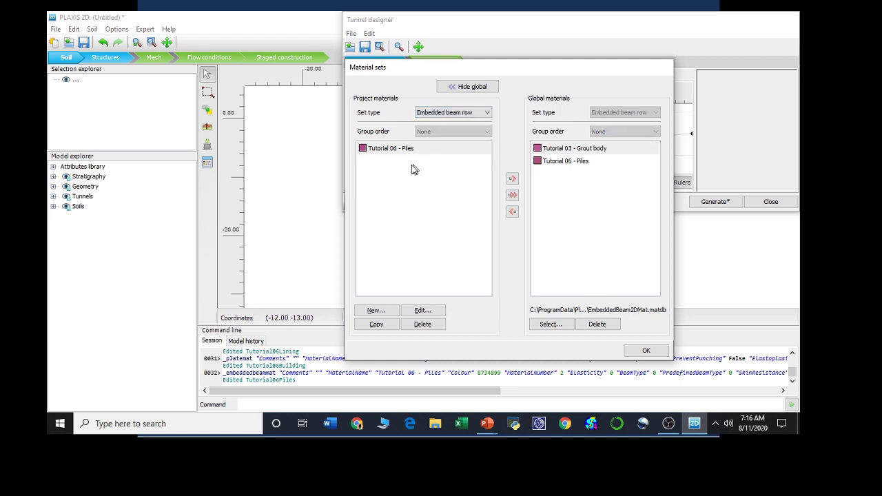
{"action": "left_click", "coordinate": [644, 352]}
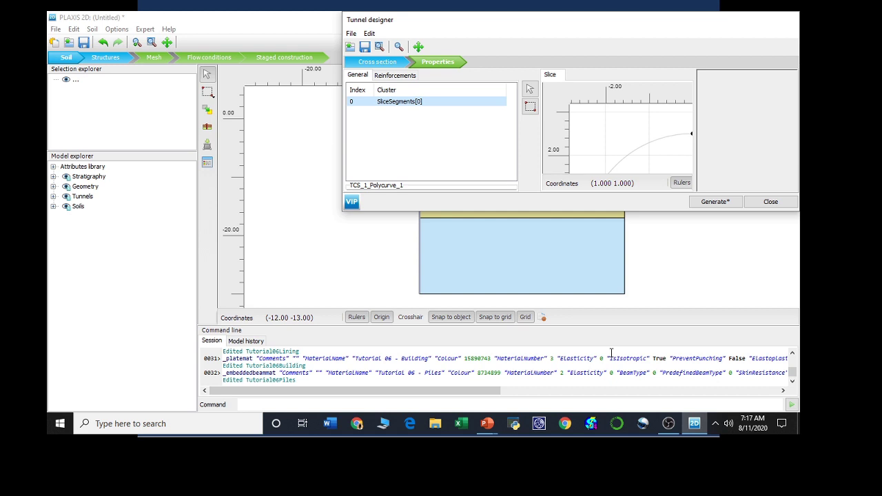
- Switch the main window to Structures mode and enlarge the Tunnel designer to show the whole slice with SliceSegments[0] selected
{"action": "left_click", "coordinate": [105, 59]}
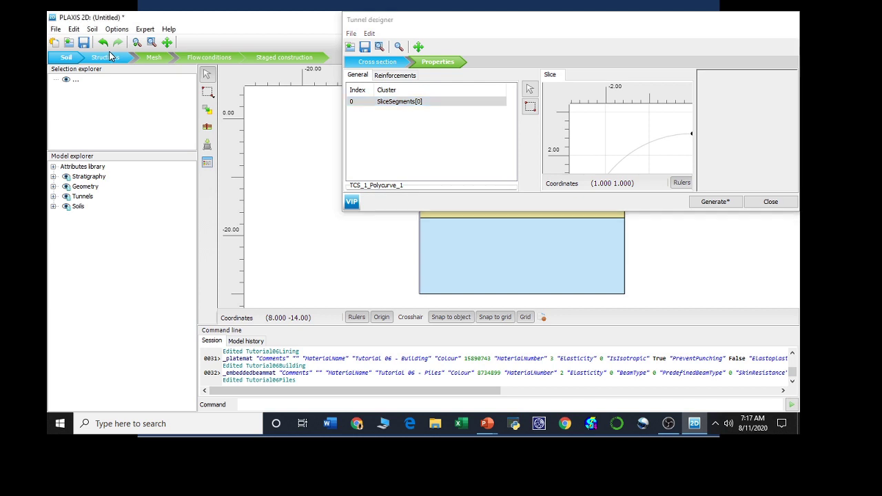
{"action": "left_click", "coordinate": [340, 145]}
{"action": "left_click_drag", "start_coordinate": [340, 145], "coordinate": [129, 145]}
{"action": "left_click_drag", "start_coordinate": [342, 216], "coordinate": [336, 417]}
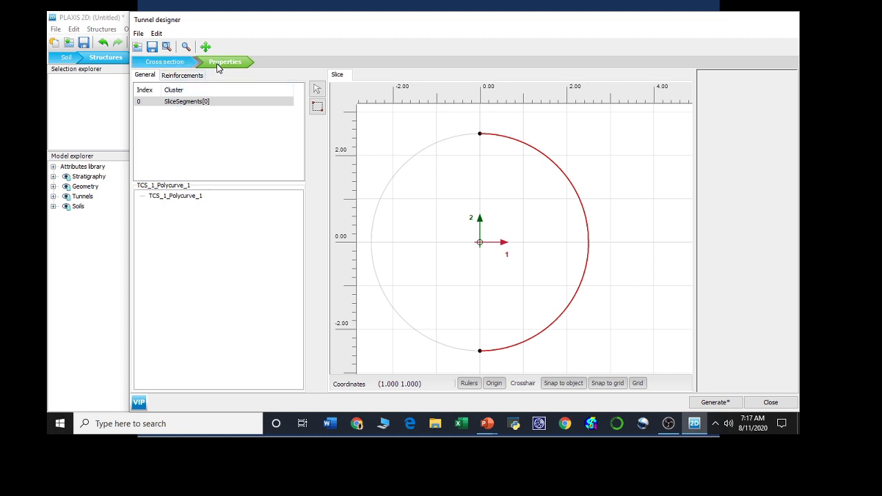
{"action": "left_click", "coordinate": [200, 110]}
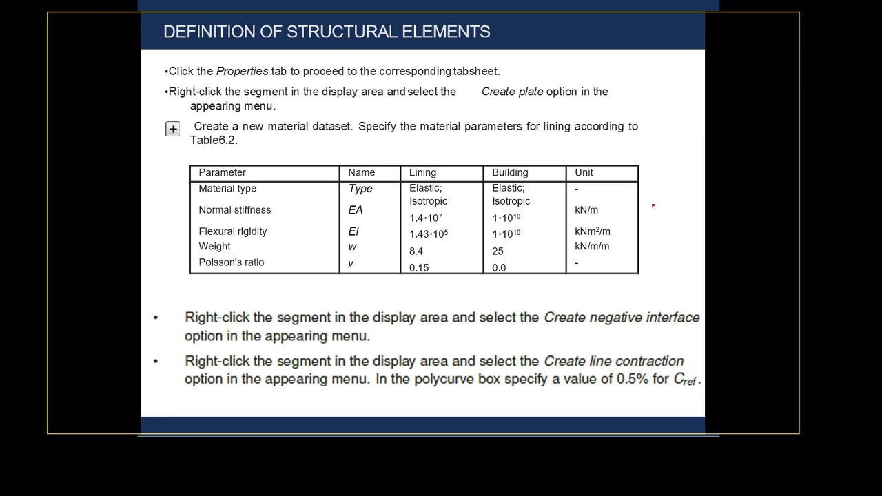
- Switch from the slide show back to PLAXIS 2D, create a plate on the half-tunnel segment, and assign it the Tutorial 06 - Lining material
{"action": "key", "text": "super"}
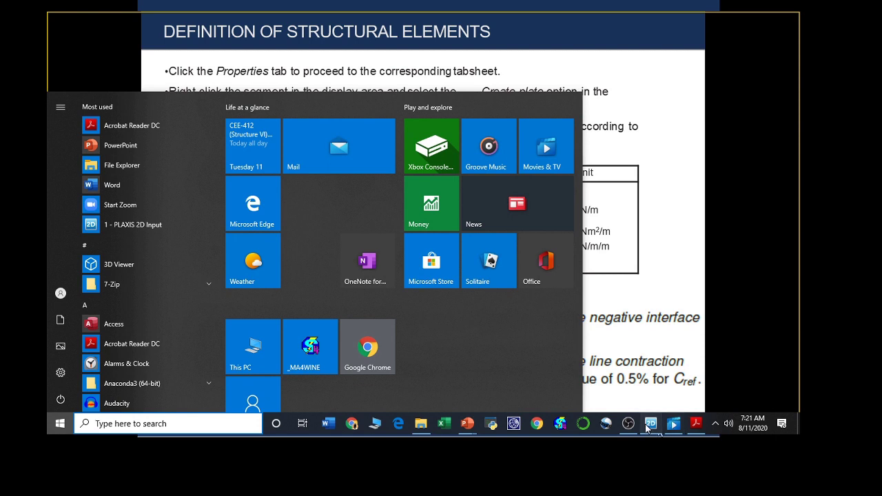
{"action": "left_click", "coordinate": [651, 423]}
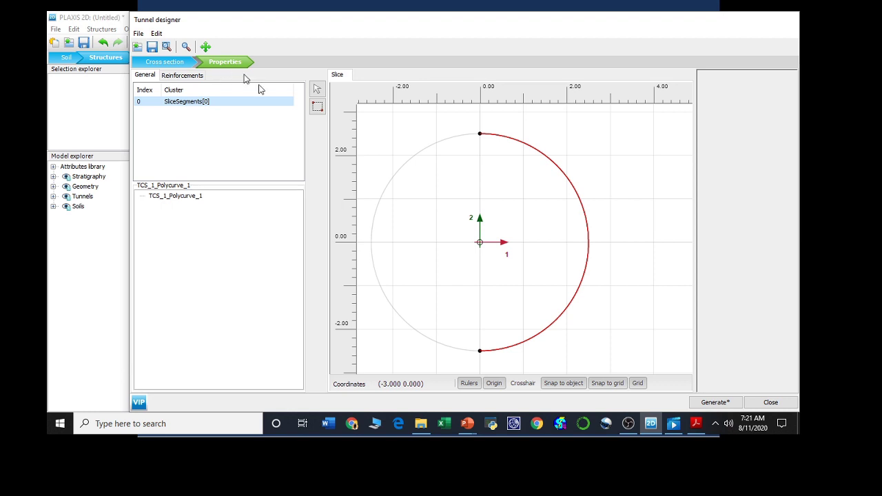
{"action": "right_click", "coordinate": [588, 254]}
{"action": "mouse_move", "coordinate": [621, 280]}
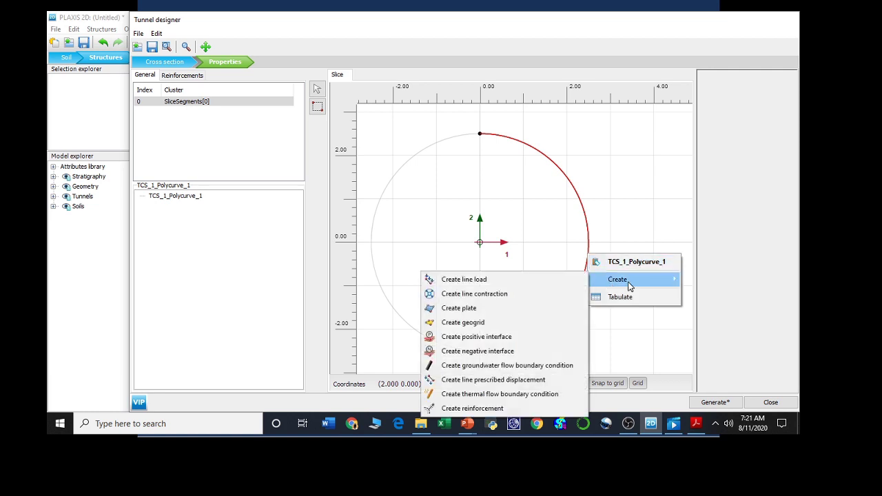
{"action": "left_click", "coordinate": [539, 313]}
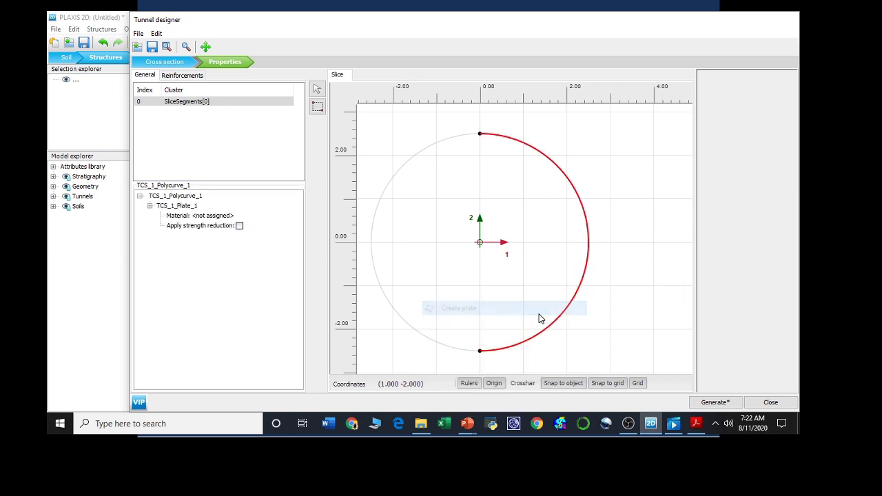
{"action": "left_click", "coordinate": [218, 218]}
{"action": "left_click", "coordinate": [219, 219]}
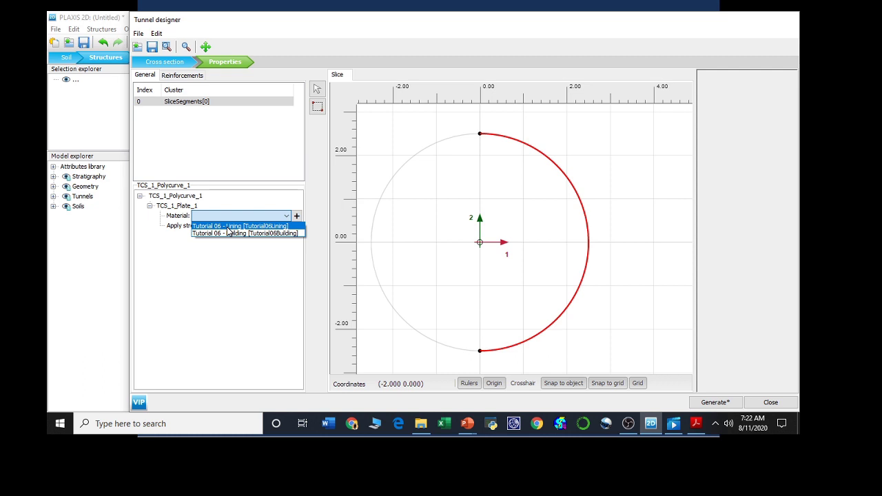
{"action": "left_click", "coordinate": [228, 227]}
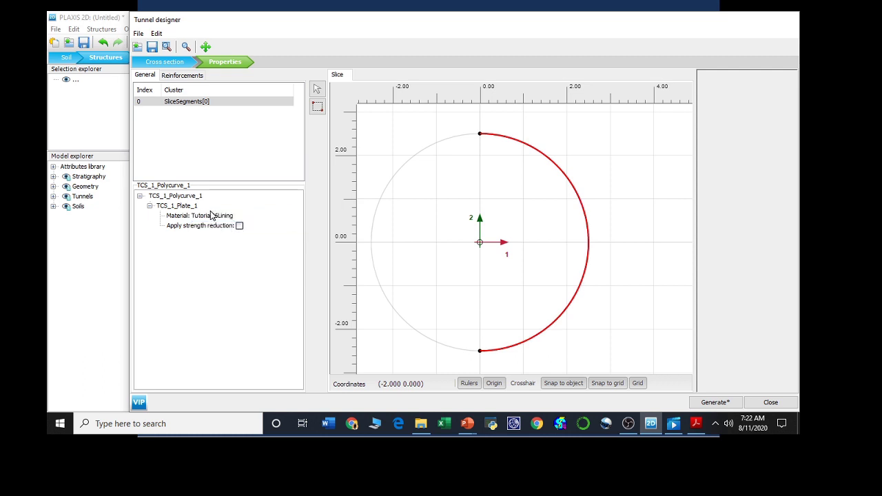
- Create a negative interface and a line contraction with Cref of 0.5 % on the half-tunnel segment
{"action": "right_click", "coordinate": [589, 257]}
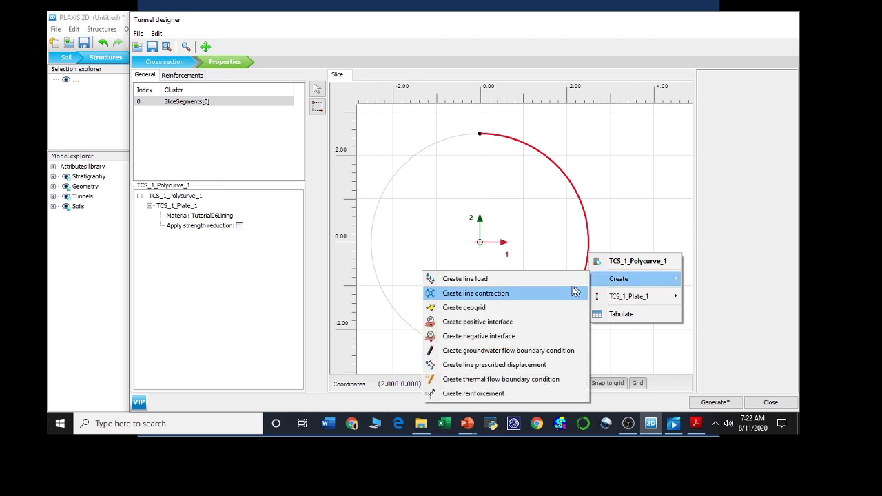
{"action": "left_click", "coordinate": [498, 337]}
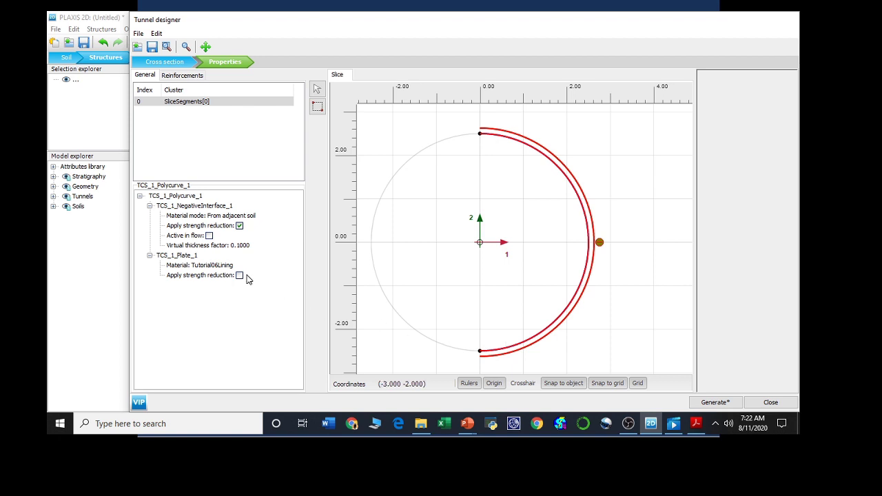
{"action": "right_click", "coordinate": [581, 287]}
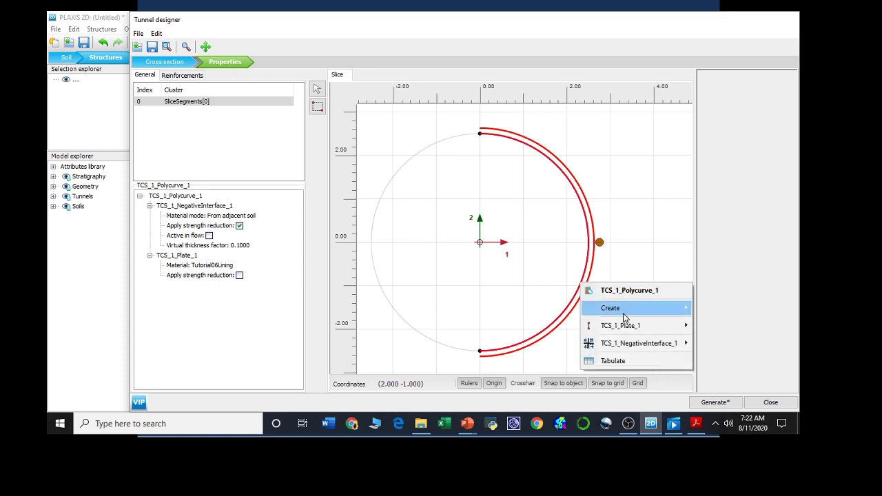
{"action": "mouse_move", "coordinate": [613, 308]}
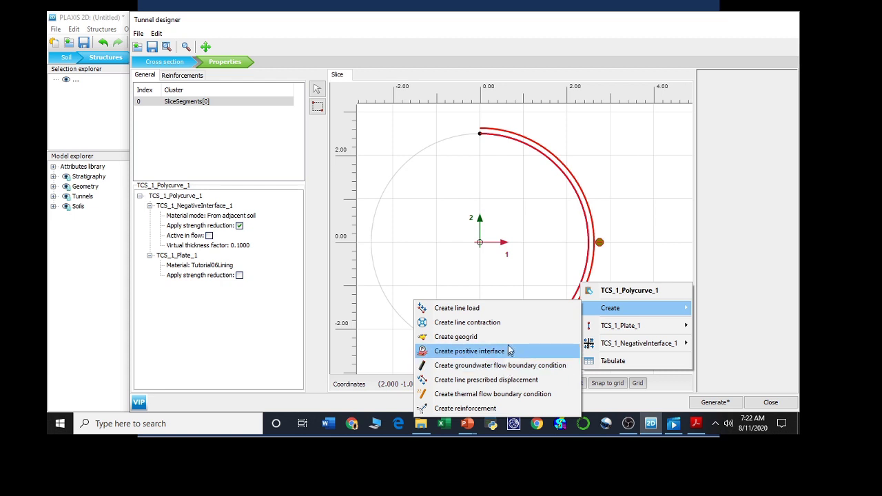
{"action": "left_click", "coordinate": [510, 325]}
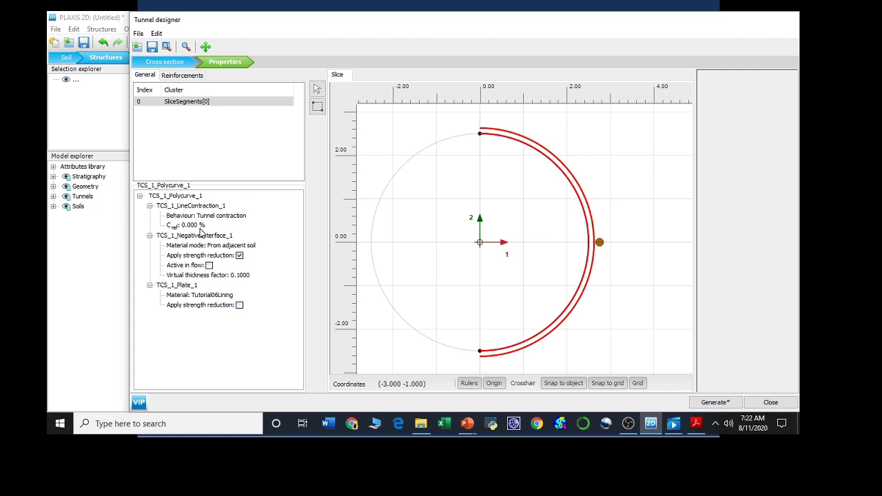
{"action": "left_click", "coordinate": [199, 226]}
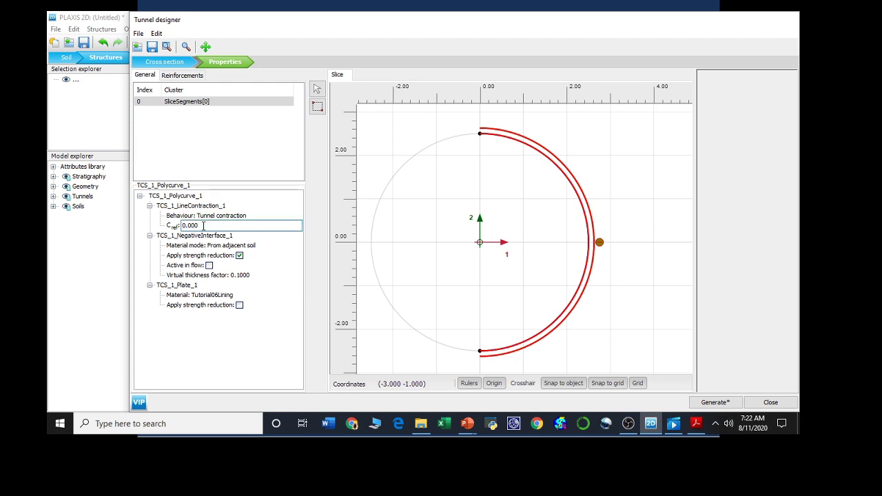
{"action": "type", "text": "0.5"}
{"action": "left_click", "coordinate": [200, 343]}
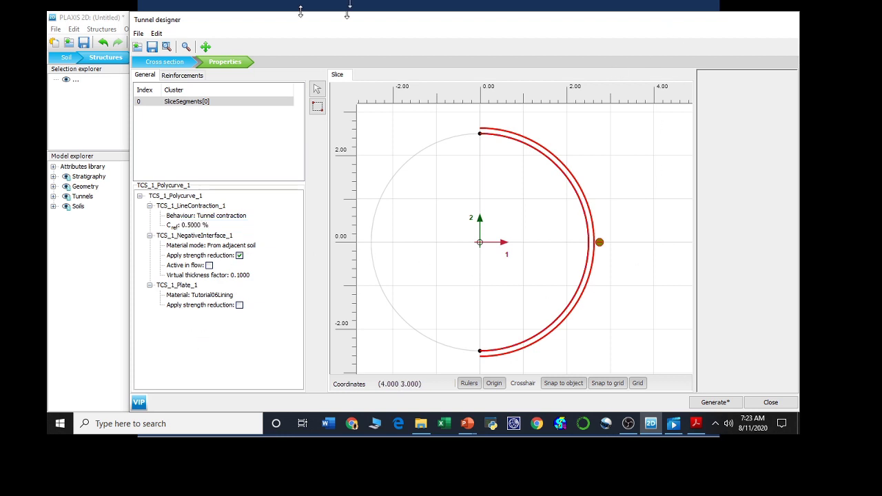
- Generate the tunnel with its structural elements in the model and close the Tunnel designer
{"action": "left_click_drag", "start_coordinate": [181, 8], "coordinate": [193, 23]}
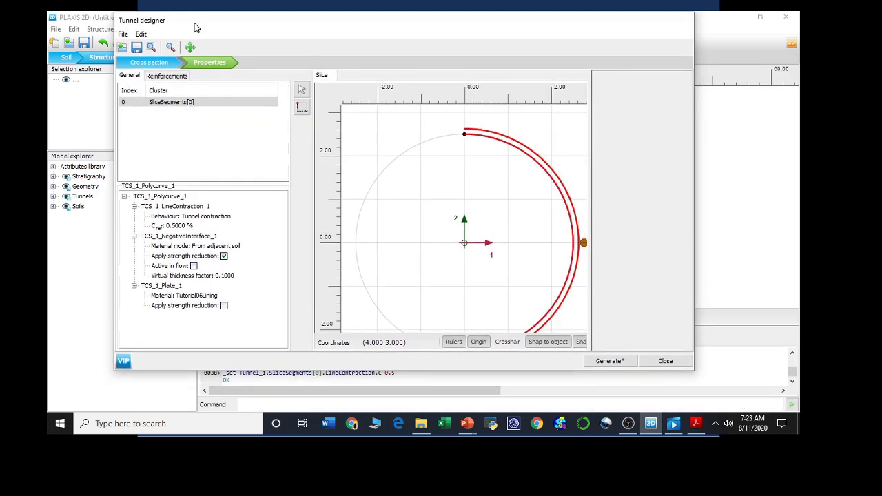
{"action": "left_click", "coordinate": [611, 361]}
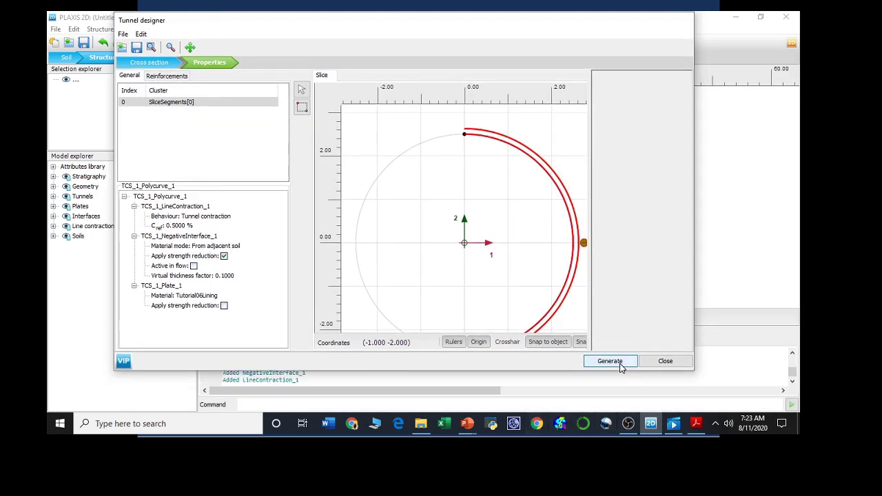
{"action": "left_click", "coordinate": [666, 361]}
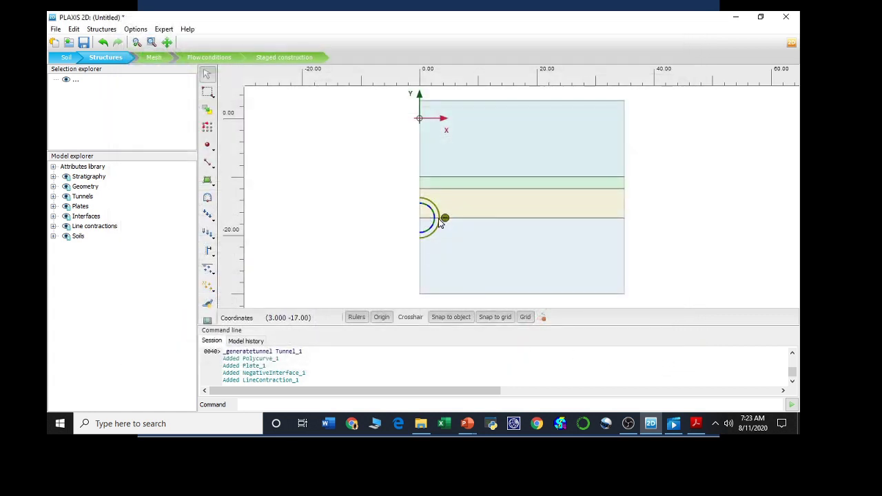
- Consult the structural elements instructions in the slide show and create the building plate in PLAXIS 2D from (5, 3) to (15, 3)
{"action": "left_click", "coordinate": [468, 423]}
{"action": "mouse_move", "coordinate": [514, 377]}
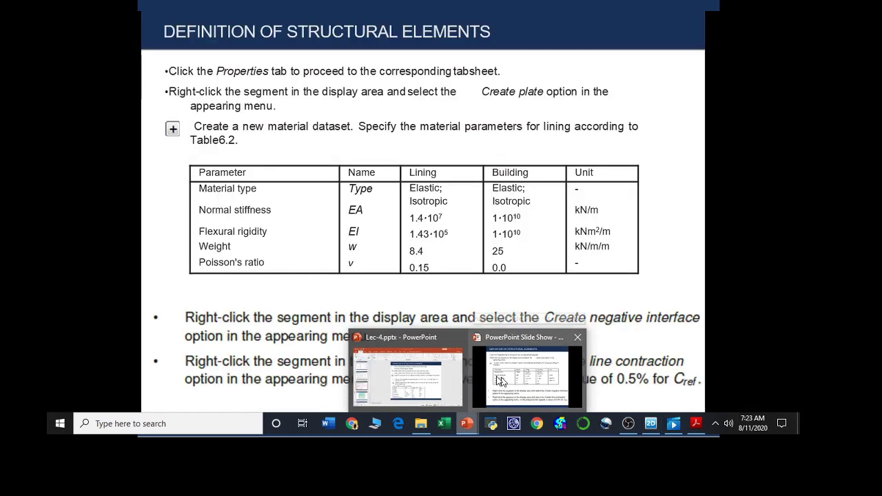
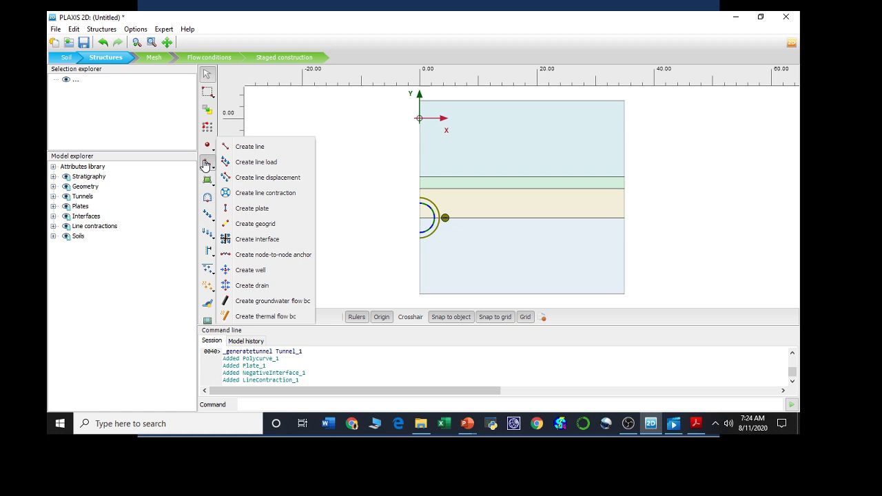
{"action": "left_click", "coordinate": [262, 215]}
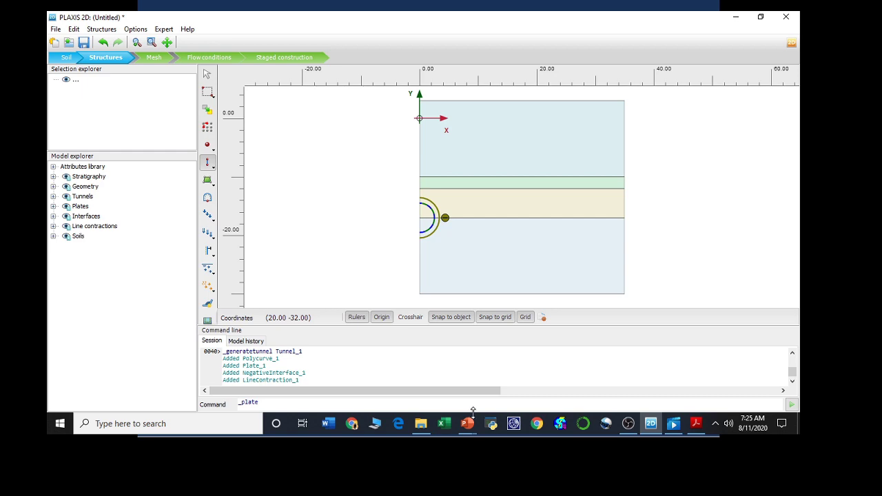
{"action": "mouse_move", "coordinate": [469, 425]}
{"action": "mouse_move", "coordinate": [526, 393]}
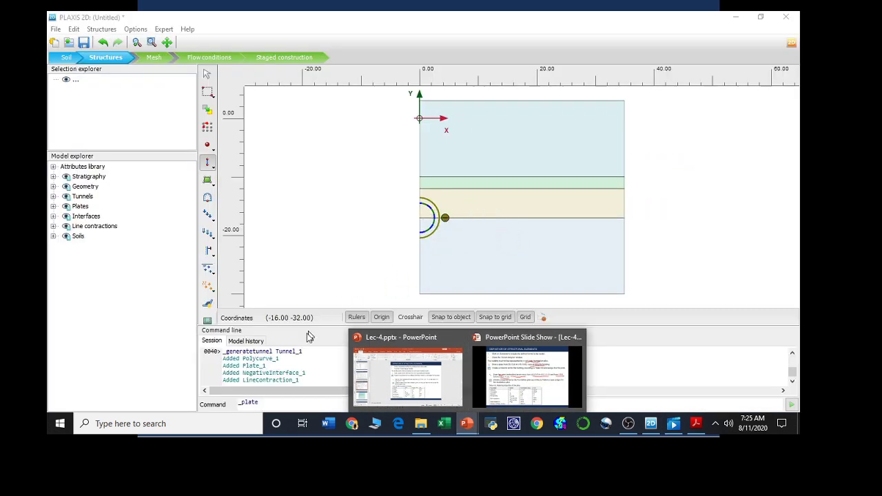
{"action": "left_click", "coordinate": [275, 402]}
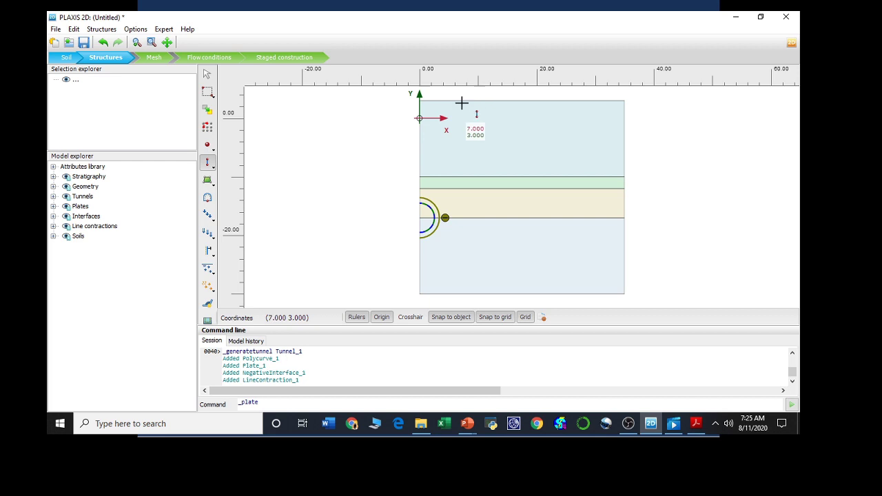
{"action": "scroll", "coordinate": [456, 102], "scroll_direction": "up", "scroll_amount": 1}
{"action": "scroll", "coordinate": [456, 102], "scroll_direction": "up", "scroll_amount": 1}
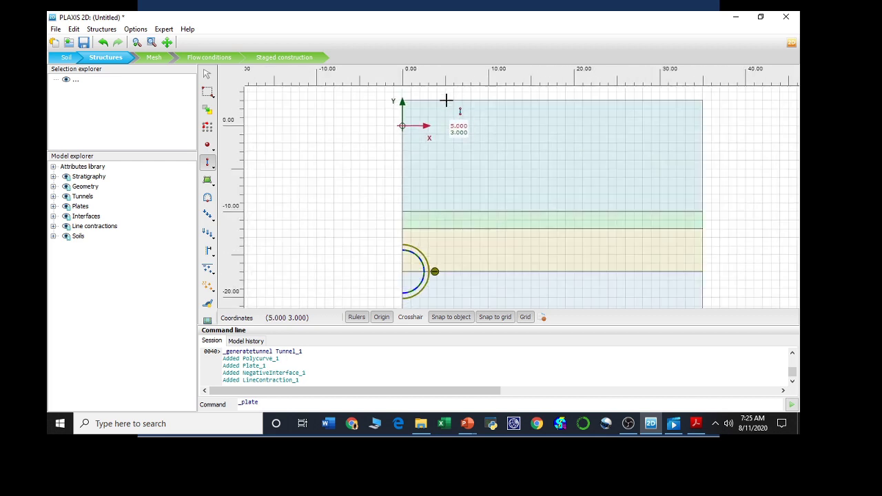
{"action": "left_click", "coordinate": [445, 101]}
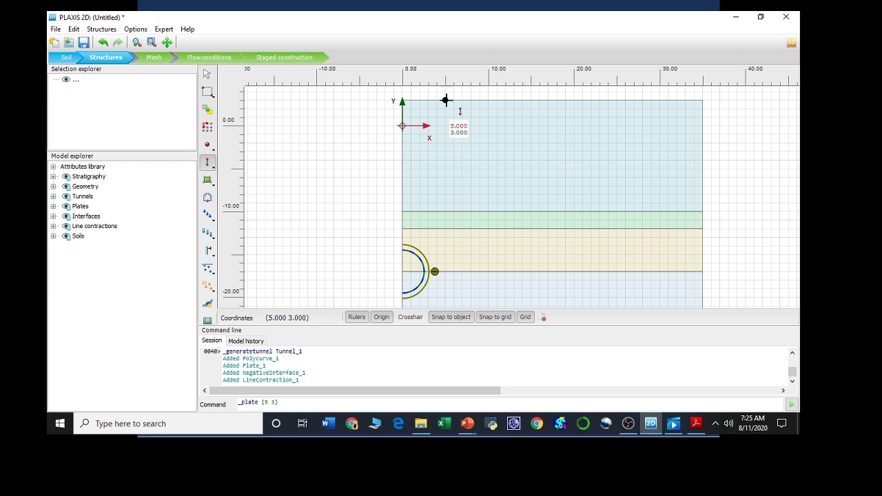
{"action": "left_click", "coordinate": [531, 101]}
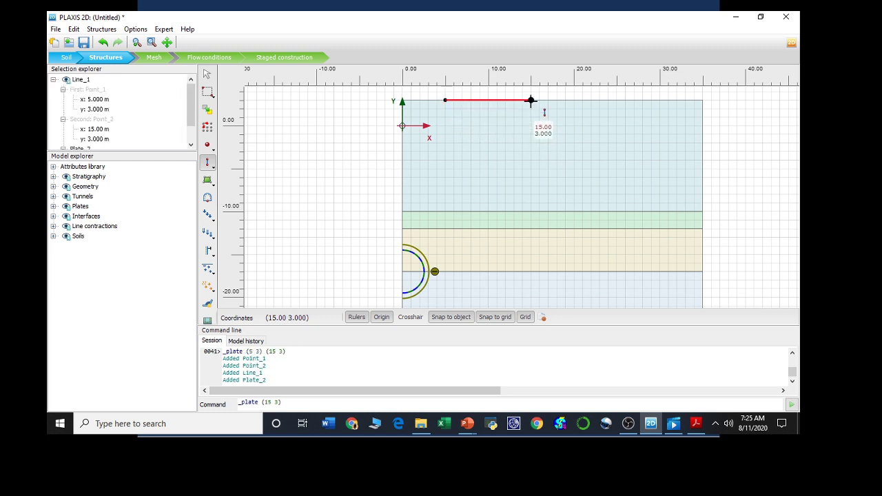
{"action": "key", "text": "Escape"}
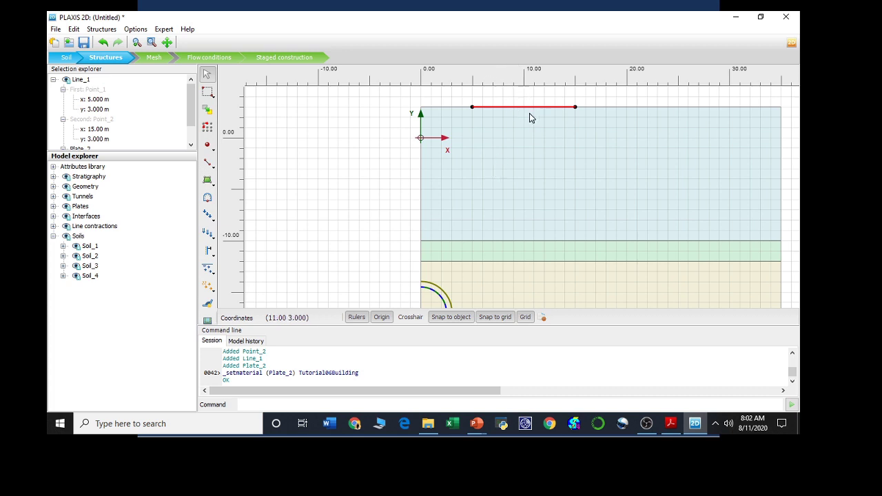
- Draw a vertical line from the building plate's start point at (5, 3) down to (5, -11)
{"action": "left_click", "coordinate": [214, 169]}
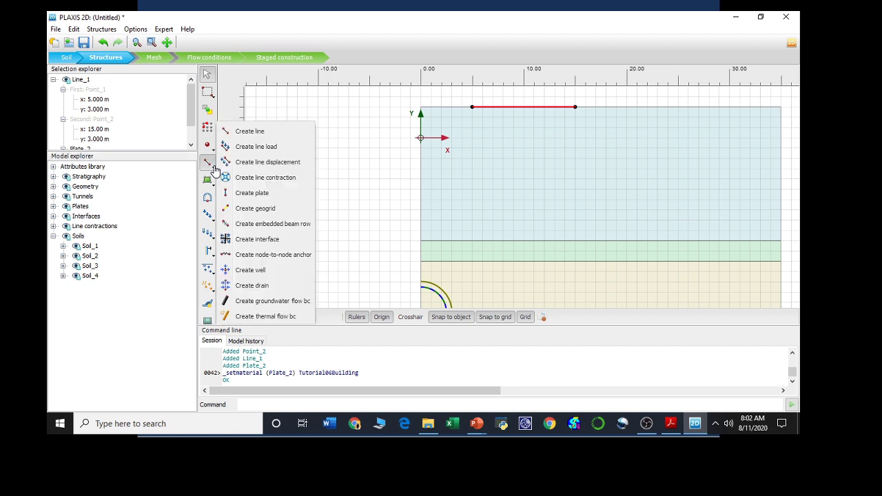
{"action": "left_click", "coordinate": [236, 131]}
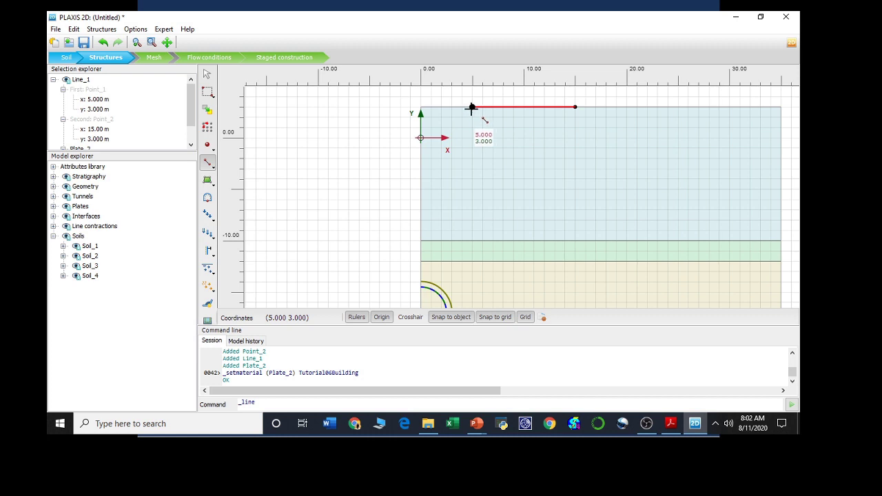
{"action": "left_click", "coordinate": [473, 106]}
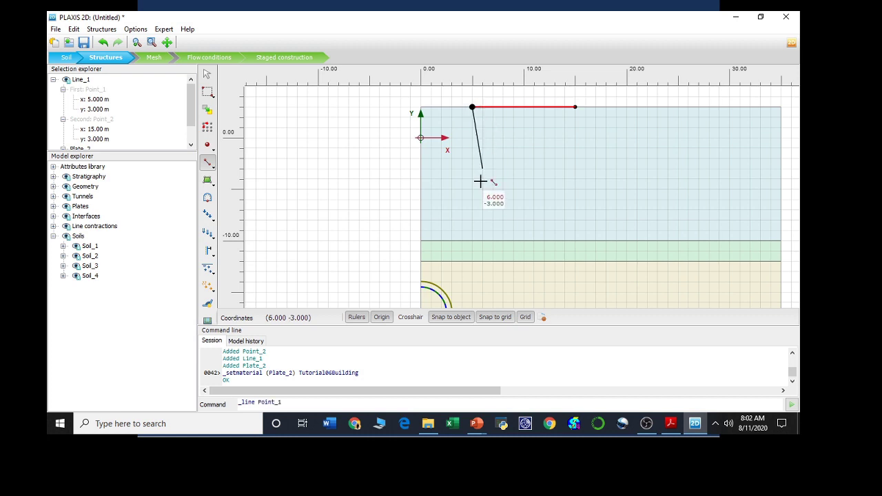
{"action": "left_click", "coordinate": [471, 253]}
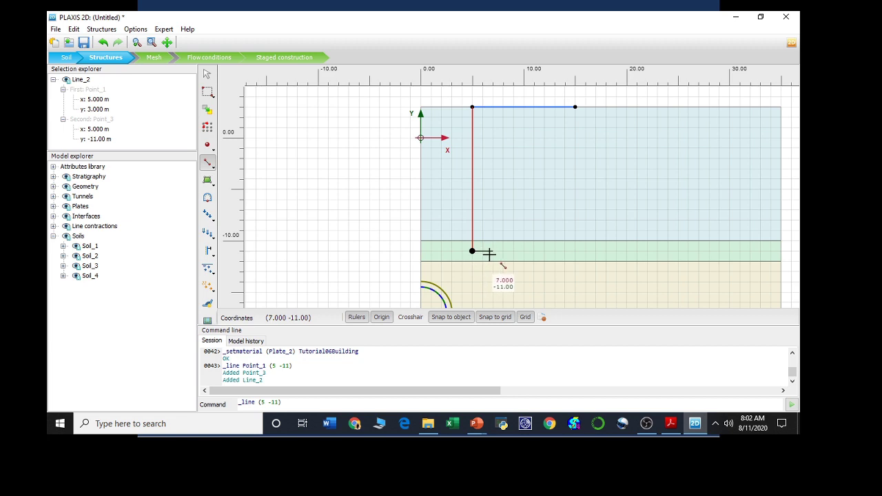
{"action": "key", "text": "Escape"}
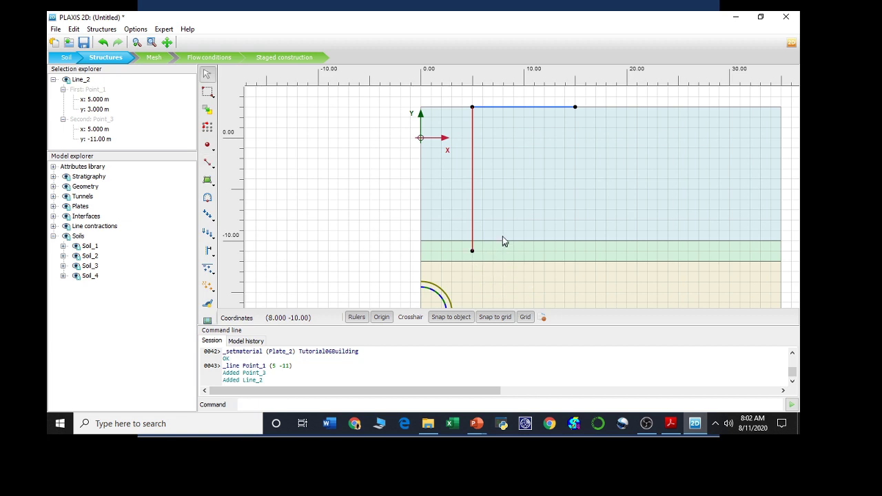
- Create an embedded beam row on the vertical line at x = 5 and assign it the Tutorial 06 - Piles material
{"action": "right_click", "coordinate": [472, 196]}
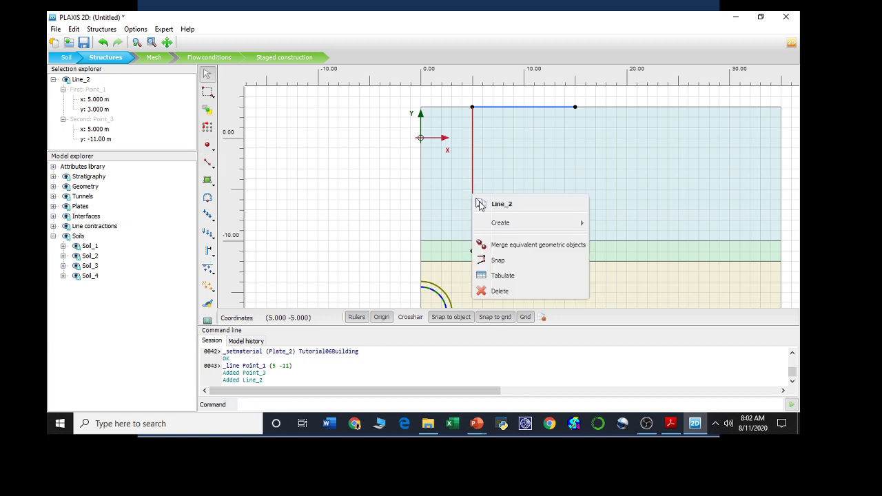
{"action": "mouse_move", "coordinate": [503, 224]}
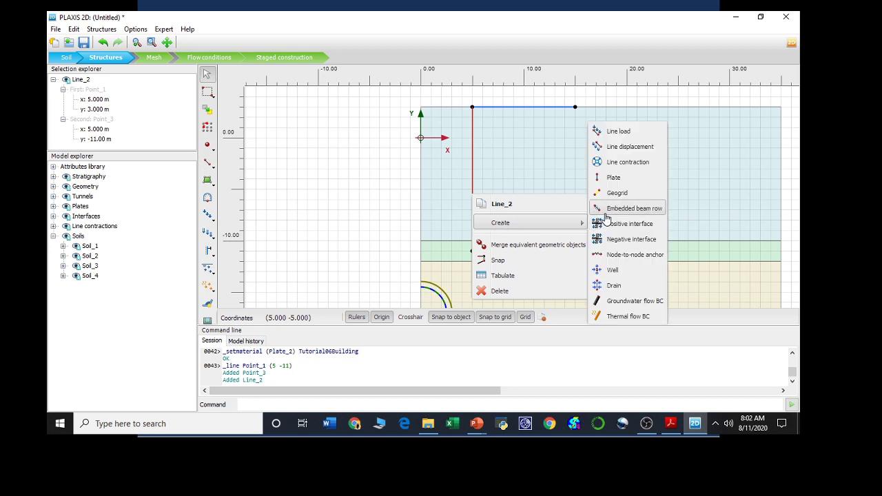
{"action": "left_click", "coordinate": [606, 208]}
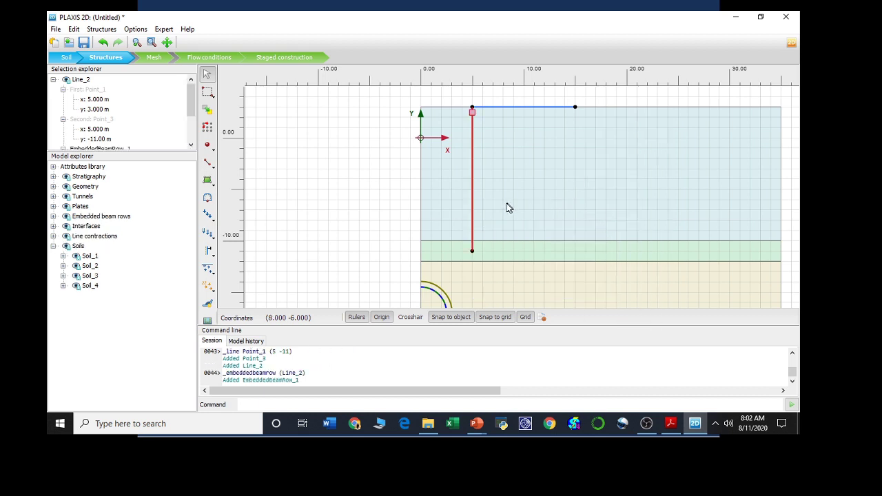
{"action": "right_click", "coordinate": [473, 228]}
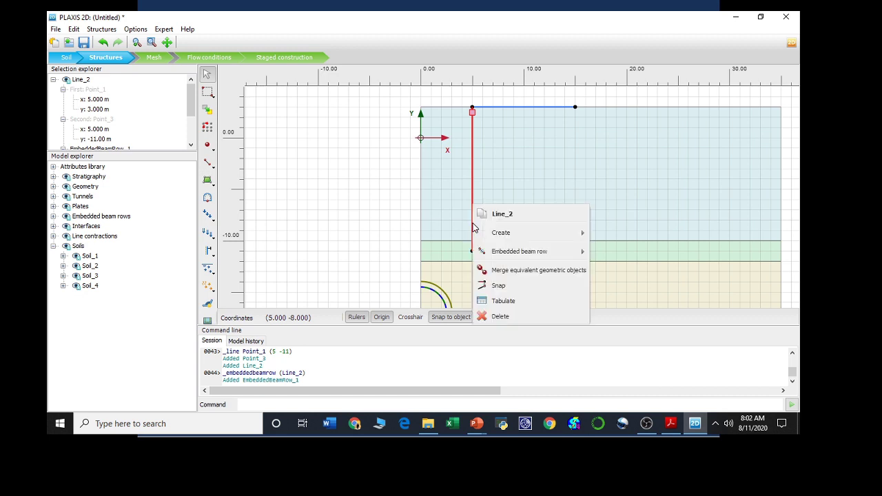
{"action": "mouse_move", "coordinate": [510, 254]}
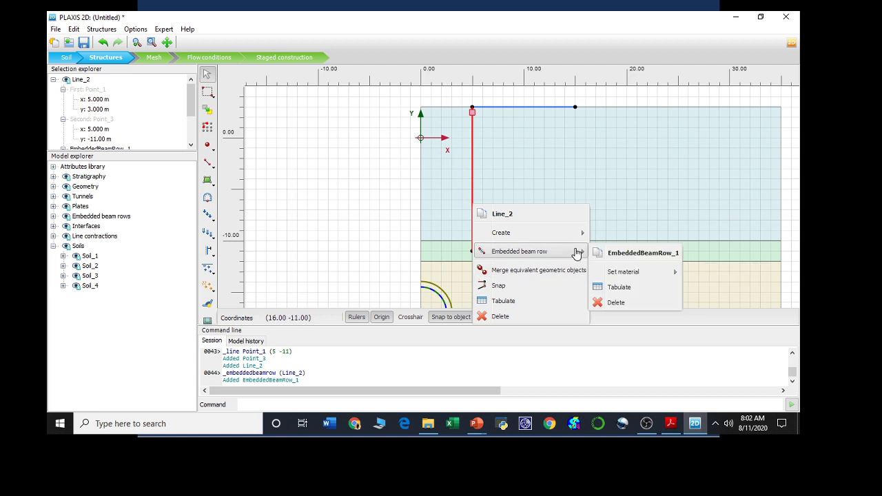
{"action": "mouse_move", "coordinate": [622, 275]}
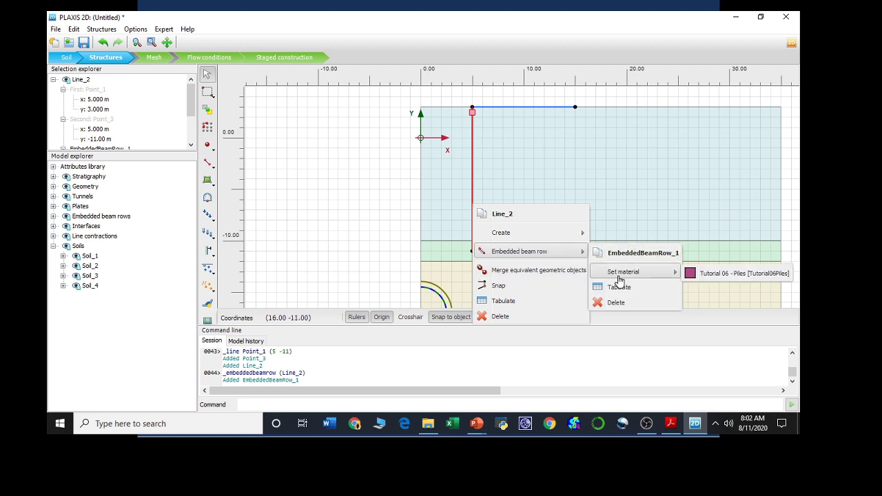
{"action": "left_click", "coordinate": [707, 275]}
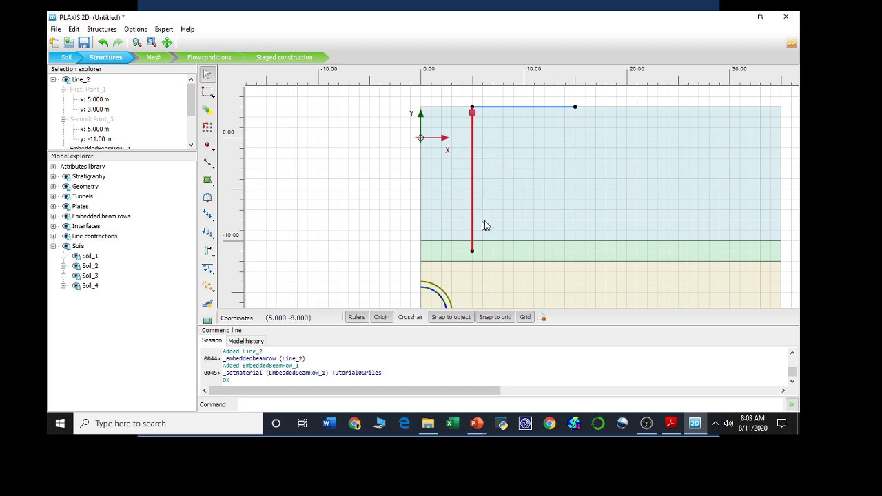
- Draw a second vertical line from the building plate's end point at (15, 3) down to (15, -11)
{"action": "left_click", "coordinate": [214, 168]}
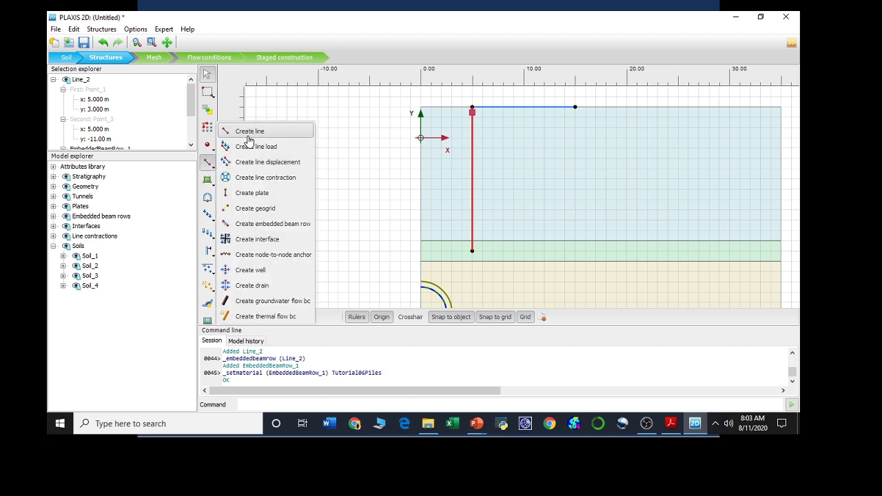
{"action": "left_click", "coordinate": [248, 137]}
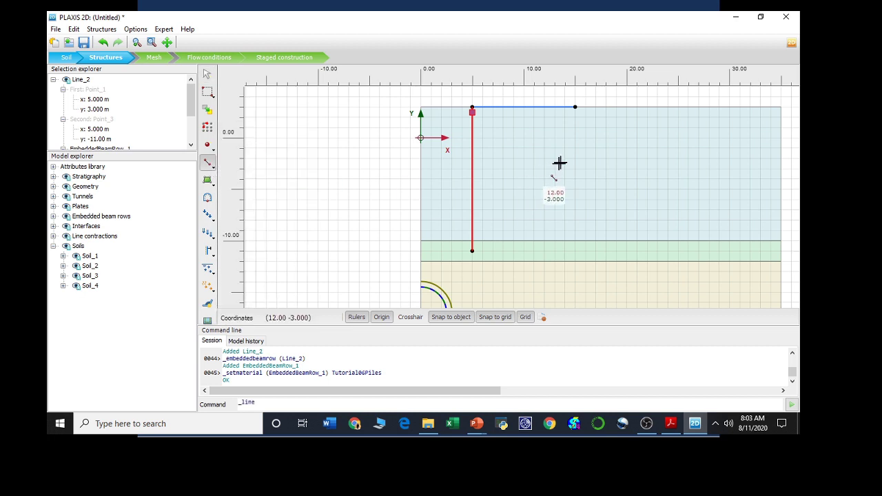
{"action": "left_click", "coordinate": [575, 107]}
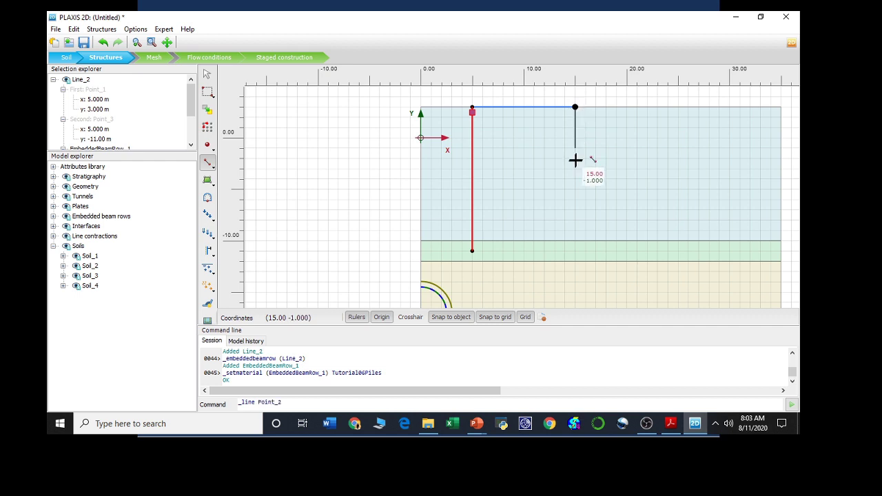
{"action": "left_click", "coordinate": [576, 251]}
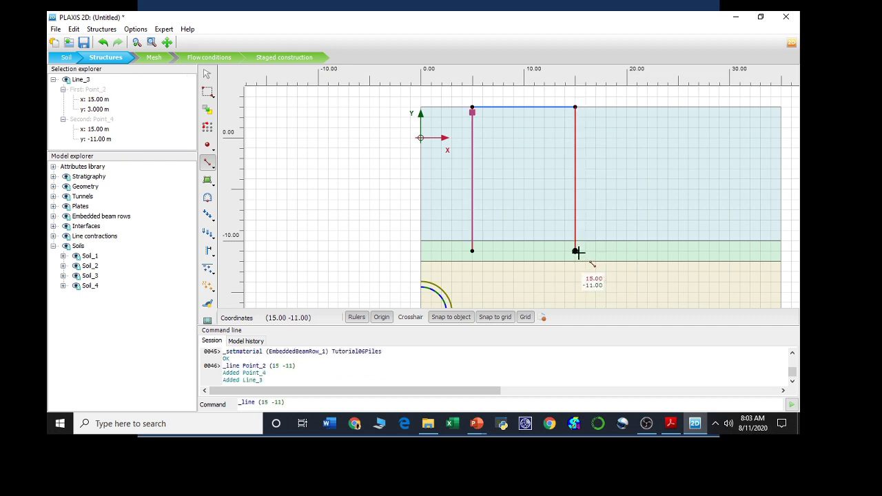
{"action": "right_click", "coordinate": [579, 249]}
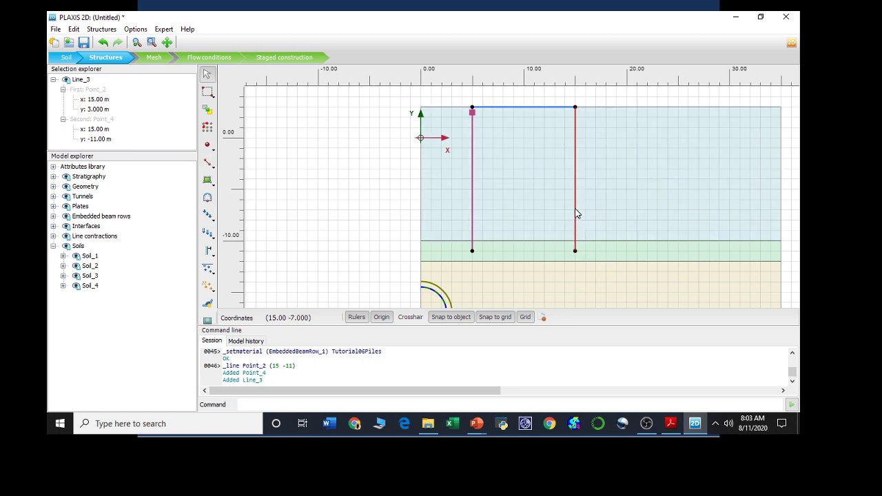
- Create an embedded beam row on the vertical line at x = 15 and assign it the Tutorial 06 - Piles material
{"action": "right_click", "coordinate": [576, 214]}
{"action": "mouse_move", "coordinate": [603, 238]}
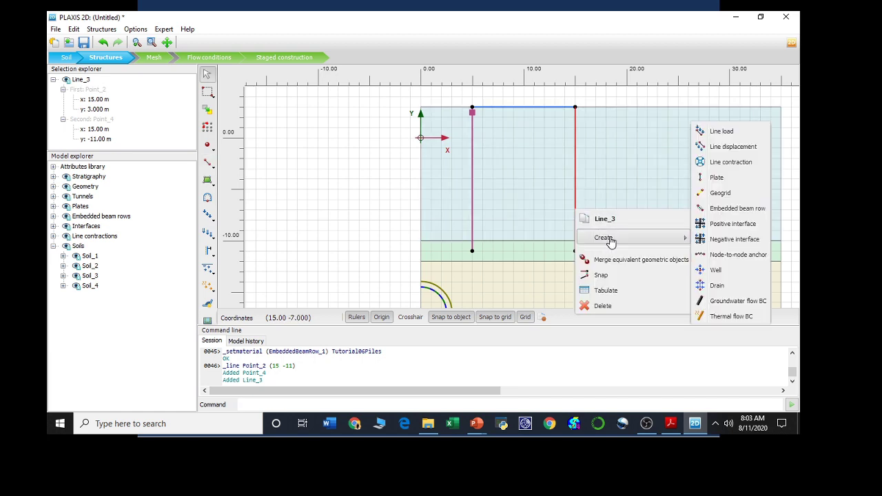
{"action": "left_click", "coordinate": [734, 213]}
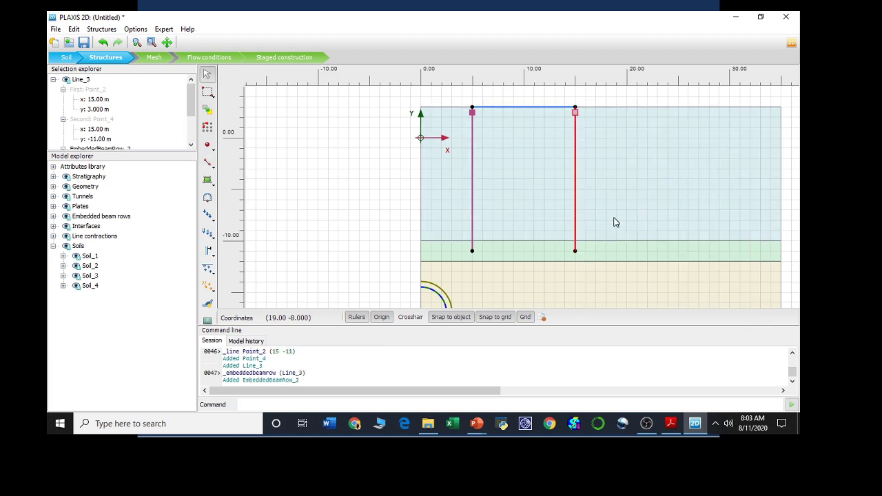
{"action": "right_click", "coordinate": [575, 237]}
{"action": "mouse_move", "coordinate": [672, 252]}
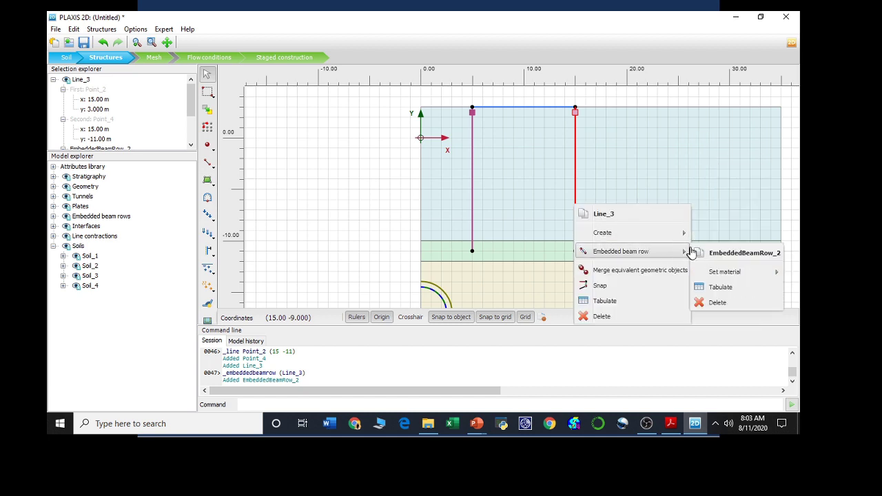
{"action": "left_click", "coordinate": [737, 273]}
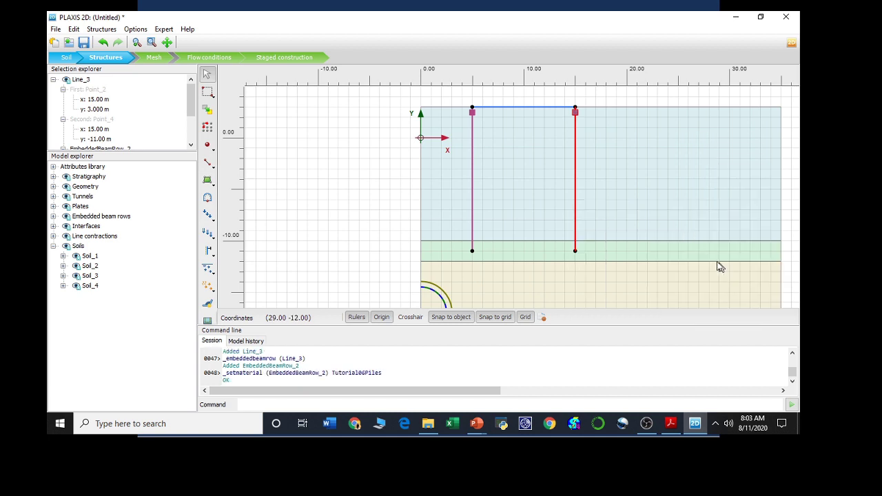
- Create a line load along the building plate from (5, 3) to (15, 3)
{"action": "scroll", "coordinate": [562, 152], "scroll_direction": "down", "scroll_amount": 3}
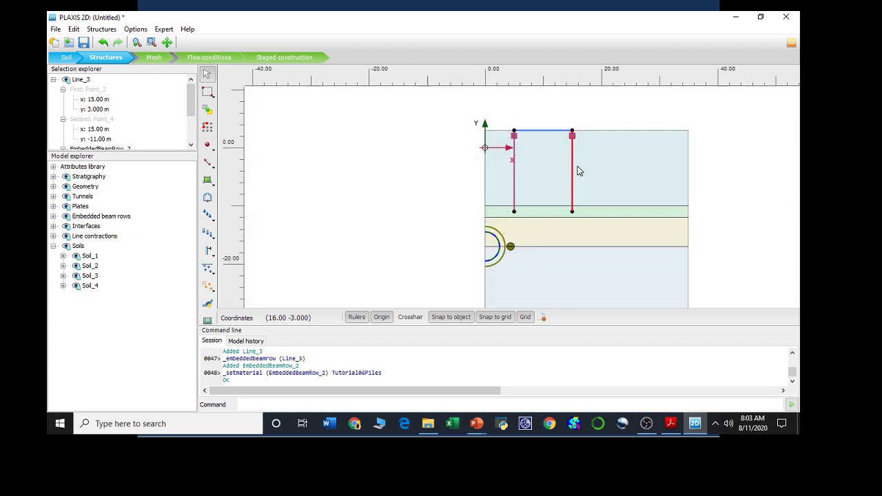
{"action": "scroll", "coordinate": [620, 208], "scroll_direction": "up", "scroll_amount": 1}
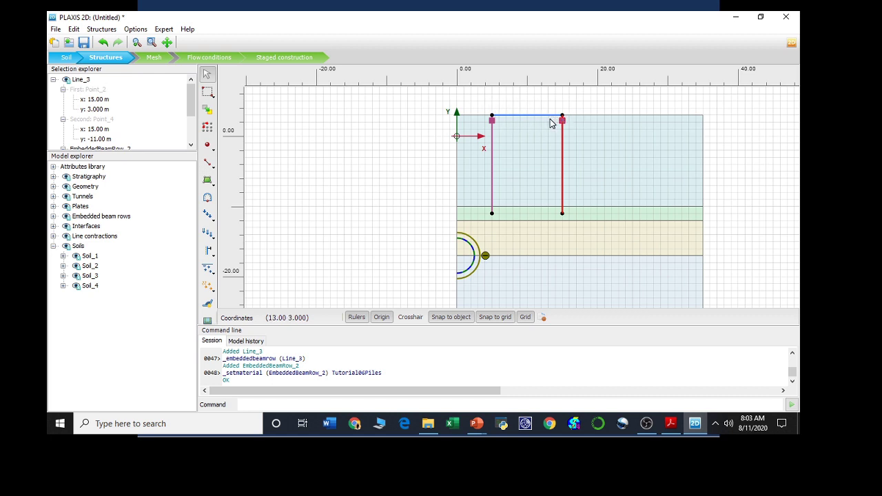
{"action": "left_click", "coordinate": [213, 226]}
{"action": "left_click", "coordinate": [236, 232]}
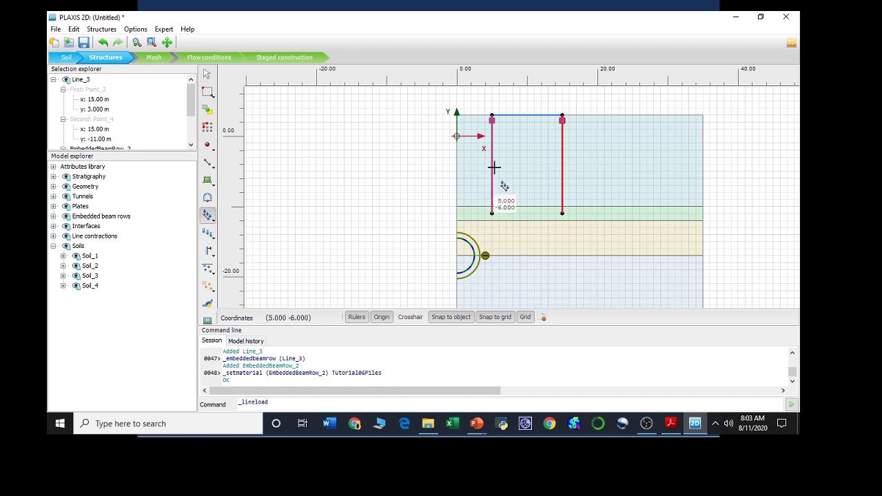
{"action": "left_click", "coordinate": [491, 115]}
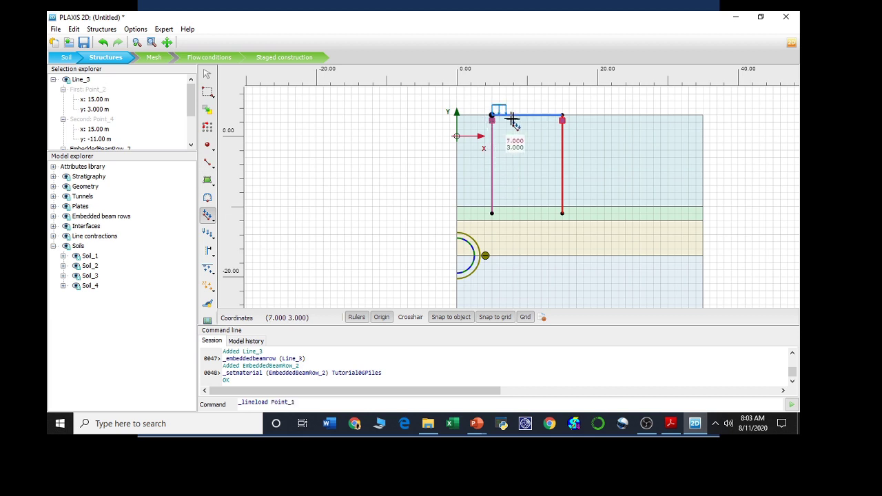
{"action": "left_click", "coordinate": [562, 115]}
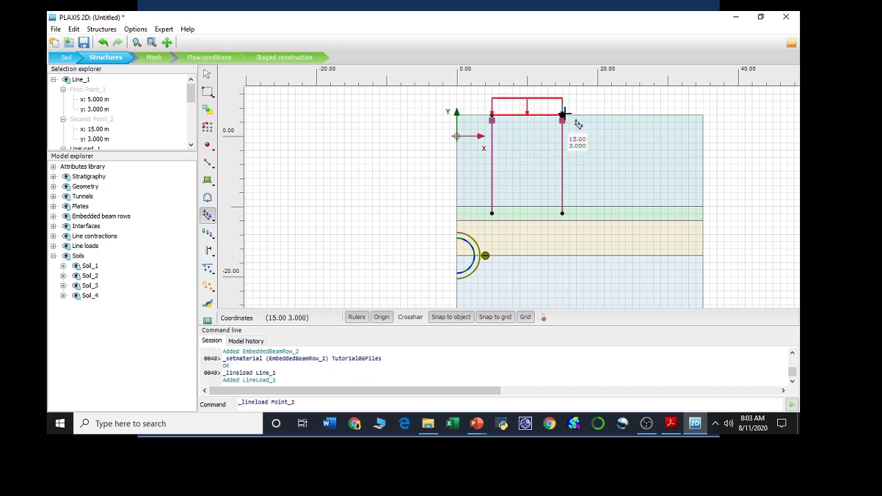
- Set the vertical component qy,start,ref of the line load on the building plate to -5 kN/m/m
{"action": "right_click", "coordinate": [575, 123]}
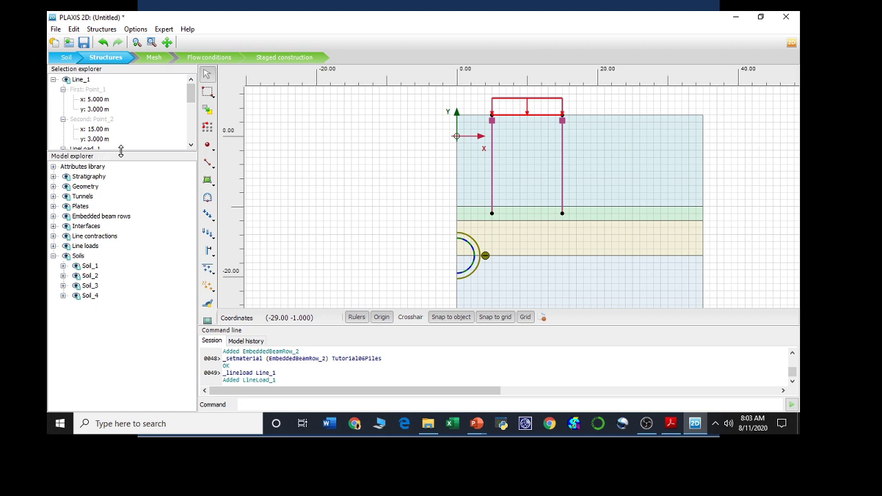
{"action": "left_click_drag", "start_coordinate": [122, 147], "coordinate": [120, 219]}
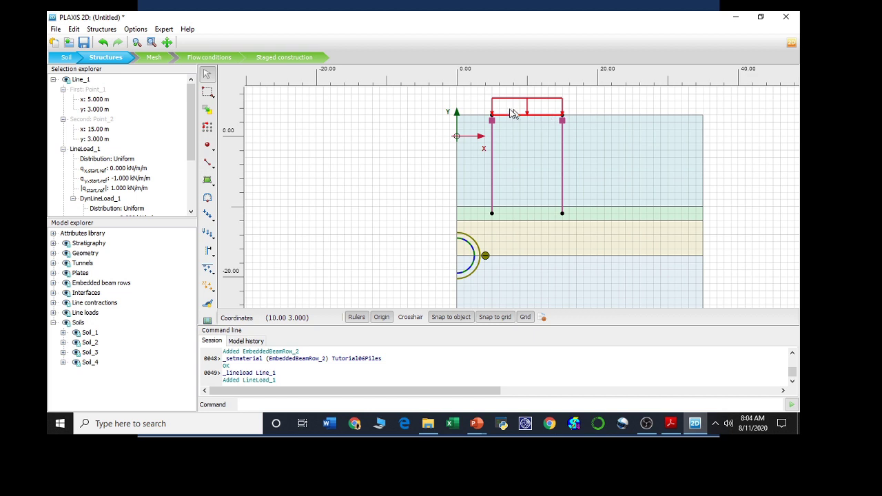
{"action": "left_click", "coordinate": [129, 180]}
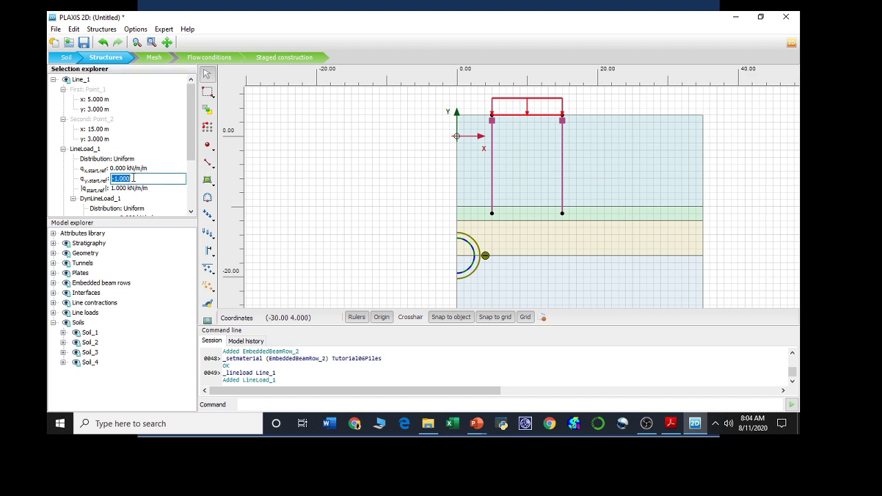
{"action": "type", "text": "-5"}
{"action": "key", "text": "Return"}
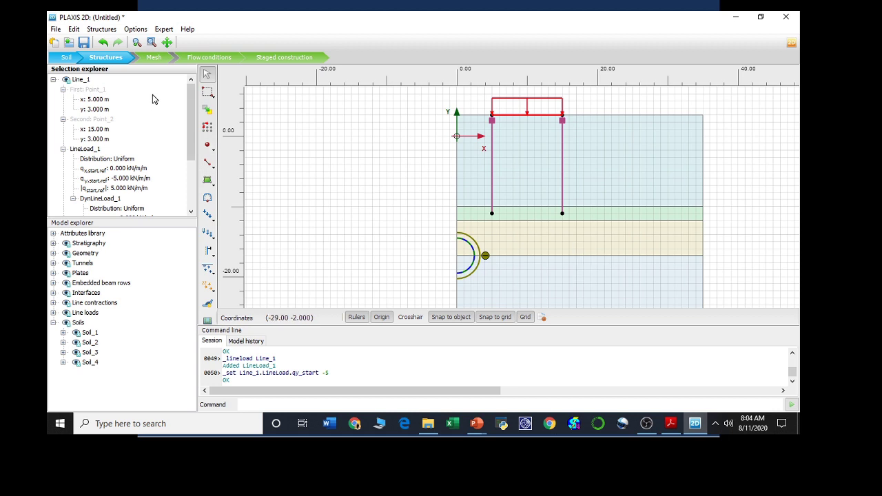
- Proceed to mesh mode and generate the mesh with a Medium element distribution and enhanced mesh refinements
{"action": "left_click", "coordinate": [155, 58]}
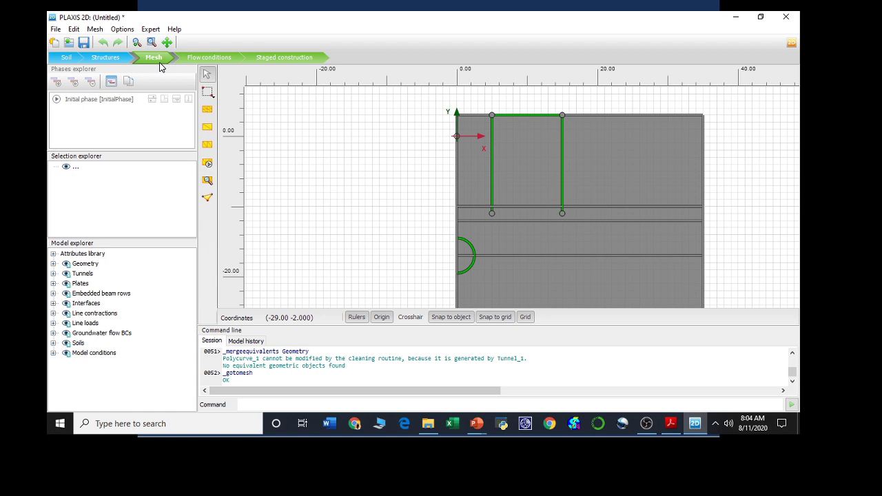
{"action": "left_click", "coordinate": [208, 165]}
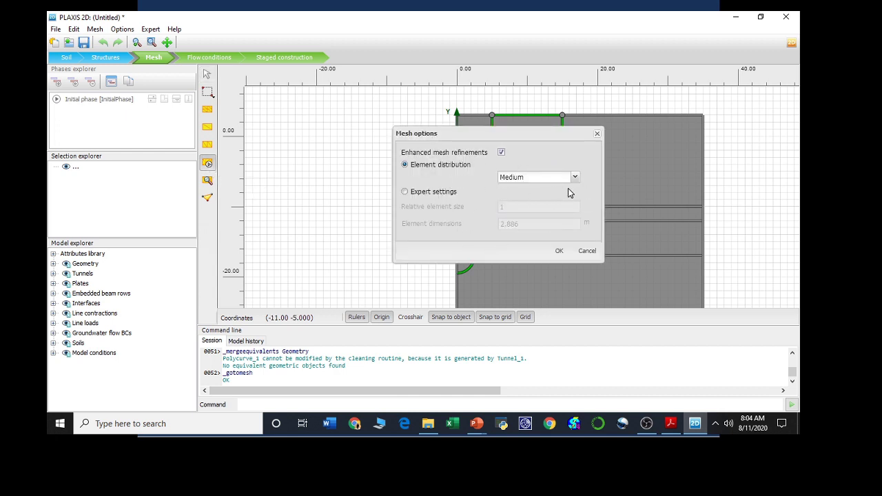
{"action": "left_click", "coordinate": [559, 252]}
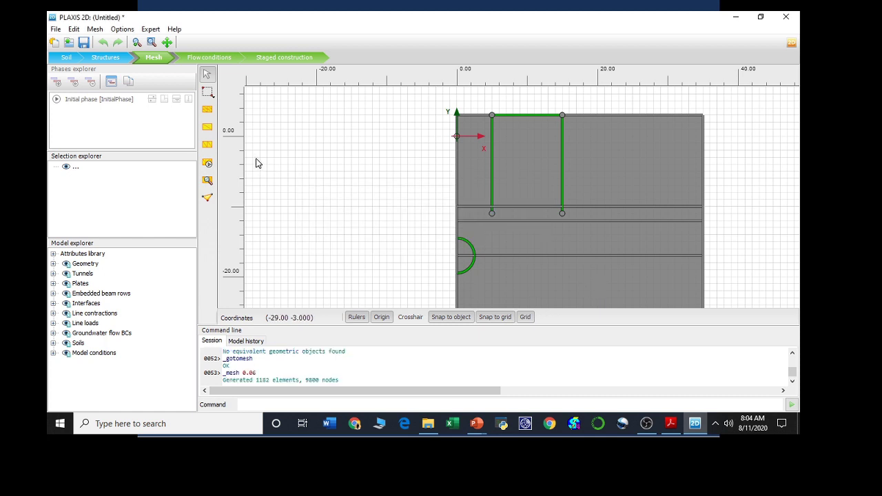
- View the generated mesh and examine its refinement around the piles, the tunnel and the lower soil layers
{"action": "left_click", "coordinate": [208, 179]}
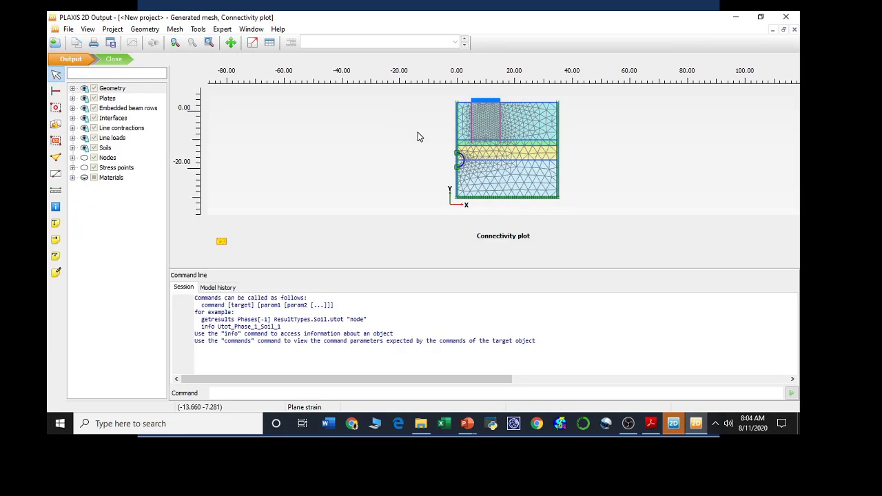
{"action": "scroll", "coordinate": [441, 140], "scroll_direction": "up", "scroll_amount": 3}
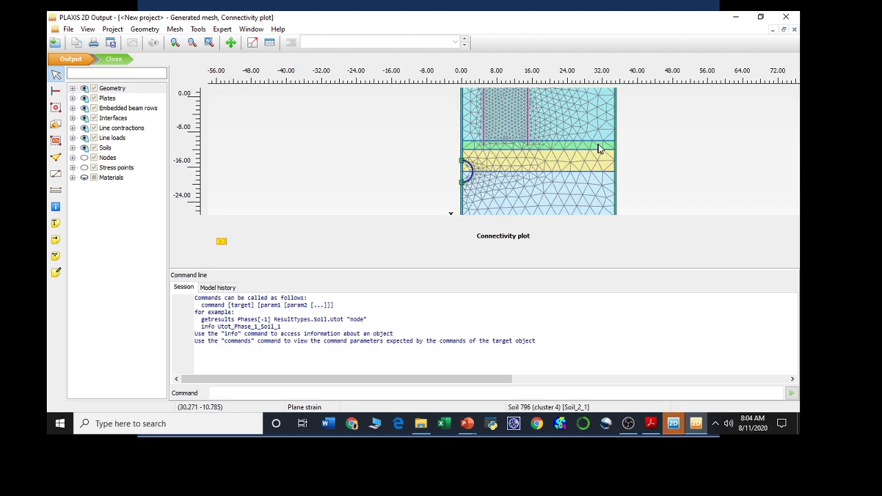
{"action": "scroll", "coordinate": [598, 150], "scroll_direction": "down", "scroll_amount": 1}
{"action": "scroll", "coordinate": [593, 156], "scroll_direction": "up", "scroll_amount": 1}
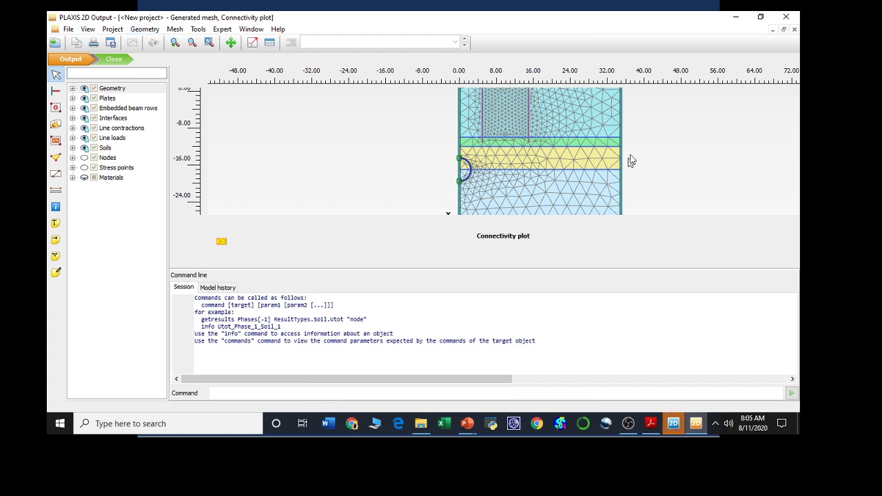
{"action": "scroll", "coordinate": [629, 161], "scroll_direction": "down", "scroll_amount": 2}
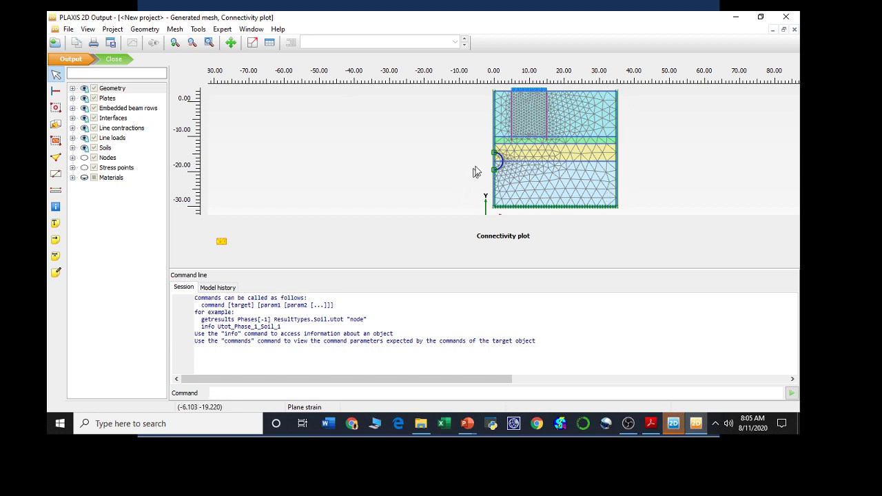
{"action": "scroll", "coordinate": [500, 139], "scroll_direction": "up", "scroll_amount": 2}
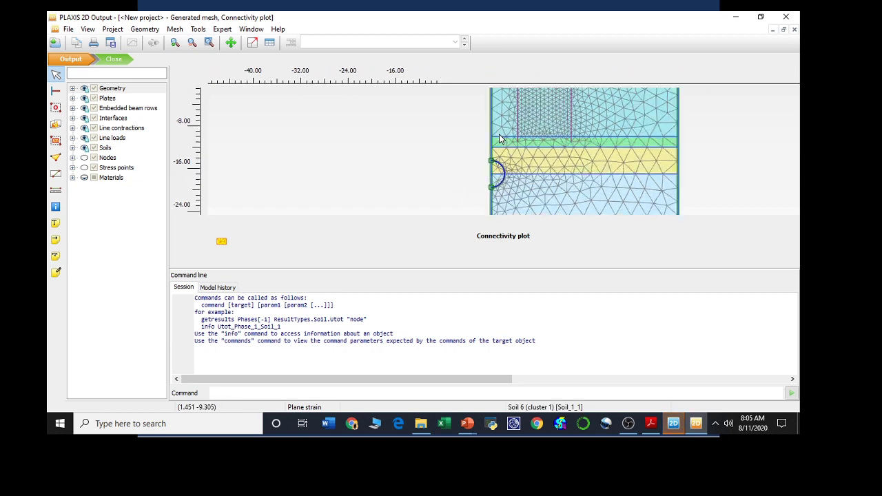
{"action": "scroll", "coordinate": [500, 139], "scroll_direction": "up", "scroll_amount": 1}
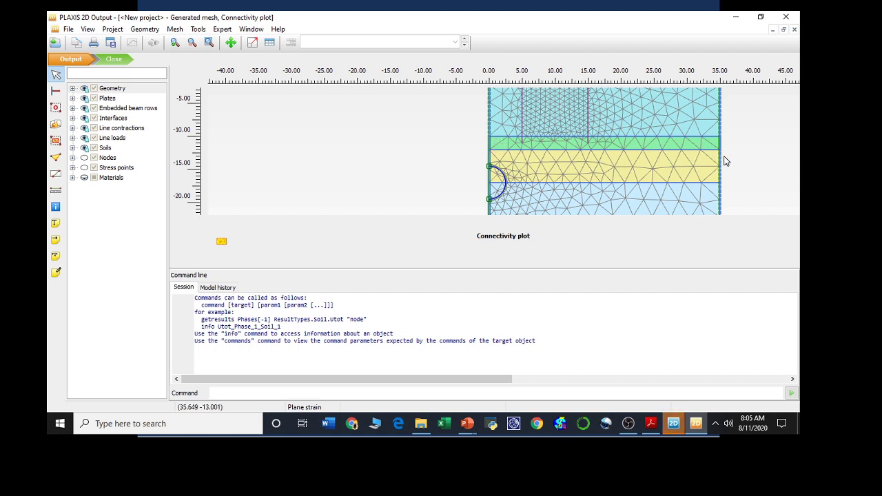
{"action": "scroll", "coordinate": [722, 167], "scroll_direction": "down", "scroll_amount": 2}
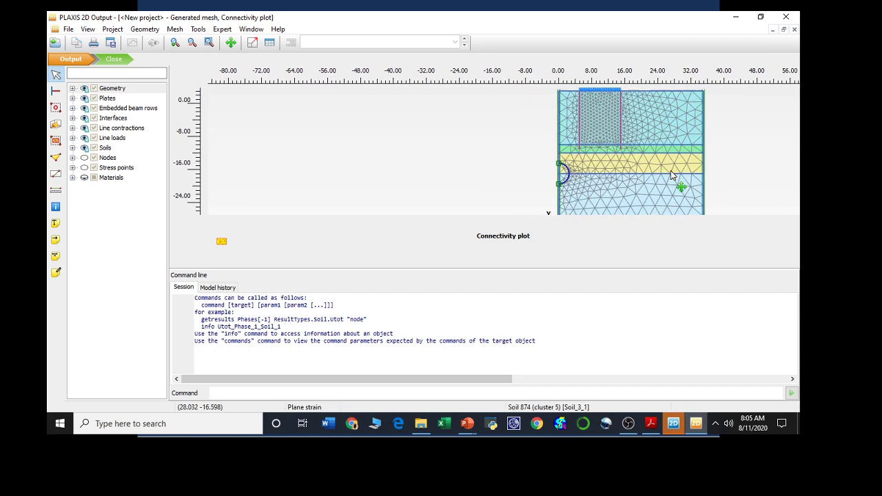
{"action": "left_click_drag", "start_coordinate": [672, 176], "coordinate": [586, 118]}
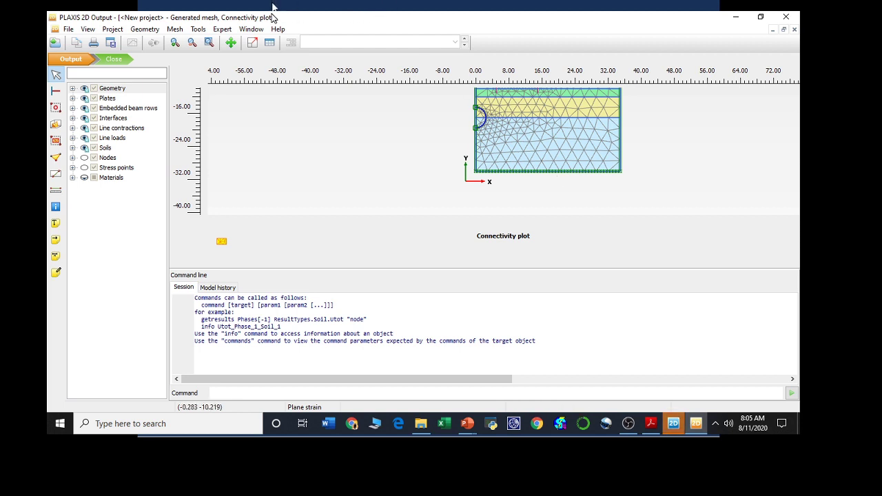
- Hide the fixities in the connectivity plot and show them again to compare, and close the mesh output
{"action": "left_click", "coordinate": [142, 29]}
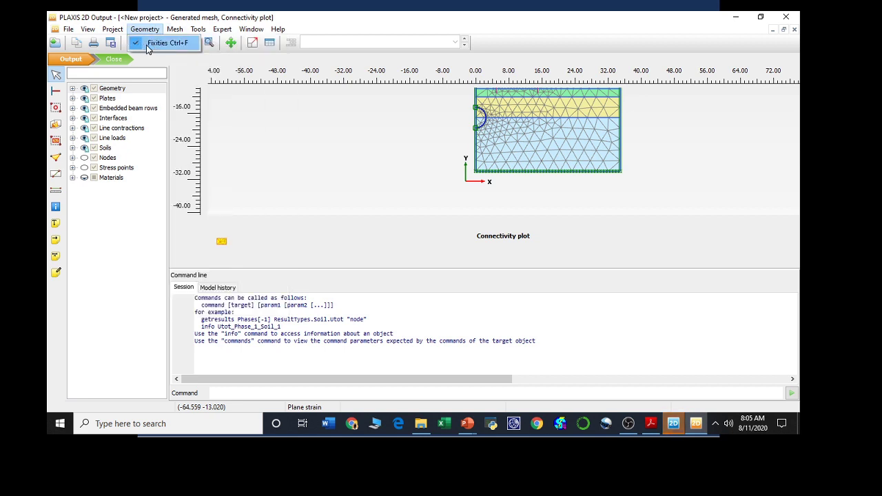
{"action": "left_click", "coordinate": [165, 43]}
{"action": "left_click", "coordinate": [149, 31]}
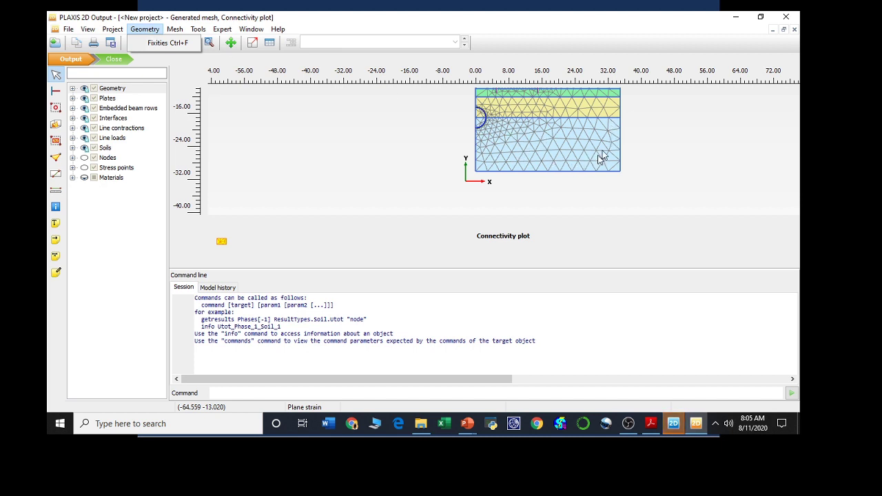
{"action": "left_click", "coordinate": [147, 44]}
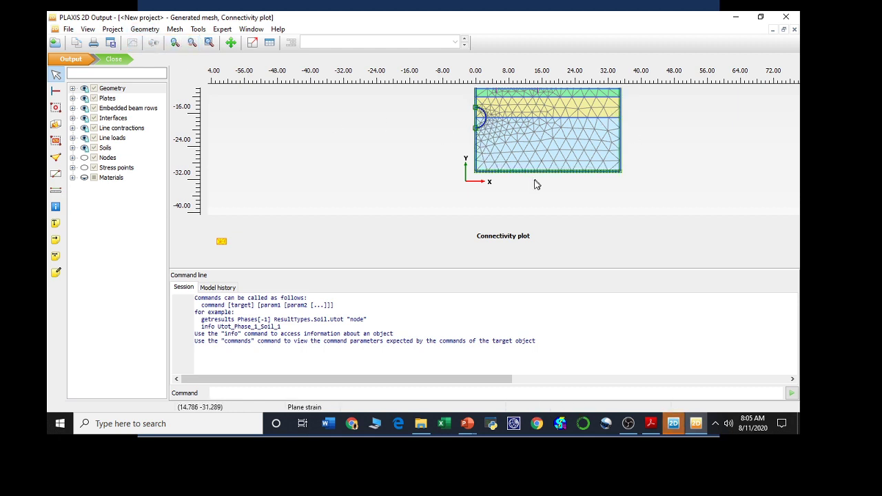
{"action": "left_click", "coordinate": [105, 60]}
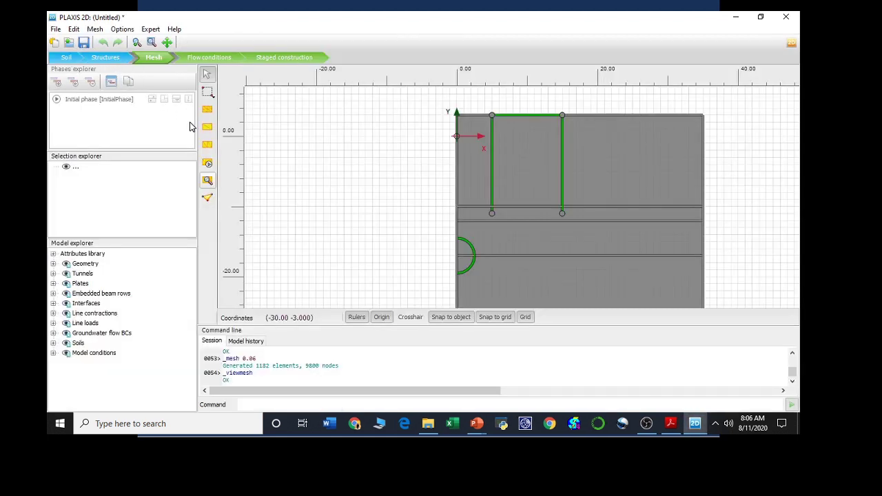
- Proceed to staged construction and review the initial phase's calculation settings, keeping the K0 procedure
{"action": "scroll", "coordinate": [610, 193], "scroll_direction": "down", "scroll_amount": 2}
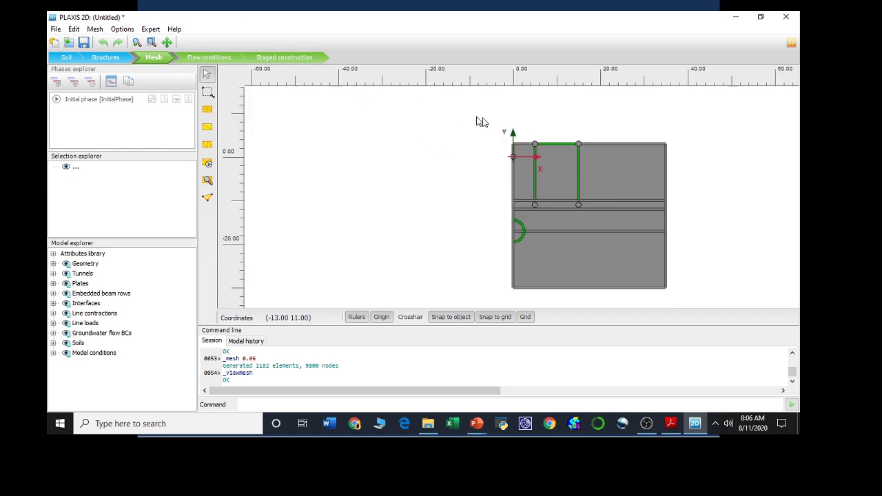
{"action": "scroll", "coordinate": [613, 165], "scroll_direction": "up", "scroll_amount": 2}
{"action": "left_click", "coordinate": [305, 58]}
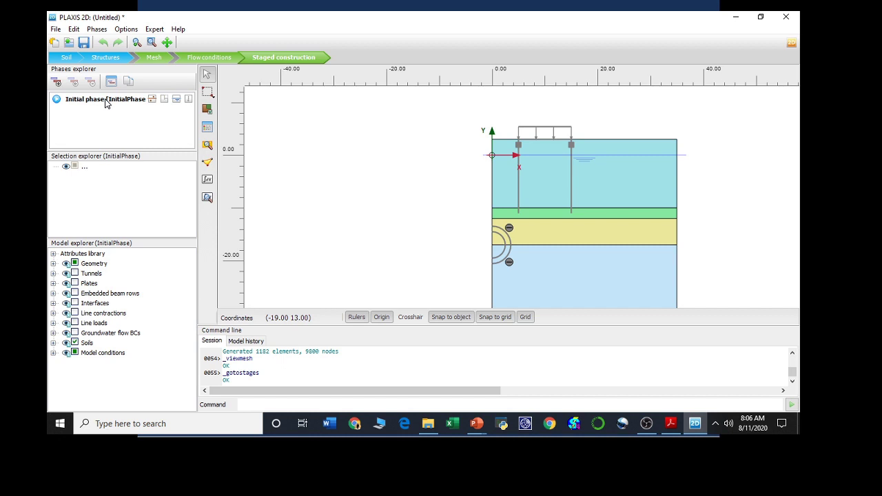
{"action": "double_click", "coordinate": [106, 101]}
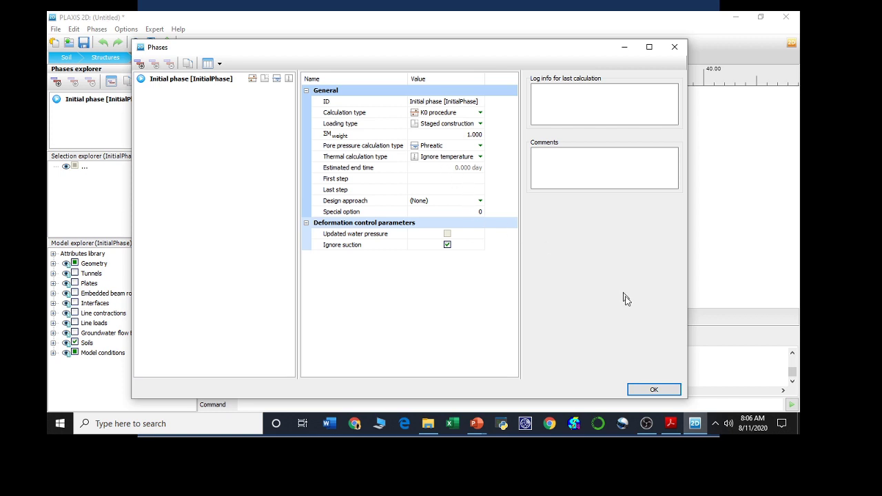
{"action": "left_click", "coordinate": [666, 394]}
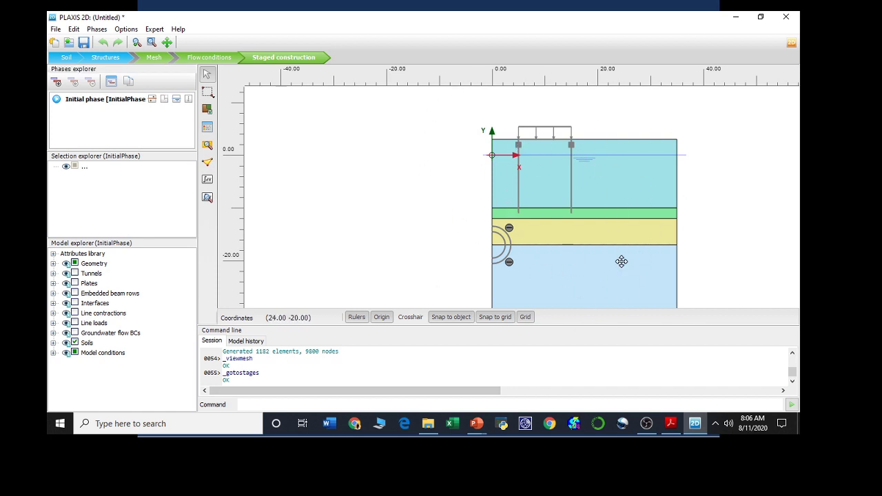
- Add a new calculation phase following the initial phase
{"action": "left_click_drag", "start_coordinate": [622, 258], "coordinate": [537, 235]}
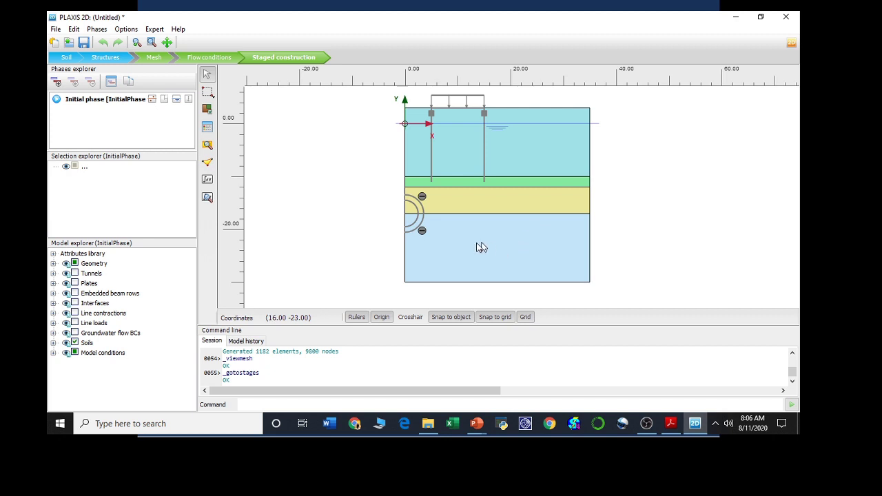
{"action": "left_click", "coordinate": [58, 83]}
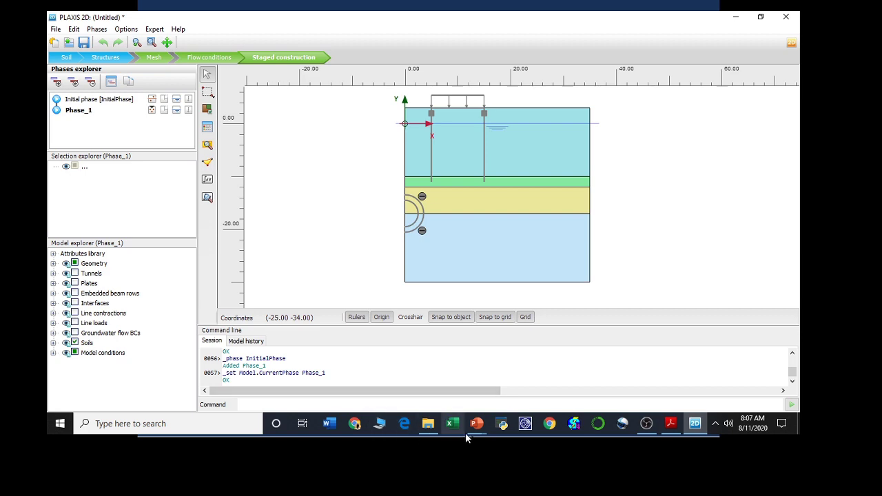
{"action": "mouse_move", "coordinate": [484, 429]}
{"action": "left_click", "coordinate": [522, 386]}
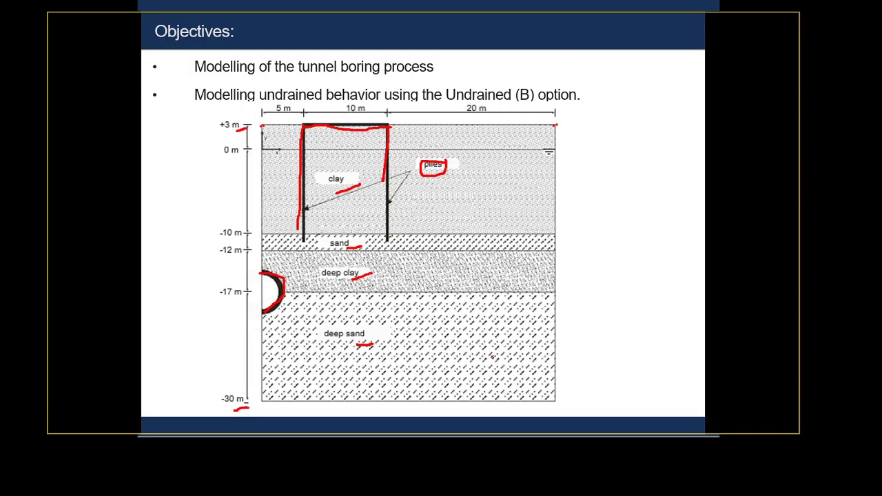
{"action": "key", "text": "Right"}
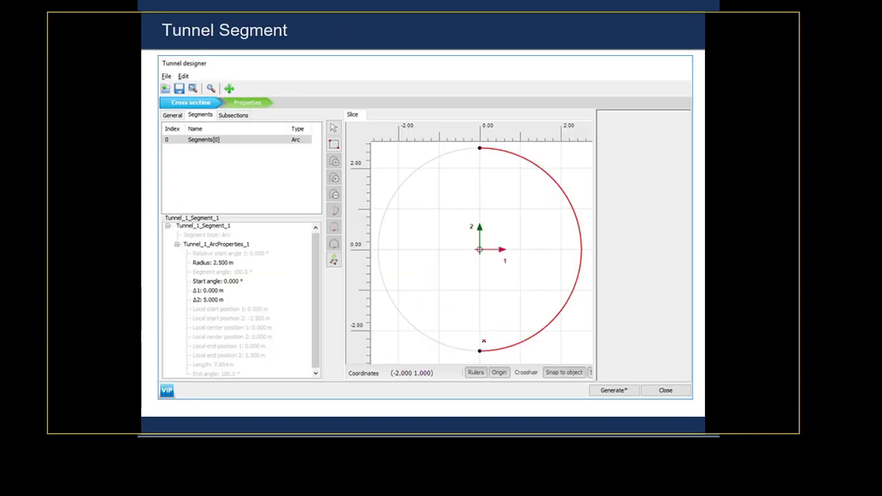
{"action": "key", "text": "Right"}
{"action": "key", "text": "Right"}
{"action": "key", "text": "Right"}
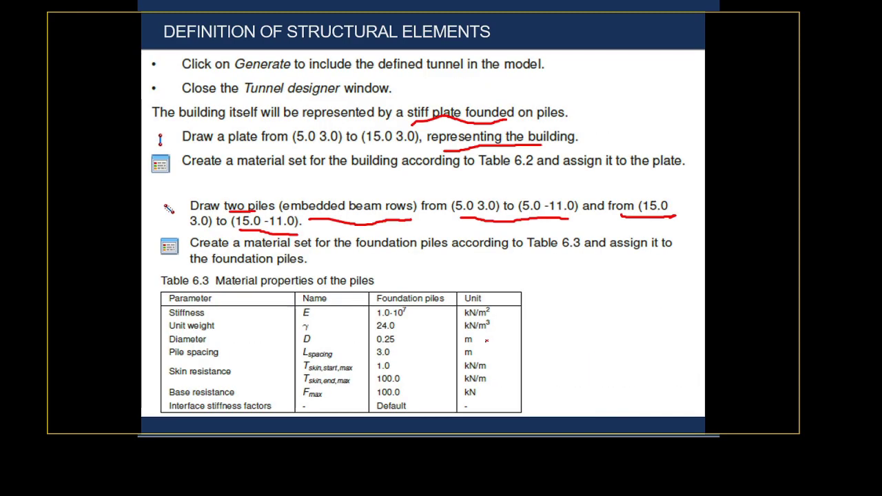
{"action": "key", "text": "Left"}
{"action": "key", "text": "Left"}
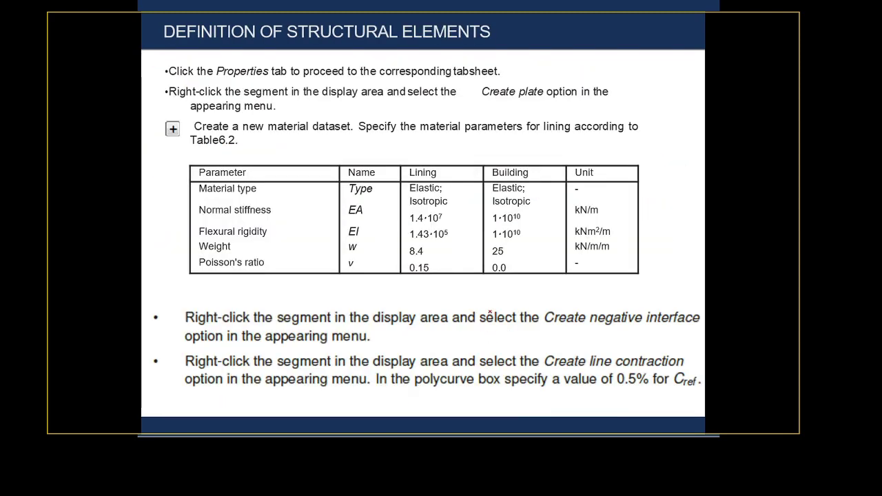
{"action": "key", "text": "Left"}
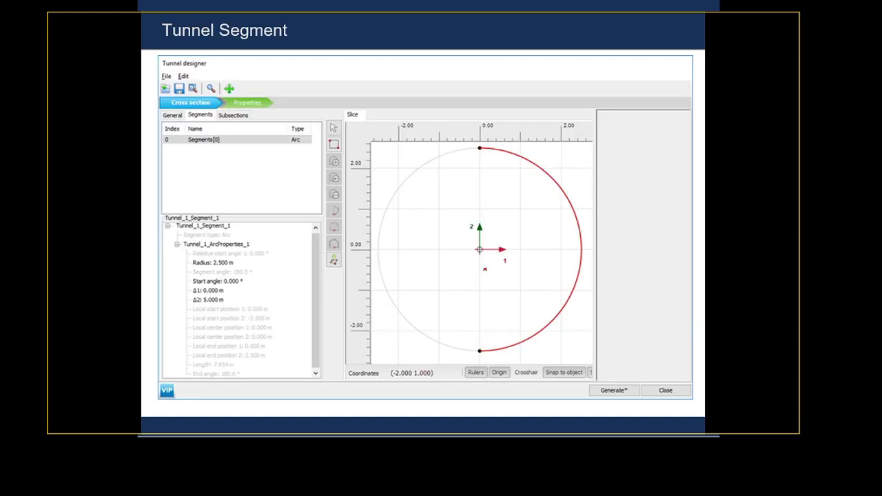
{"action": "key", "text": "Left"}
{"action": "key", "text": "Right"}
{"action": "key", "text": "Right"}
{"action": "key", "text": "Left"}
{"action": "key", "text": "Right"}
{"action": "key", "text": "Right"}
{"action": "key", "text": "Left"}
{"action": "key", "text": "Right"}
{"action": "key", "text": "Right"}
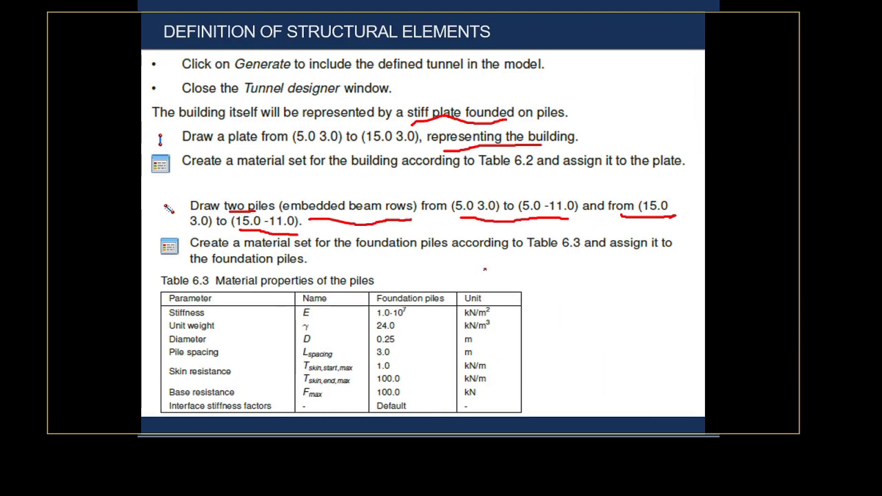
{"action": "key", "text": "Right"}
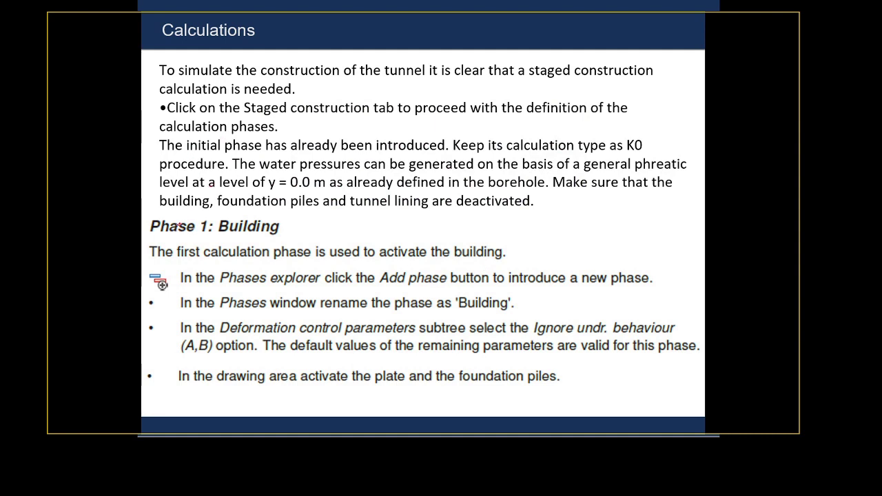
{"action": "mouse_move", "coordinate": [164, 240]}
{"action": "left_mouse_down"}
{"action": "mouse_move", "coordinate": [263, 239]}
{"action": "mouse_move", "coordinate": [319, 264]}
{"action": "left_mouse_up"}
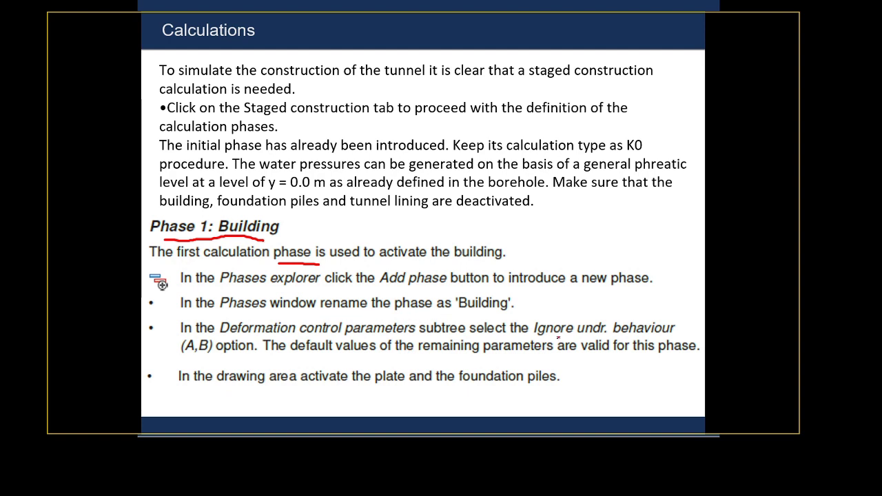
{"action": "left_click_drag", "start_coordinate": [555, 338], "coordinate": [643, 336]}
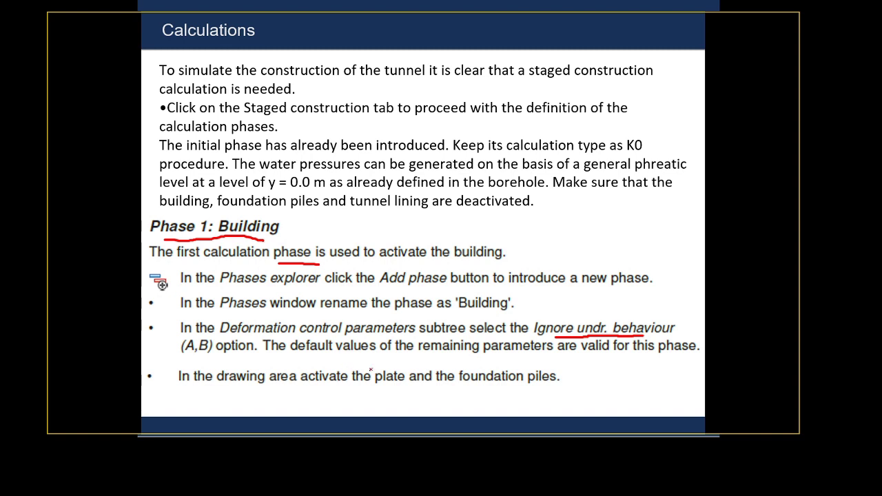
{"action": "left_click_drag", "start_coordinate": [377, 386], "coordinate": [544, 390]}
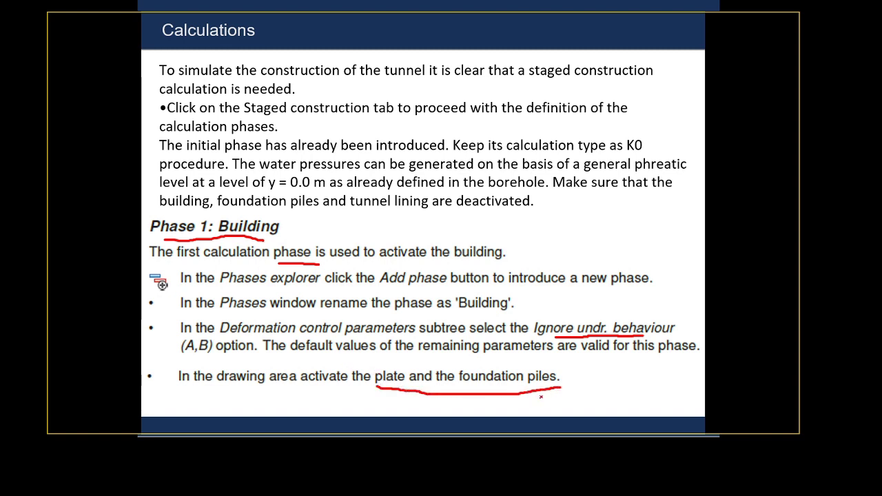
- Review the slide instructions for Phase 2 (Tunnel) and Phase 3 (Contraction), and switch back to PLAXIS 2D
{"action": "key", "text": "Right"}
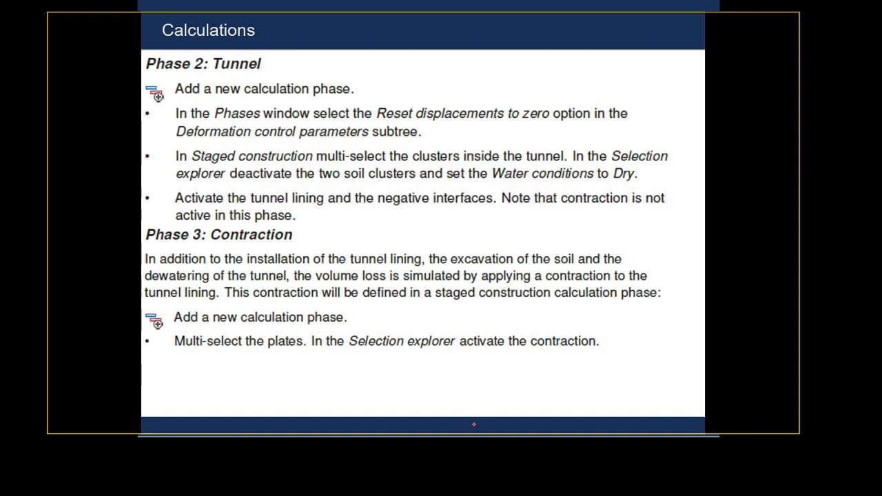
{"action": "key", "text": "super"}
{"action": "mouse_move", "coordinate": [474, 424]}
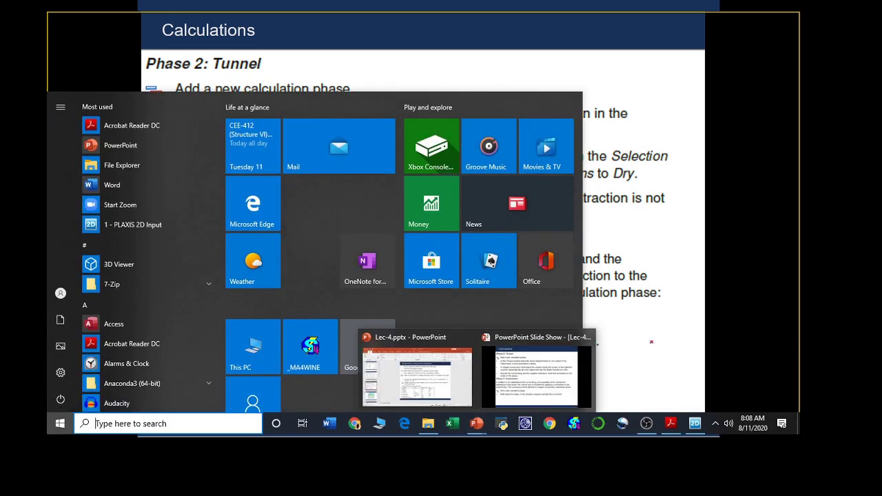
{"action": "left_click", "coordinate": [536, 376]}
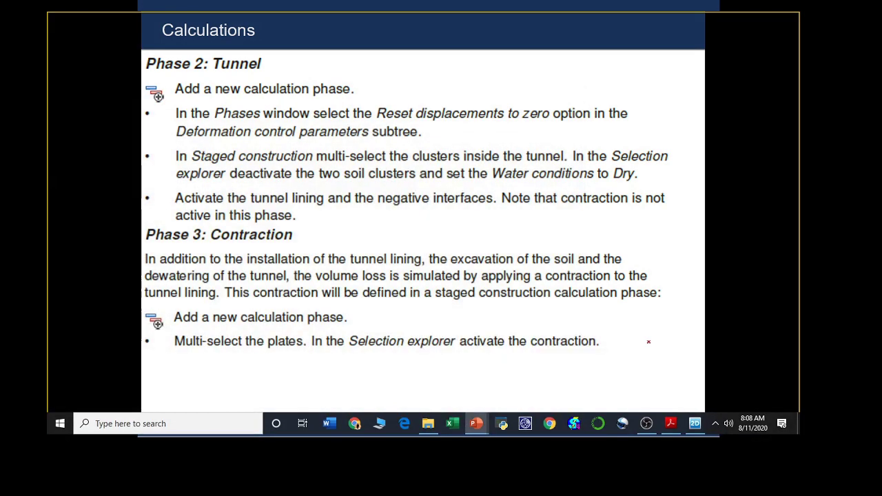
{"action": "left_click", "coordinate": [701, 426]}
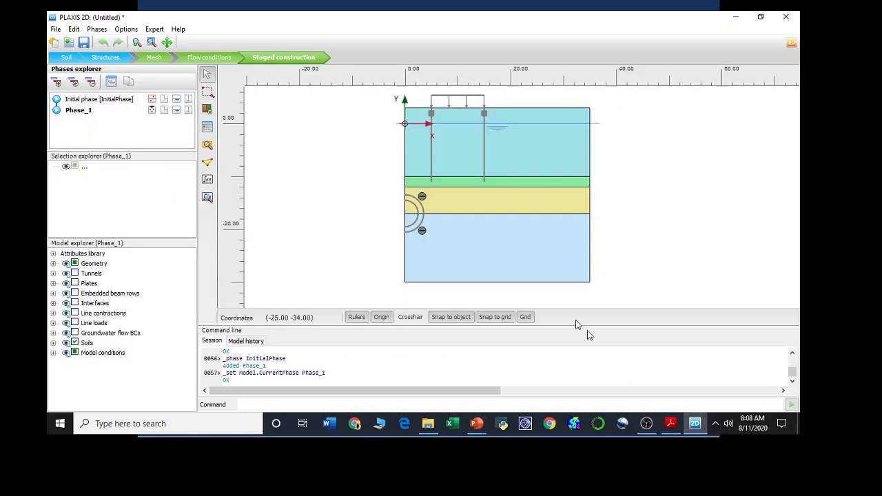
- Enable Ignore undr. behaviour (A,B) in the deformation control parameters of Phase_1, keeping the remaining parameters at their defaults
{"action": "double_click", "coordinate": [85, 111]}
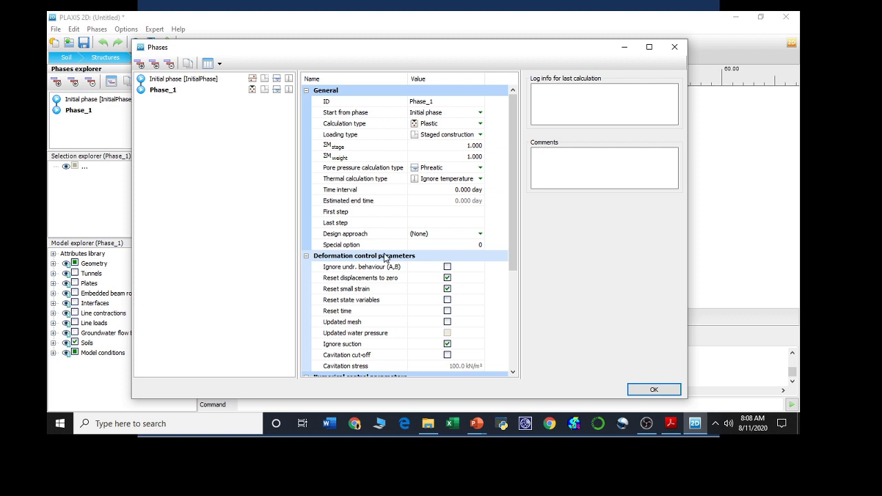
{"action": "left_click", "coordinate": [447, 267]}
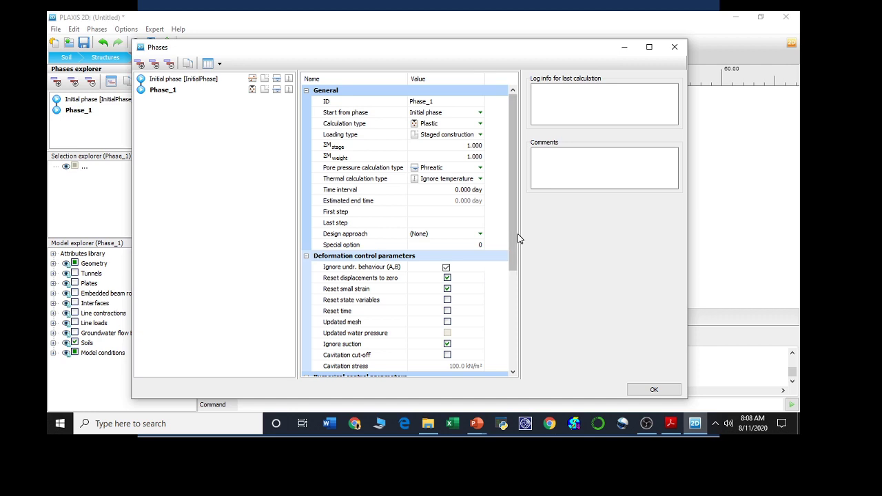
{"action": "left_click_drag", "start_coordinate": [514, 243], "coordinate": [511, 271]}
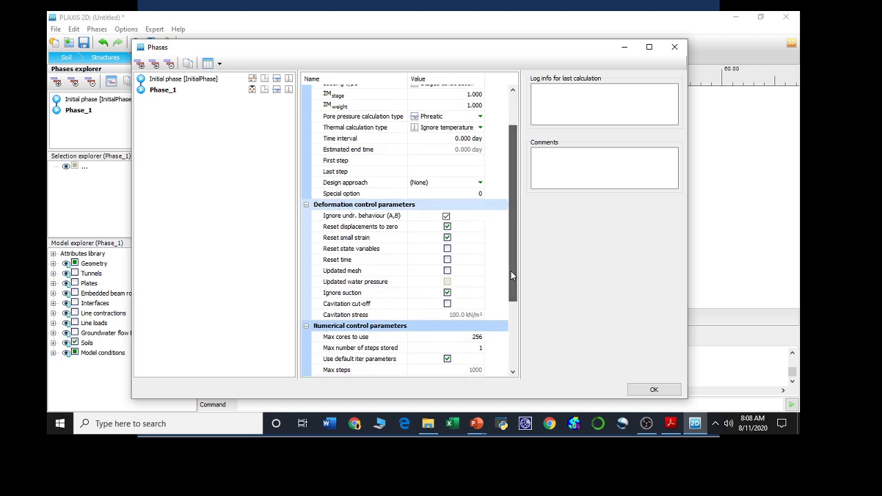
{"action": "left_click", "coordinate": [655, 390]}
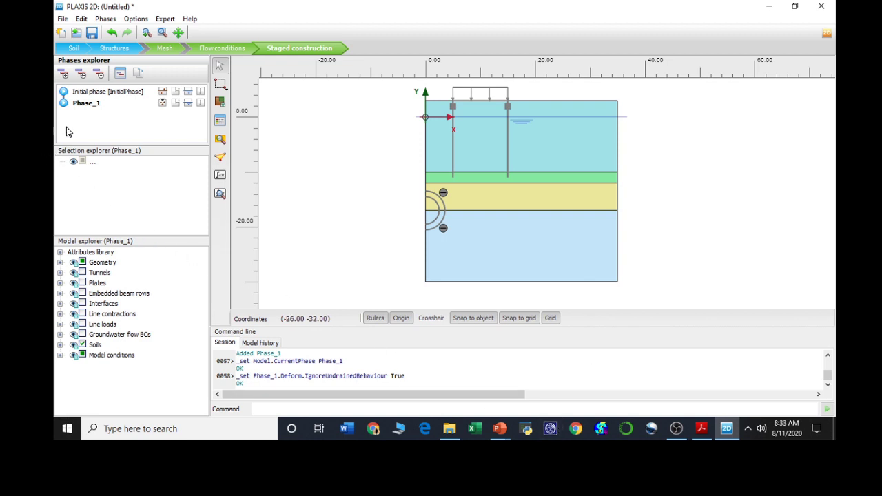
- Add a calculation phase following Phase_1 and enable Reset displacements to zero in its deformation control parameters
{"action": "left_click", "coordinate": [62, 74]}
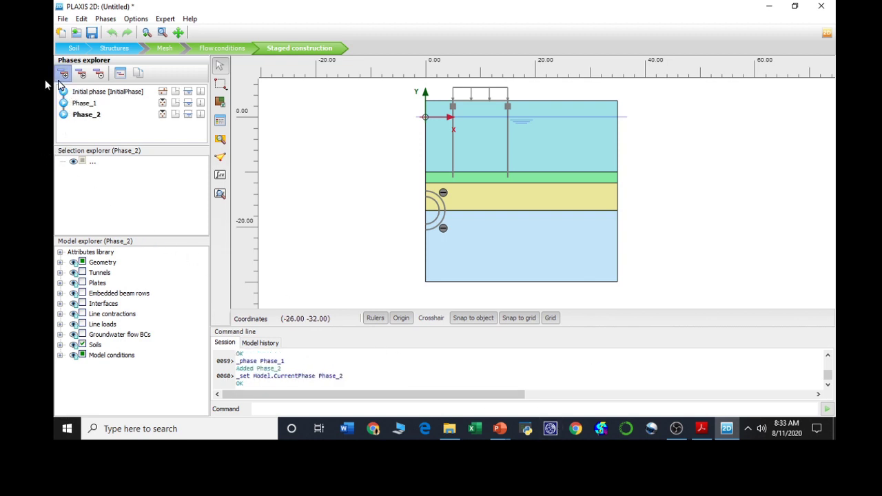
{"action": "double_click", "coordinate": [90, 117]}
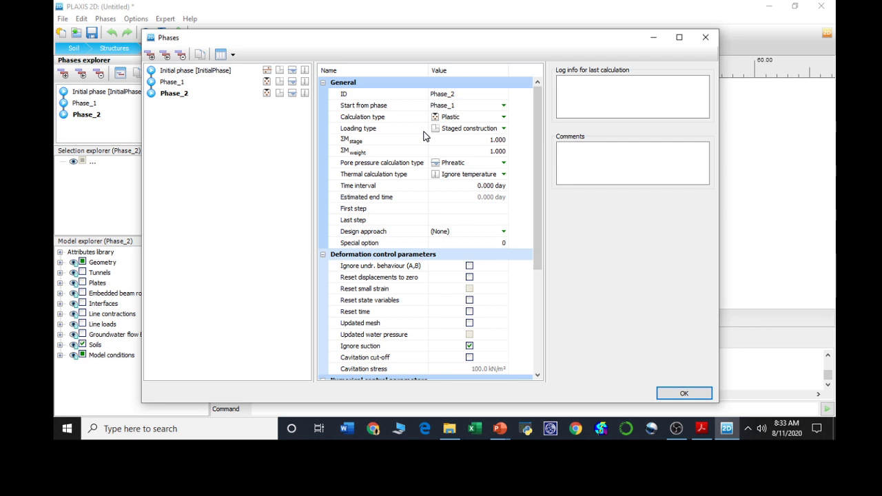
{"action": "left_click", "coordinate": [468, 278]}
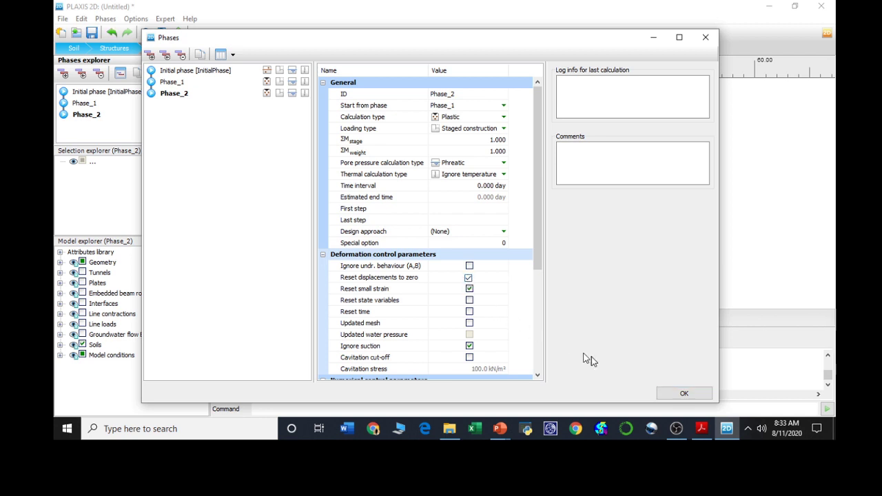
{"action": "left_click", "coordinate": [682, 393]}
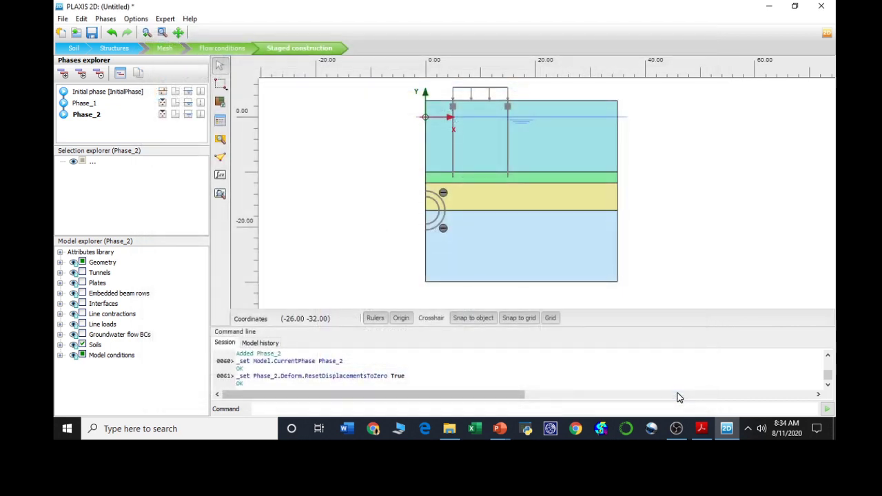
- In Phase_1, activate the building plate with its line load together with the two embedded-beam foundation piles
{"action": "left_click", "coordinate": [86, 103]}
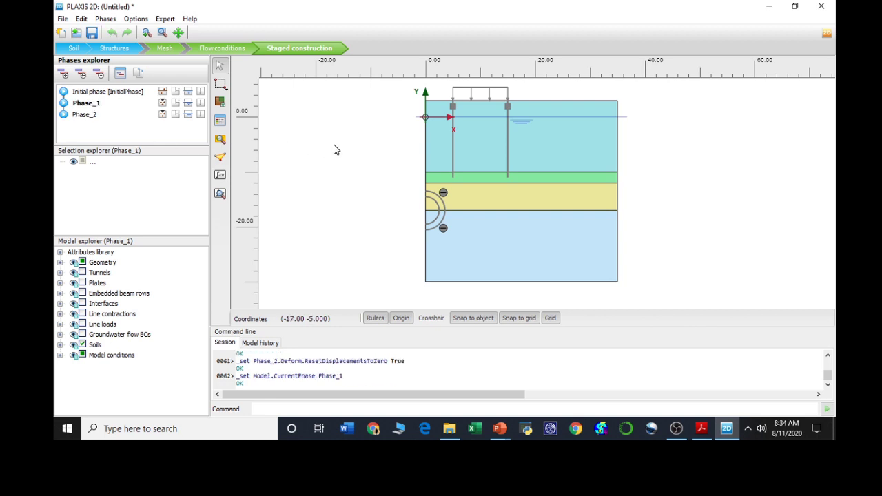
{"action": "left_click", "coordinate": [471, 93]}
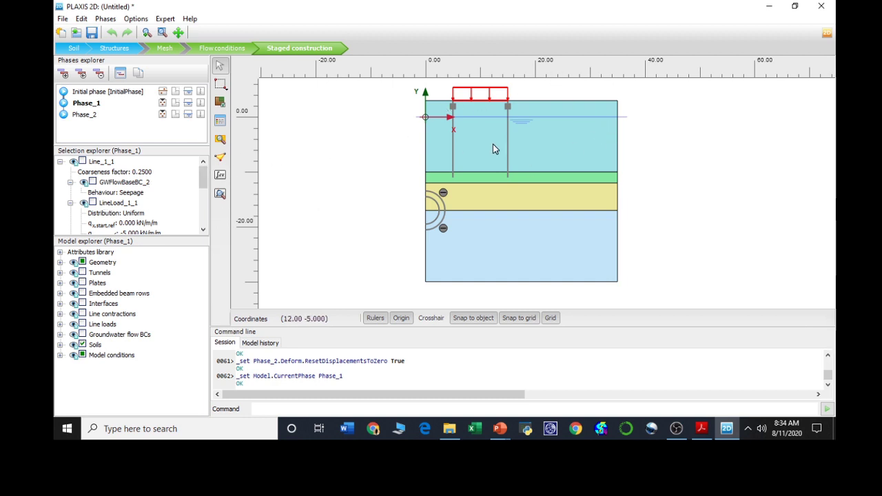
{"action": "left_click", "coordinate": [452, 142], "text": "ctrl"}
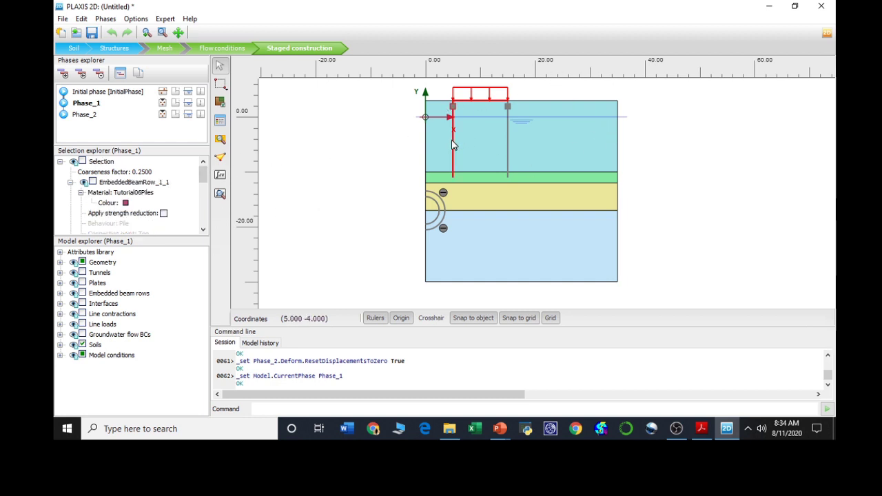
{"action": "left_click", "coordinate": [507, 142], "text": "ctrl"}
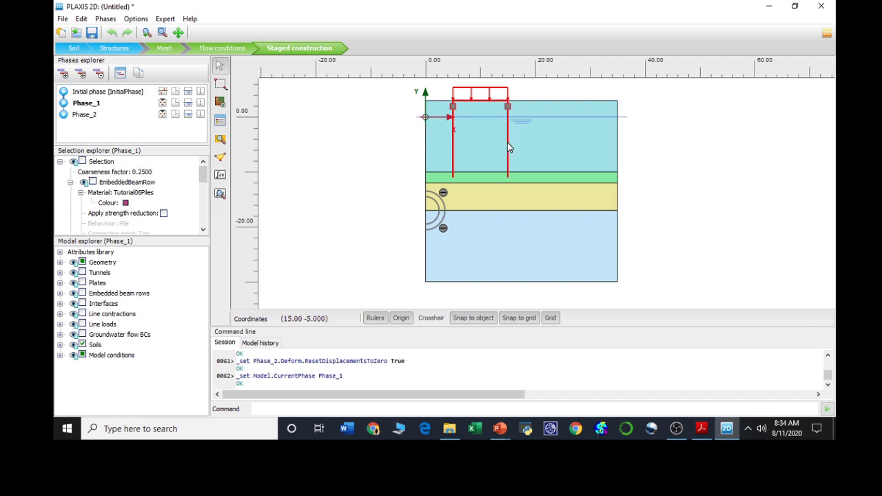
{"action": "left_click", "coordinate": [477, 105], "text": "ctrl"}
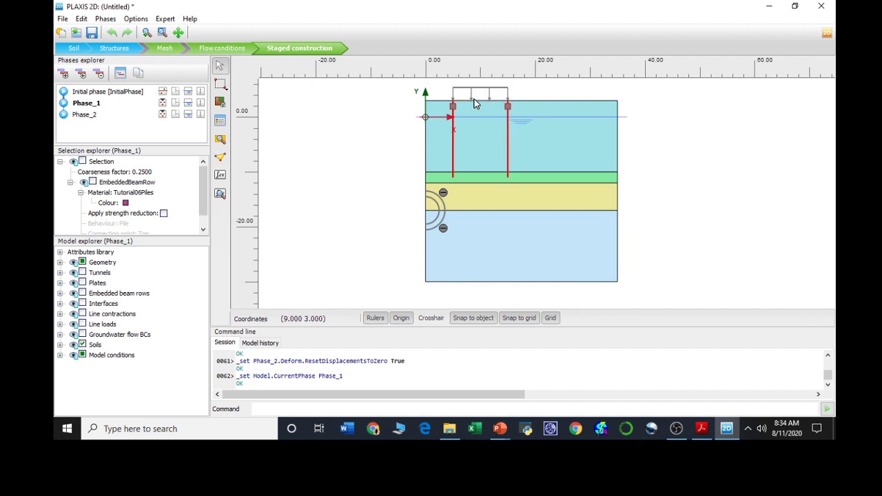
{"action": "left_click", "coordinate": [477, 102], "text": "ctrl"}
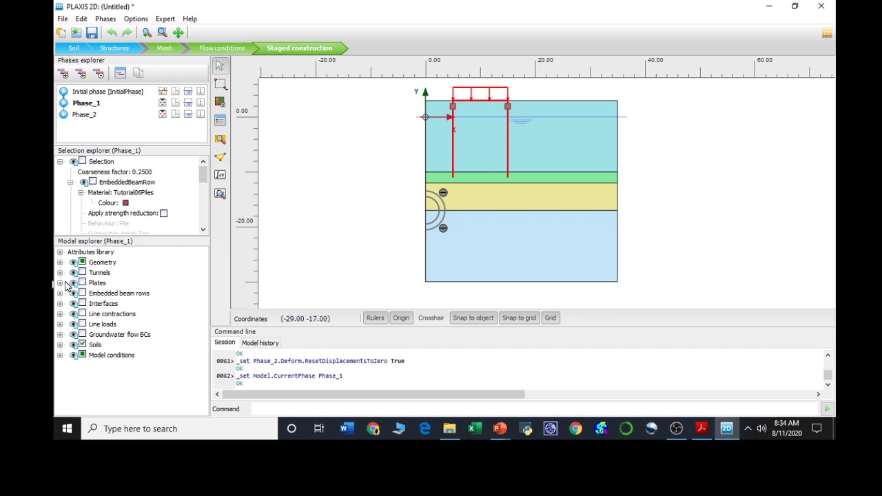
{"action": "right_click", "coordinate": [473, 102]}
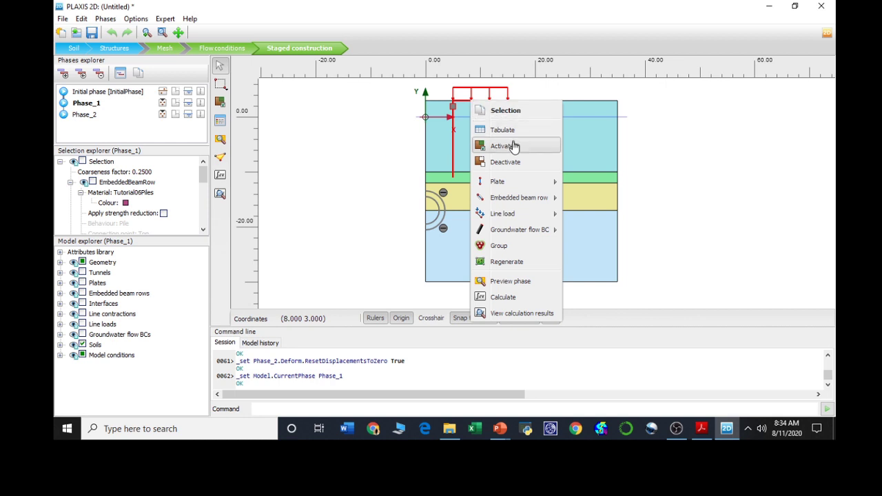
{"action": "left_click", "coordinate": [515, 147]}
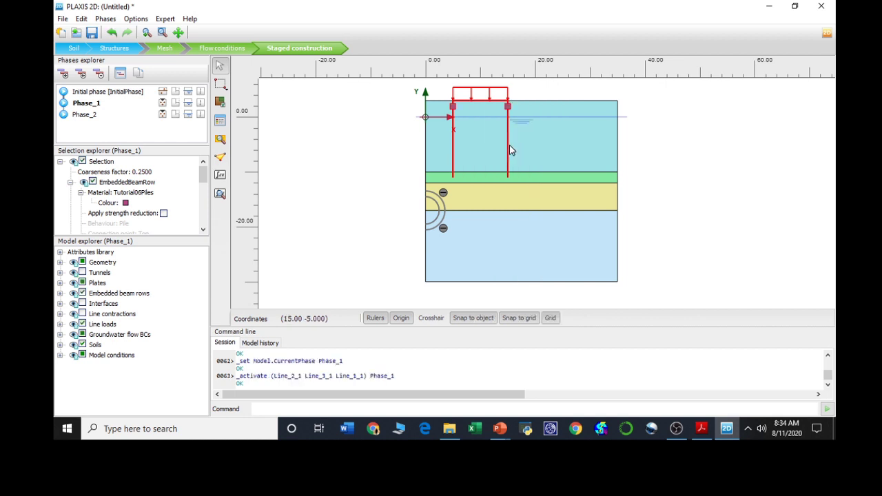
- Repeat the activation of the selected plate, line load and both piles in Phase_1
{"action": "right_click", "coordinate": [509, 105]}
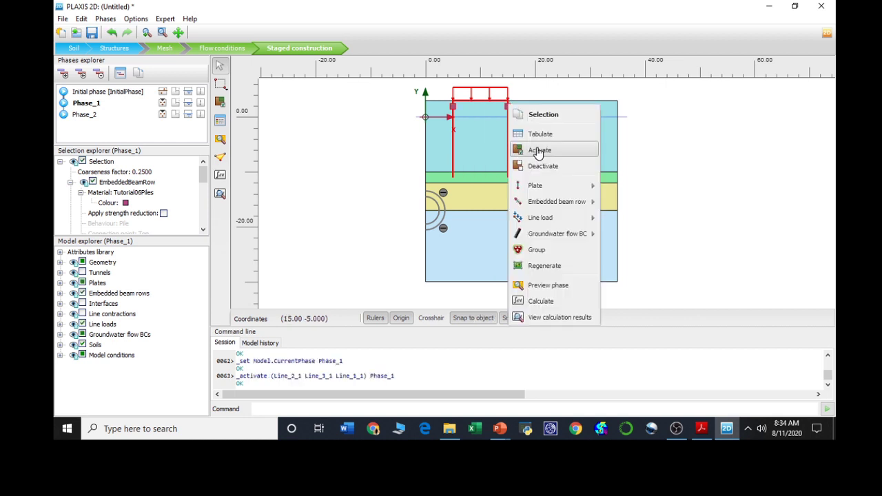
{"action": "left_click", "coordinate": [539, 150]}
{"action": "right_click", "coordinate": [454, 156]}
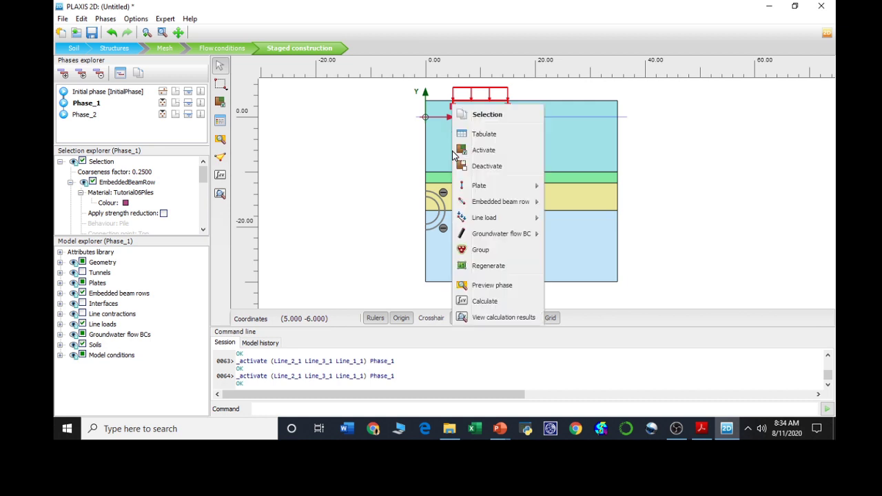
{"action": "left_click", "coordinate": [479, 150]}
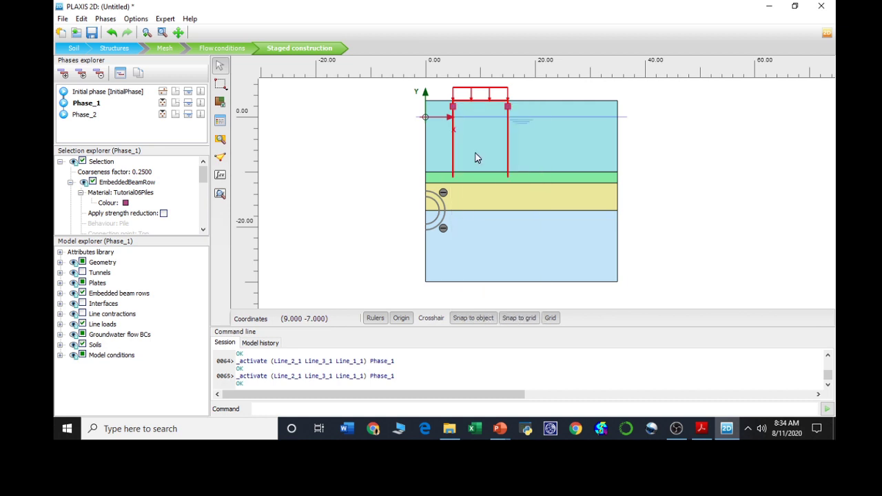
{"action": "right_click", "coordinate": [479, 92]}
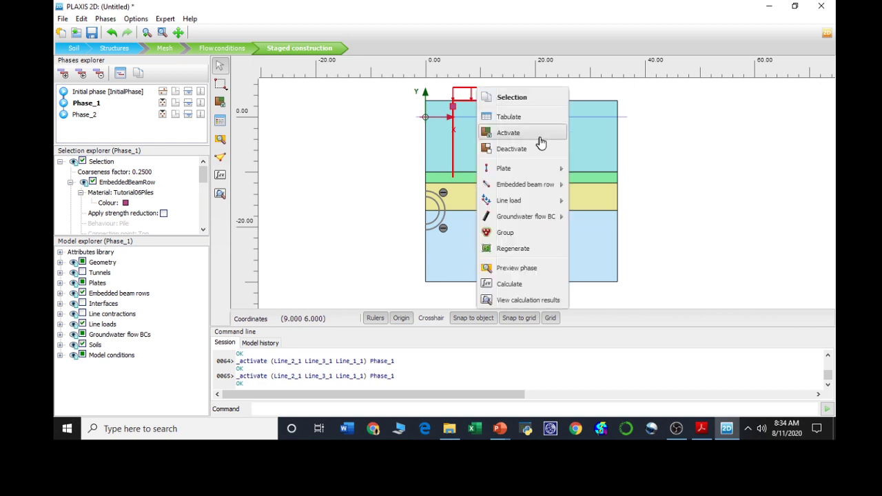
{"action": "left_click", "coordinate": [537, 139]}
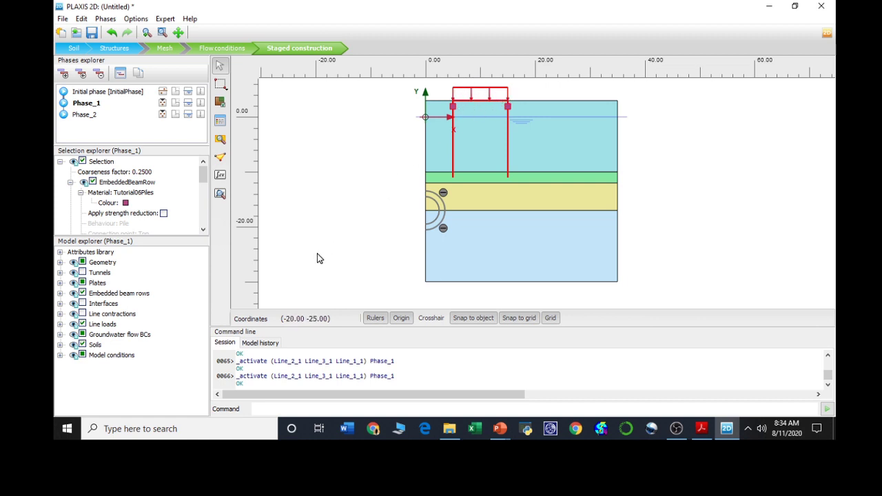
- Make Phase_2 the current phase and check its deformation control settings without changing them
{"action": "left_click", "coordinate": [96, 119]}
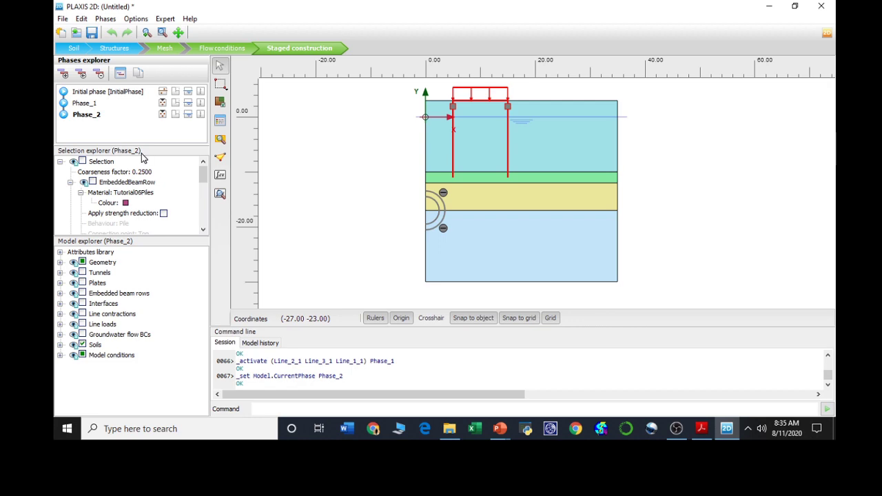
{"action": "double_click", "coordinate": [90, 115]}
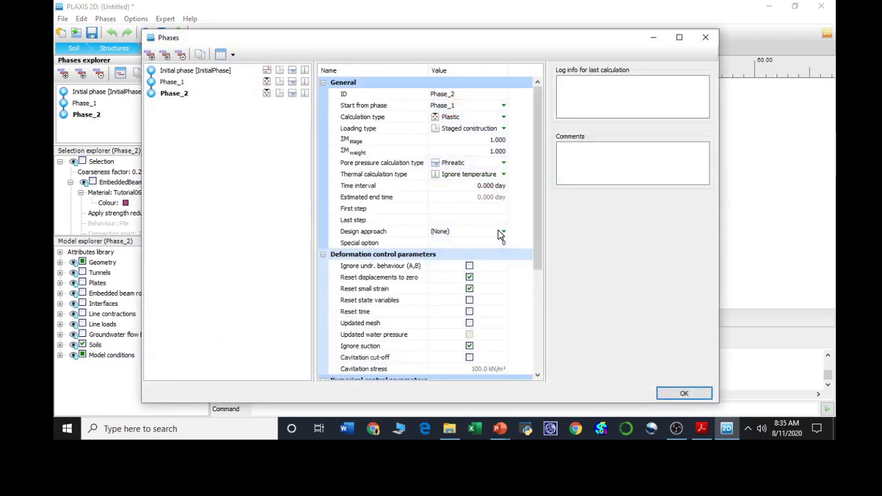
{"action": "left_click", "coordinate": [682, 393]}
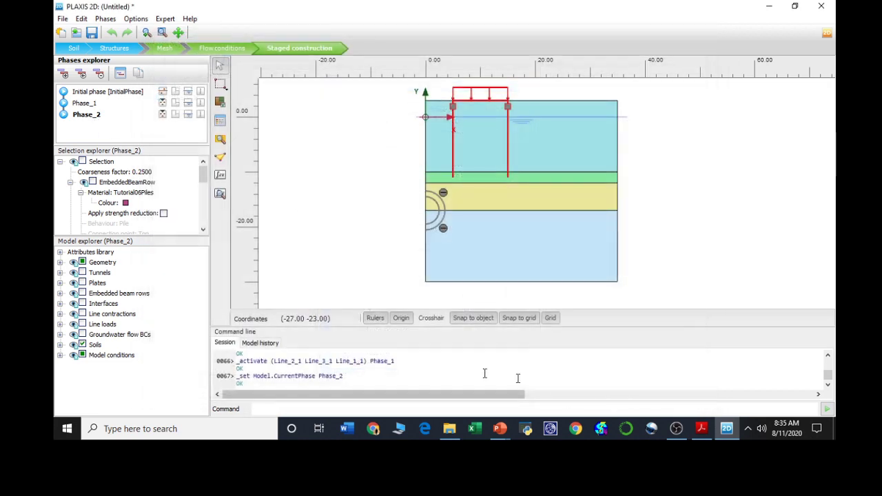
- Deactivate the upper and lower soil clusters inside the tunnel in Phase_2
{"action": "left_click", "coordinate": [433, 209], "text": "ctrl"}
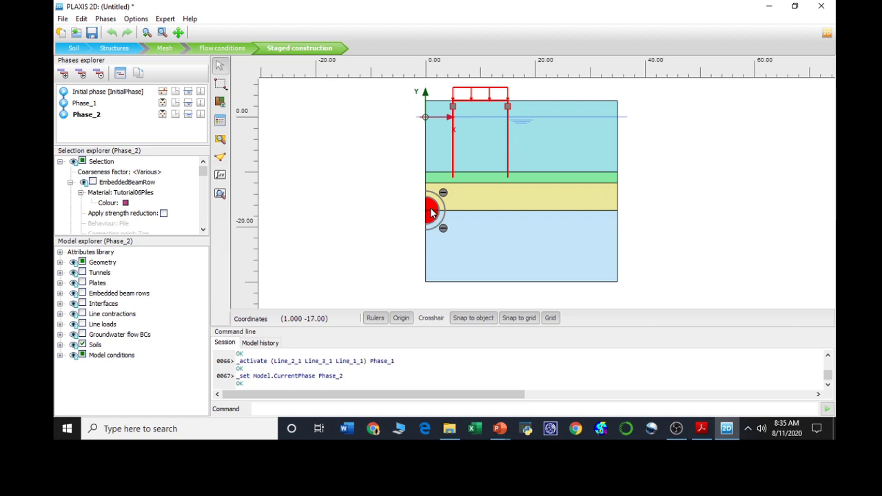
{"action": "right_click", "coordinate": [430, 213]}
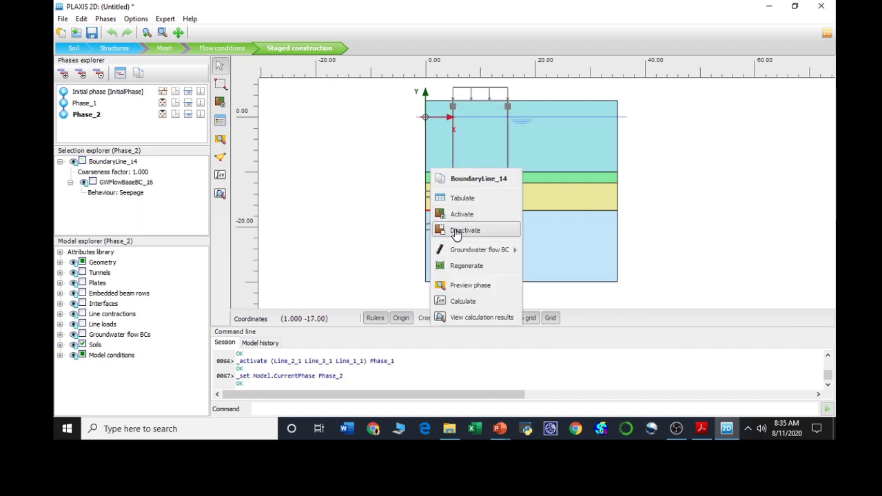
{"action": "left_click", "coordinate": [457, 231]}
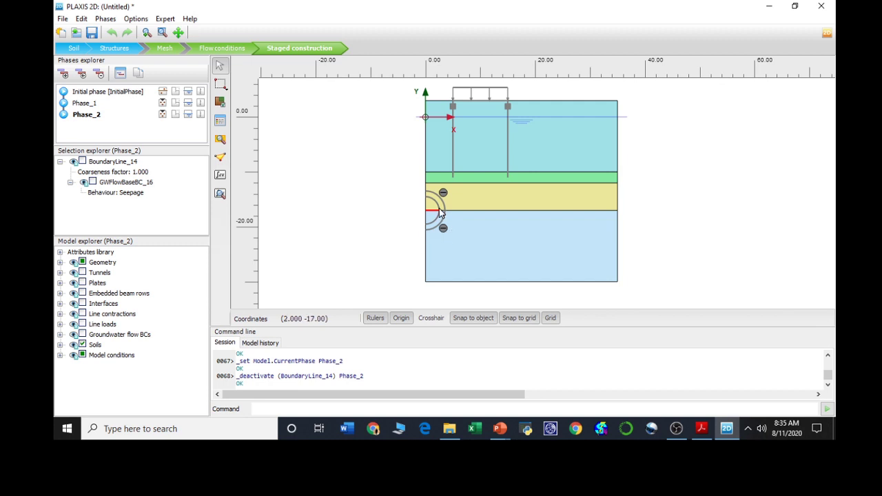
{"action": "right_click", "coordinate": [434, 208]}
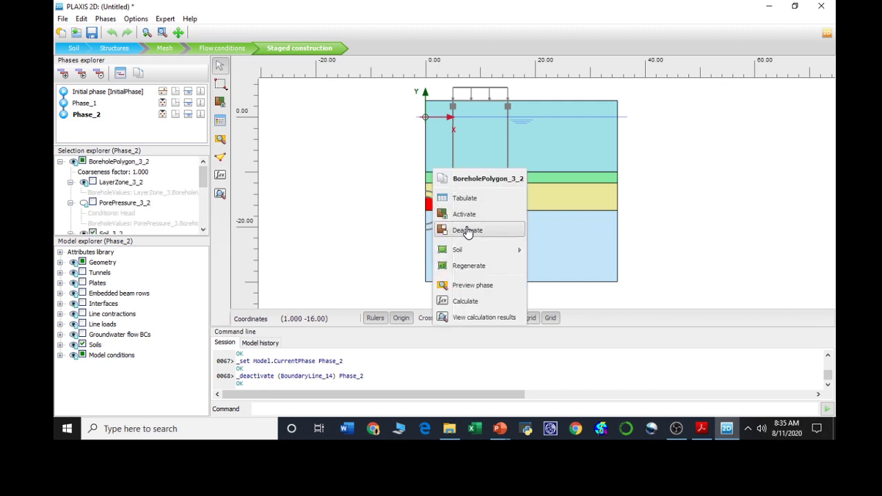
{"action": "left_click", "coordinate": [462, 231]}
{"action": "right_click", "coordinate": [428, 220]}
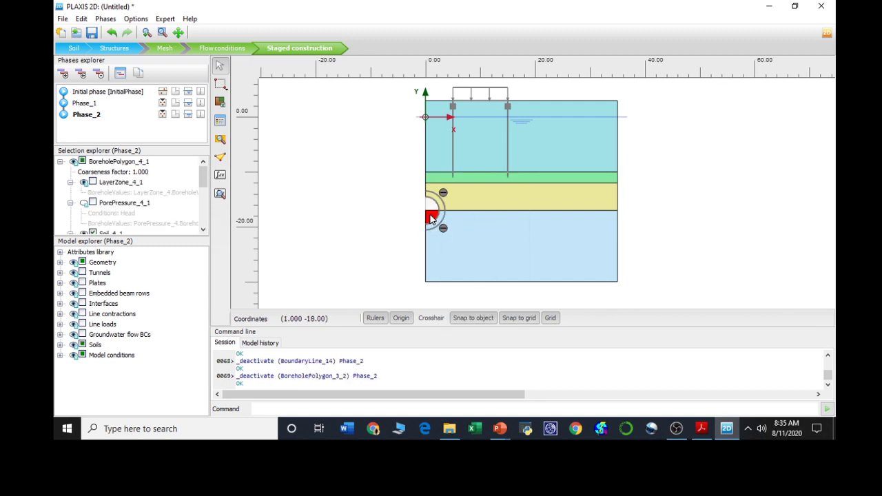
{"action": "left_click", "coordinate": [450, 230]}
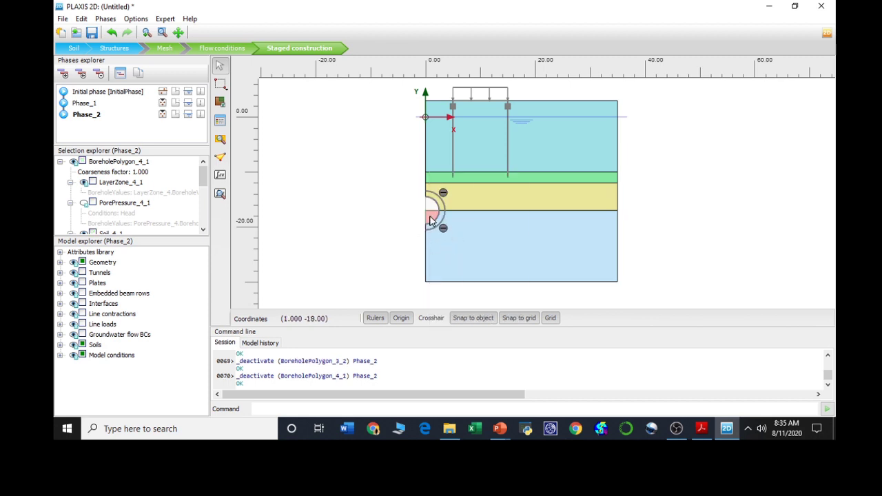
{"action": "left_click", "coordinate": [429, 218]}
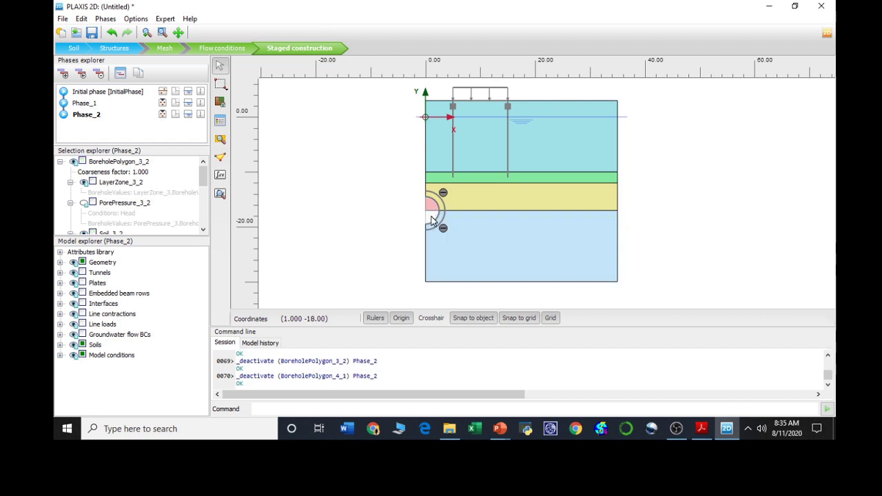
- Activate the upper and lower tunnel lining curves, Polycurve_1_1 and Polycurve_1_2, in Phase_2
{"action": "left_click", "coordinate": [472, 208]}
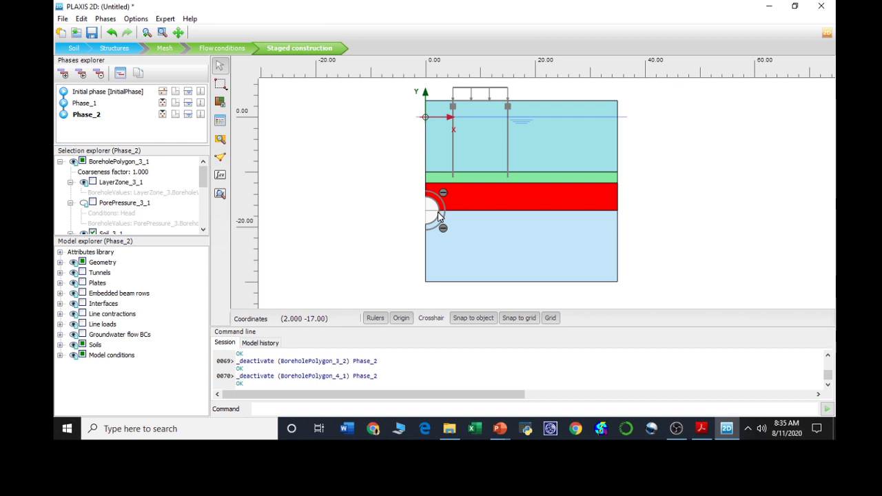
{"action": "left_click", "coordinate": [439, 216]}
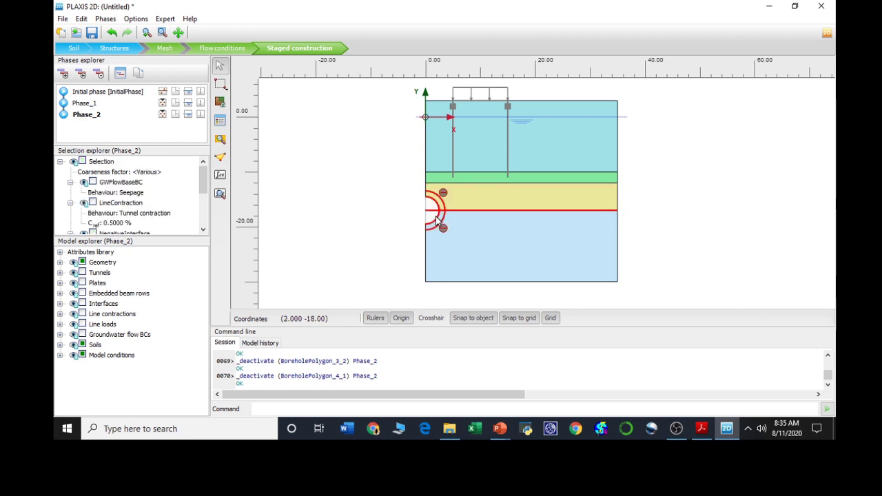
{"action": "left_click", "coordinate": [436, 218]}
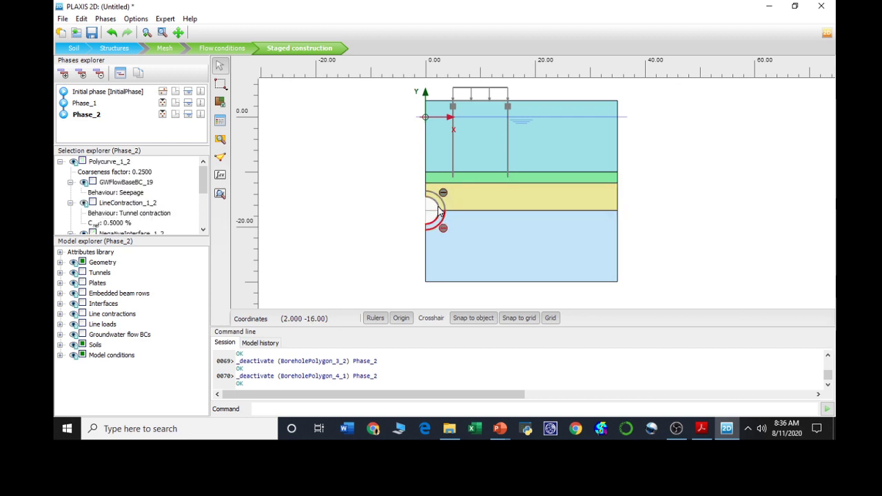
{"action": "right_click", "coordinate": [438, 210]}
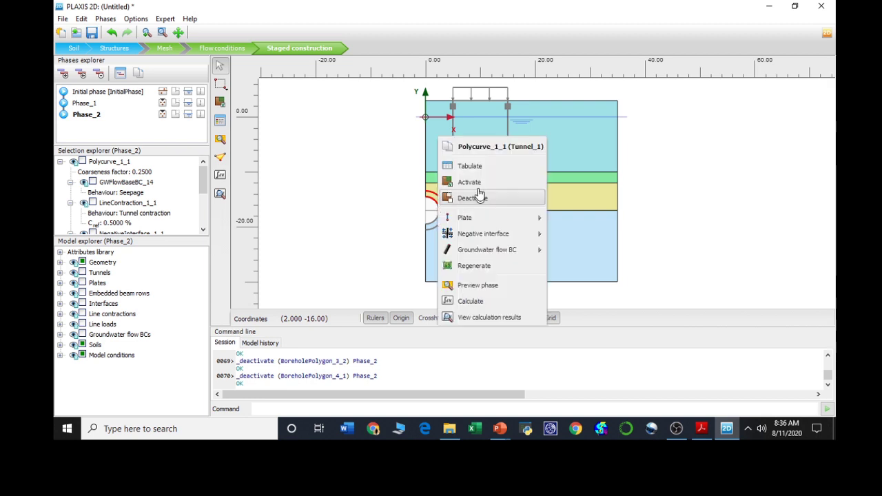
{"action": "left_click", "coordinate": [480, 184]}
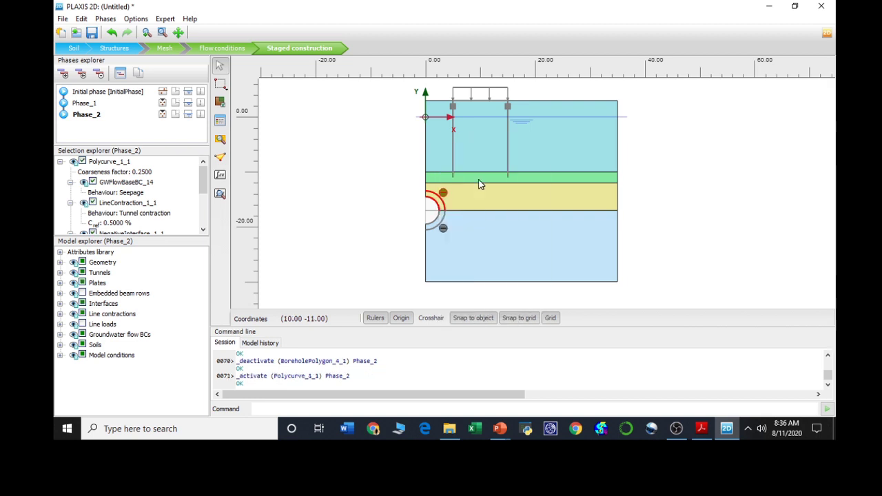
{"action": "right_click", "coordinate": [433, 225]}
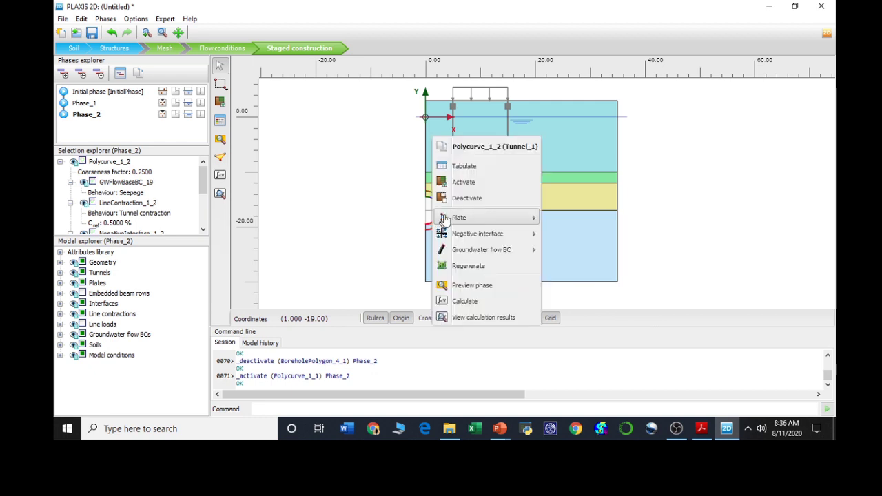
{"action": "left_click", "coordinate": [471, 183]}
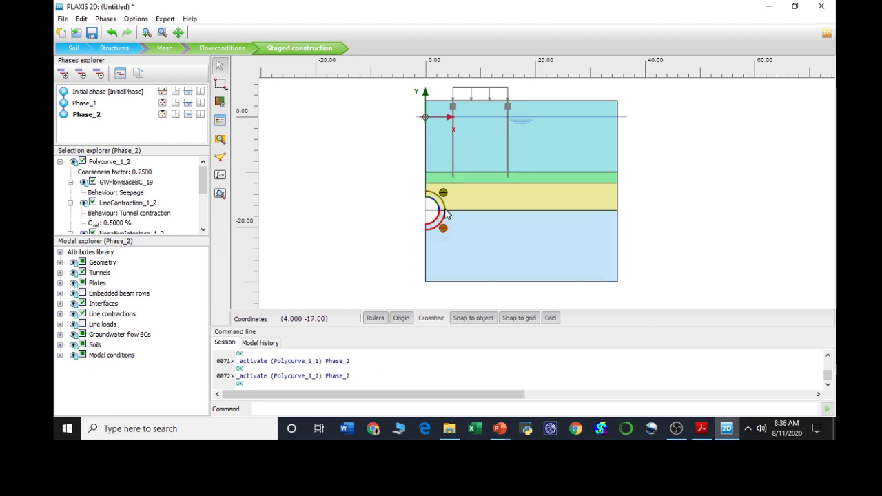
- Repeat the activation of the upper and lower tunnel lining curves in Phase_2
{"action": "left_click", "coordinate": [435, 246]}
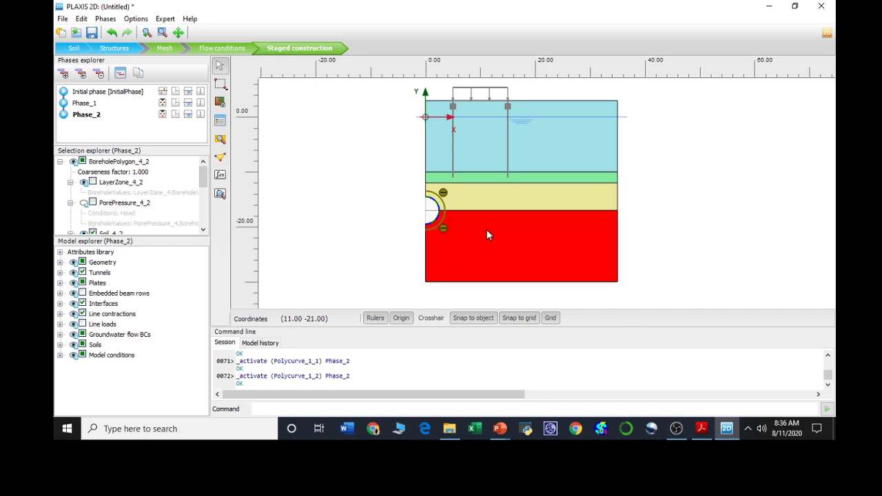
{"action": "right_click", "coordinate": [446, 195]}
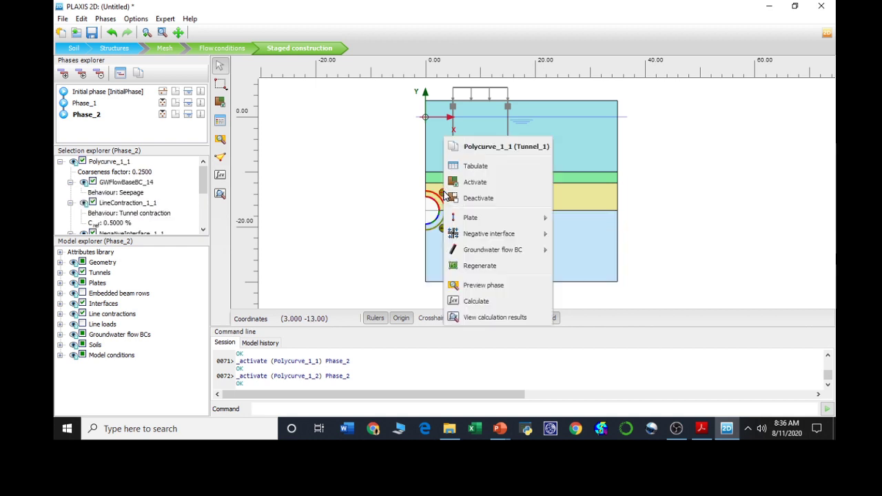
{"action": "left_click", "coordinate": [464, 182]}
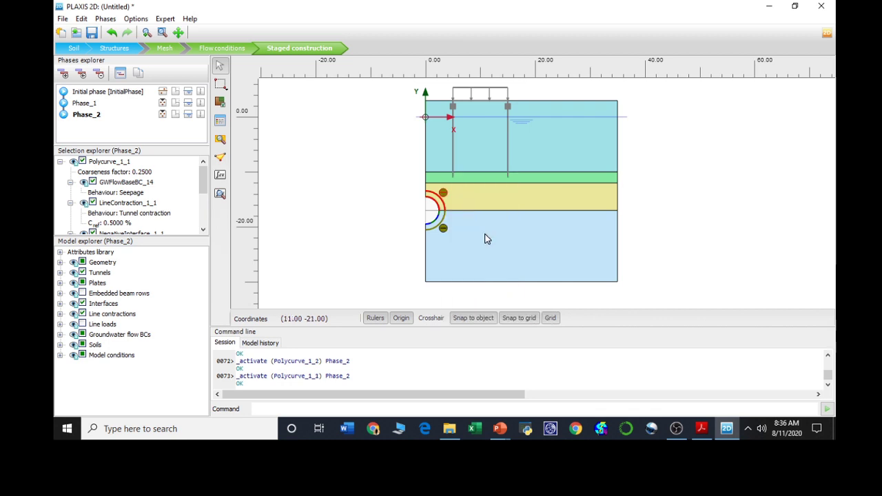
{"action": "left_click", "coordinate": [461, 229]}
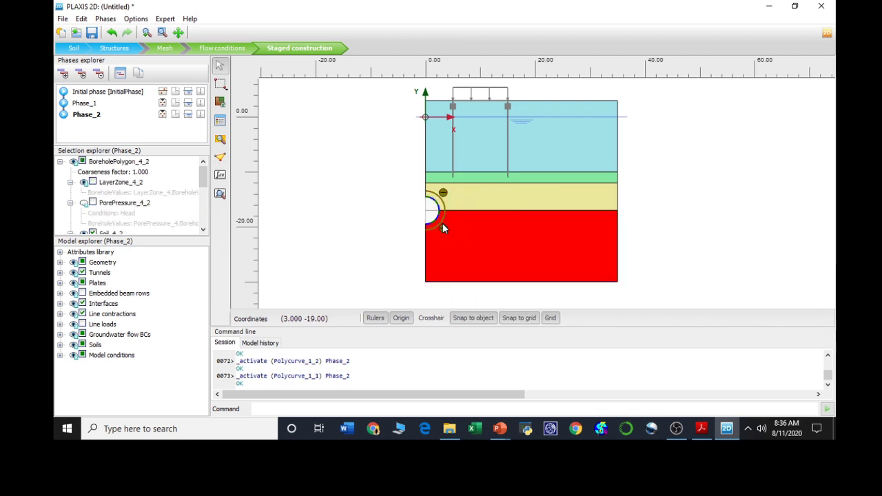
{"action": "right_click", "coordinate": [442, 224]}
{"action": "mouse_move", "coordinate": [471, 210]}
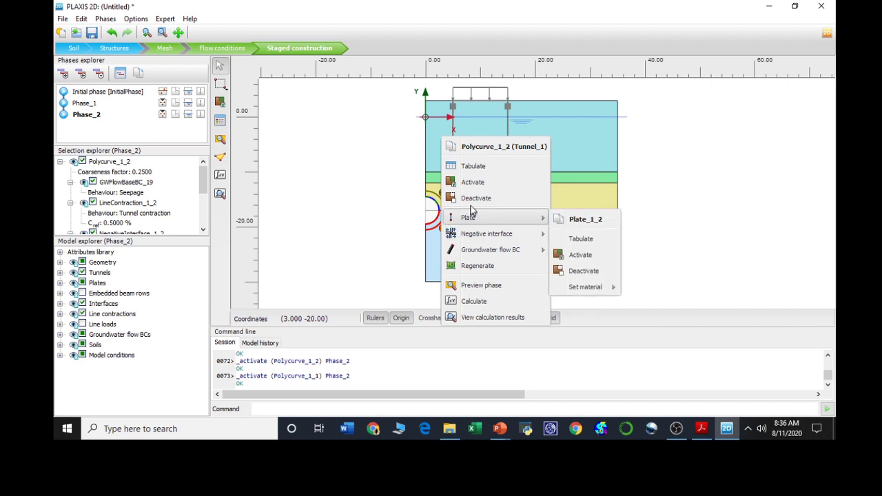
{"action": "left_click", "coordinate": [472, 182]}
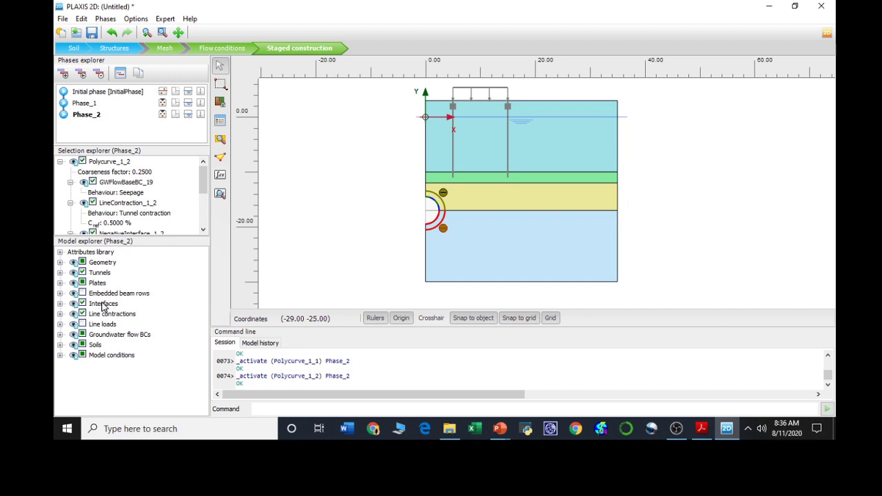
- Activate the building plate Plate_2 in Phase_2 and check the materials assigned to the building and lining plates
{"action": "left_click", "coordinate": [60, 283]}
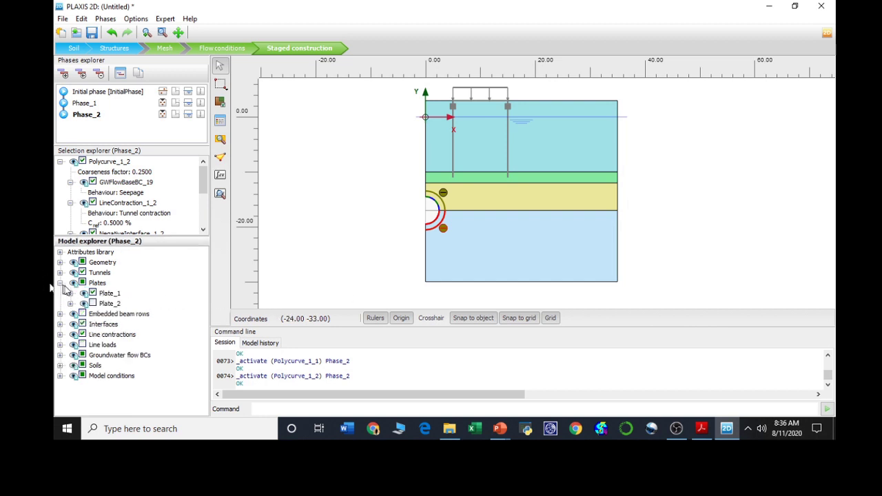
{"action": "left_click", "coordinate": [93, 304]}
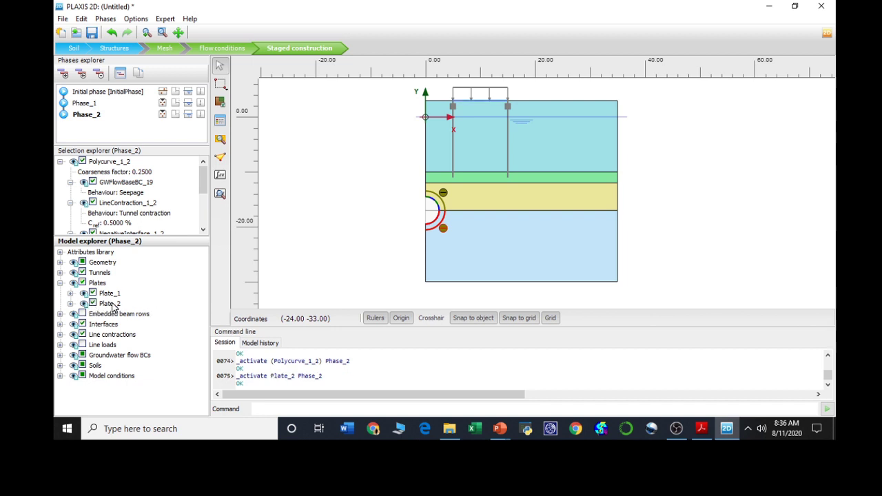
{"action": "left_click", "coordinate": [71, 304]}
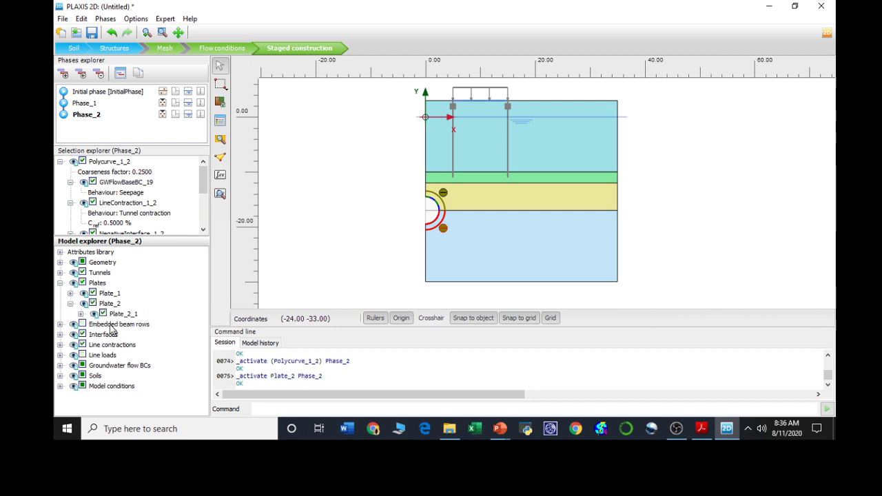
{"action": "left_click", "coordinate": [81, 315]}
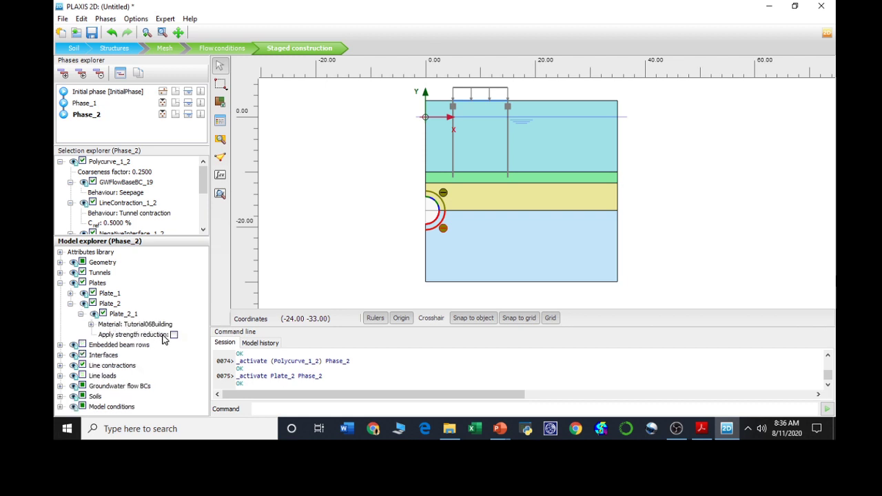
{"action": "left_click", "coordinate": [71, 293]}
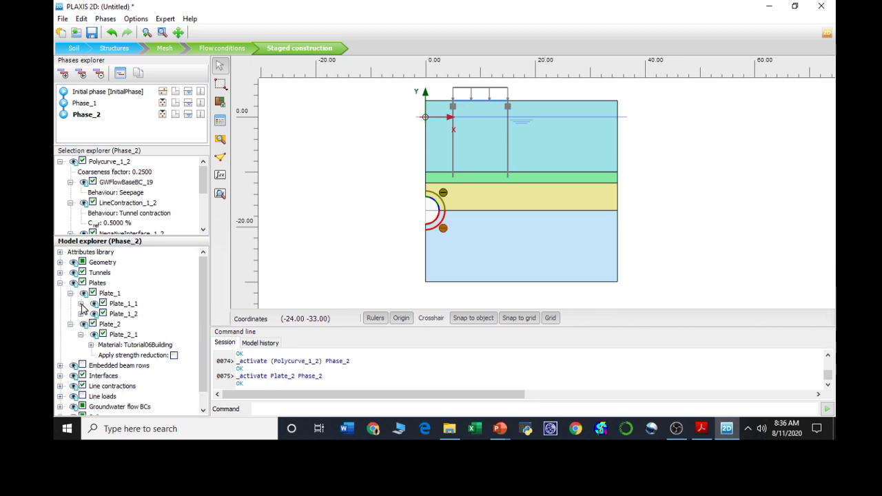
{"action": "left_click", "coordinate": [81, 303]}
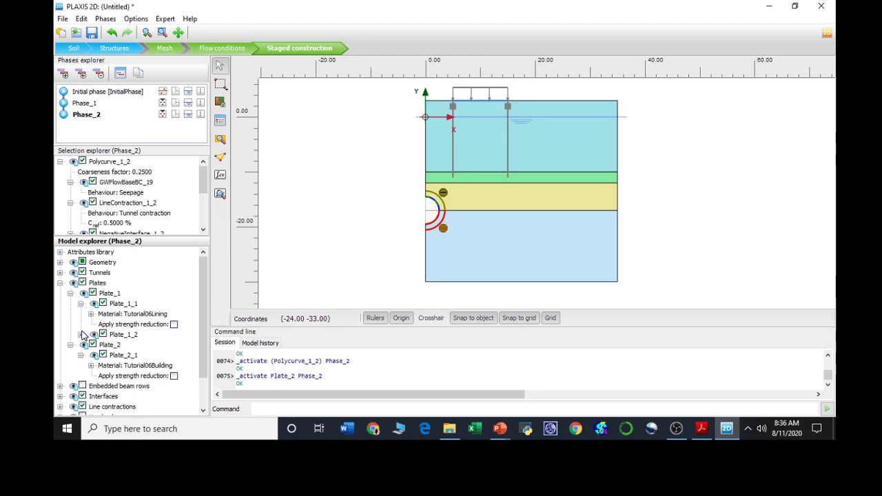
{"action": "left_click", "coordinate": [80, 334]}
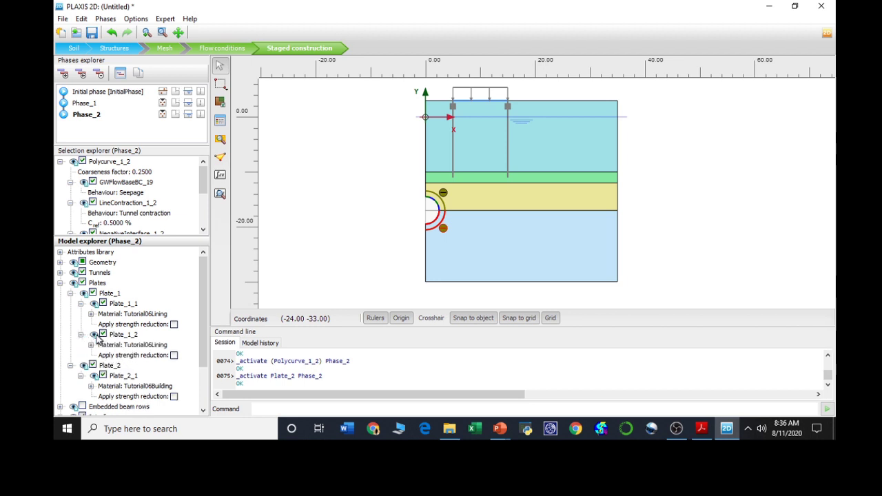
{"action": "left_click", "coordinate": [71, 293]}
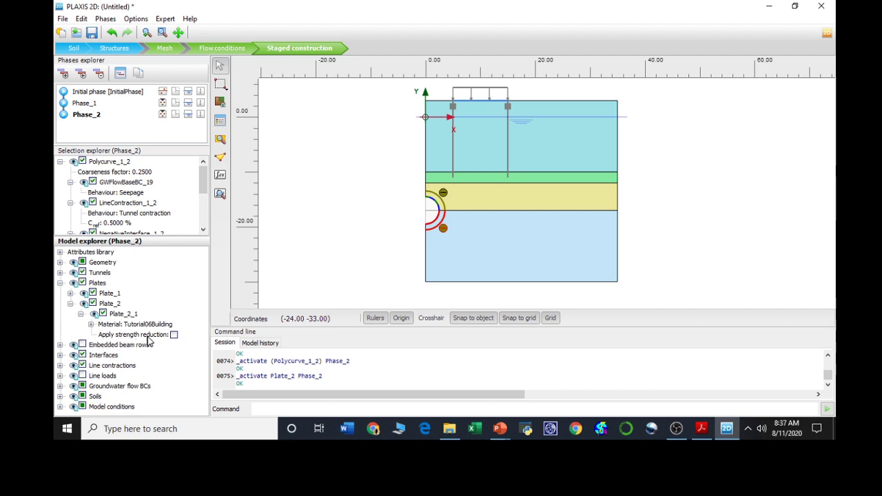
{"action": "left_click", "coordinate": [71, 304]}
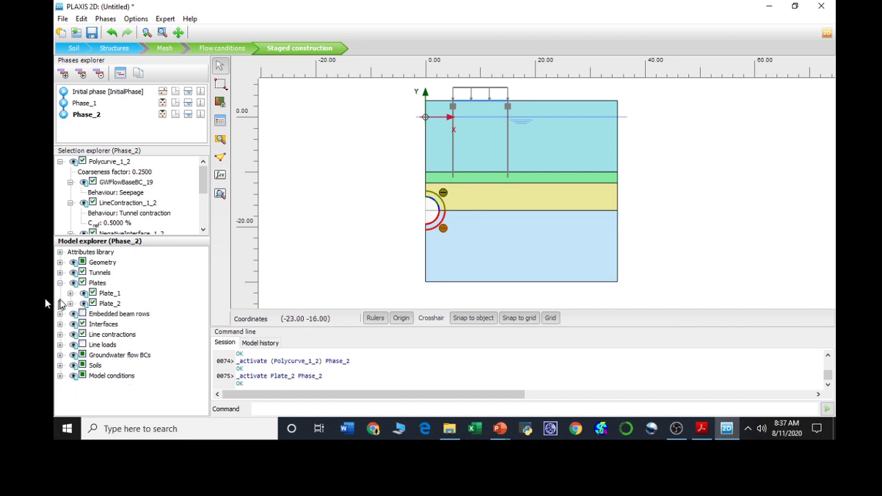
- Compare with the Phase_1 model, return to Phase_2 and activate the building line load together with the selected soil cluster
{"action": "left_click", "coordinate": [86, 104]}
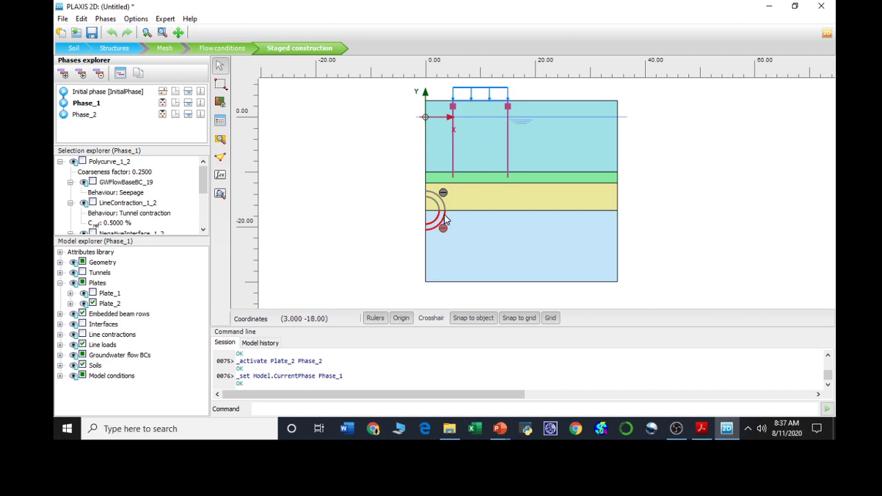
{"action": "left_click", "coordinate": [468, 222]}
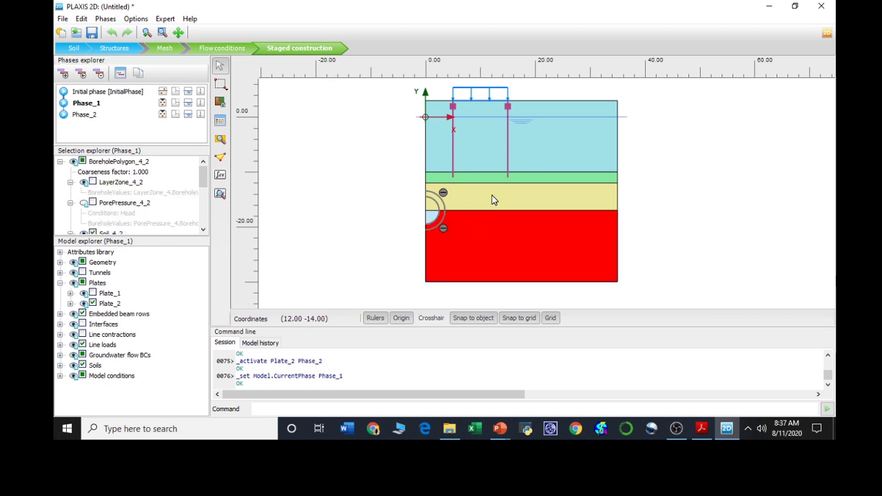
{"action": "left_click", "coordinate": [493, 200]}
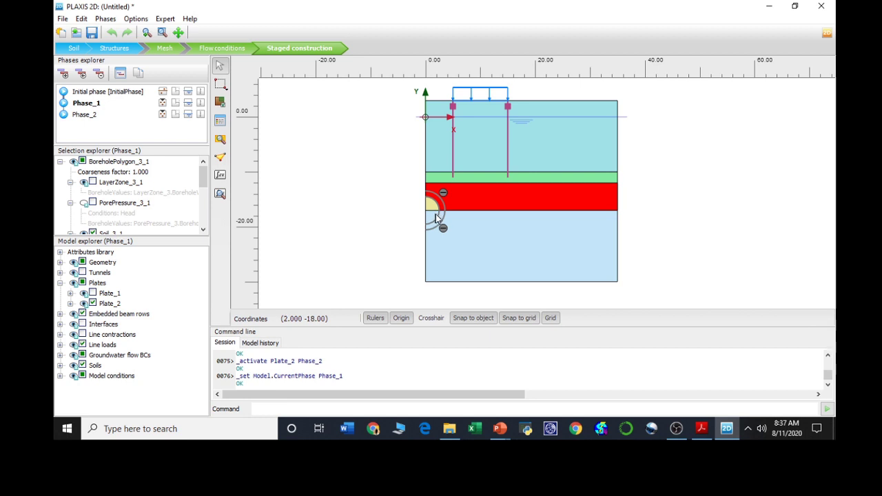
{"action": "left_click", "coordinate": [85, 116]}
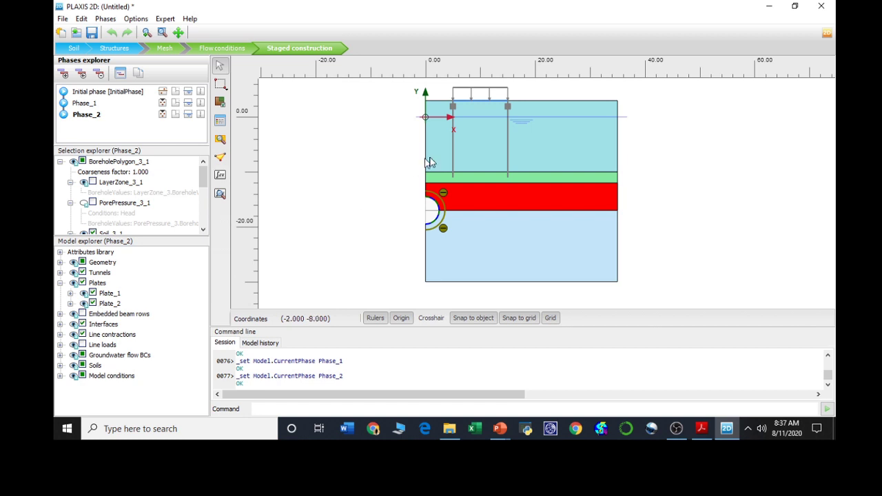
{"action": "left_click", "coordinate": [474, 91]}
{"action": "right_click", "coordinate": [476, 92]}
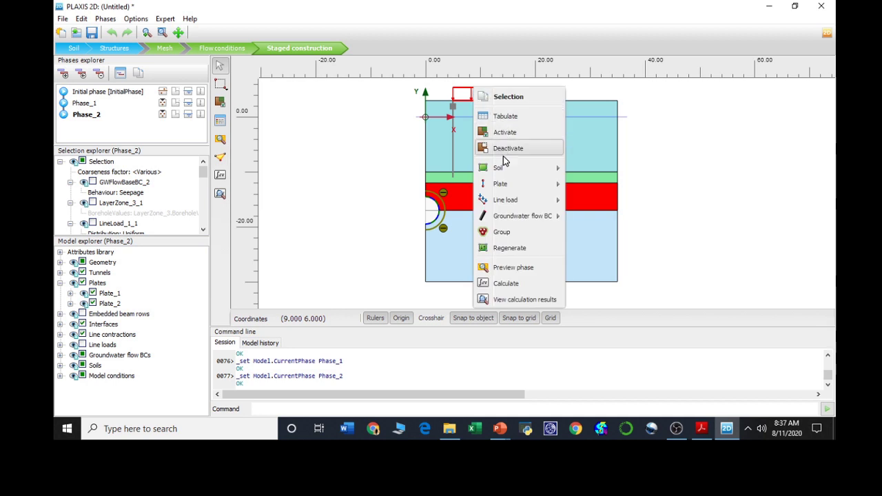
{"action": "left_click", "coordinate": [510, 133]}
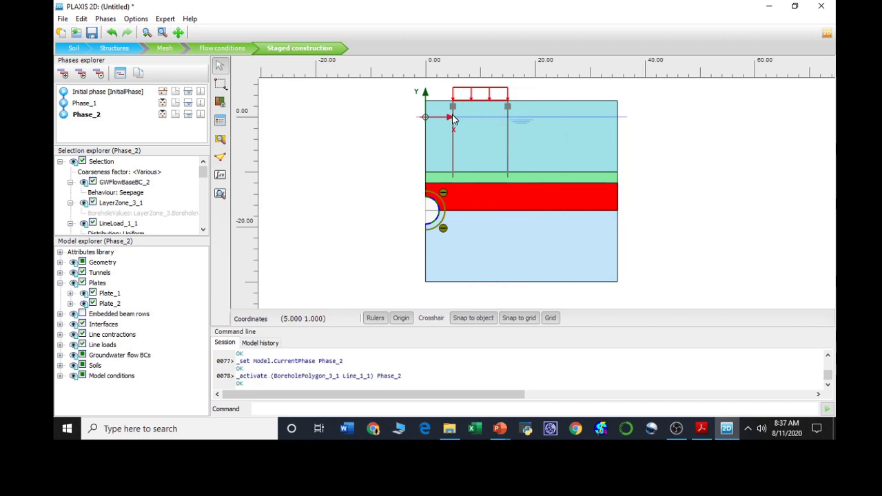
- Activate both embedded-beam foundation piles, Line_2_1 and Line_3_1, in Phase_2
{"action": "left_click", "coordinate": [454, 110]}
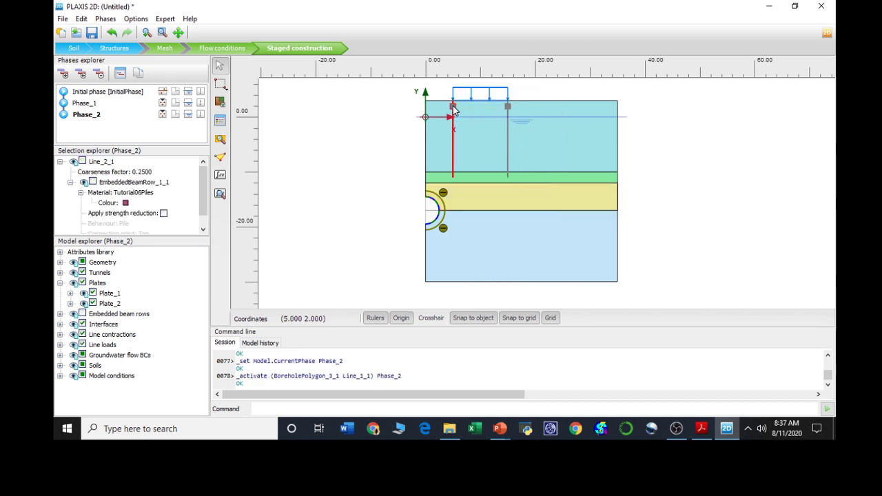
{"action": "right_click", "coordinate": [453, 108]}
{"action": "left_click", "coordinate": [497, 152]}
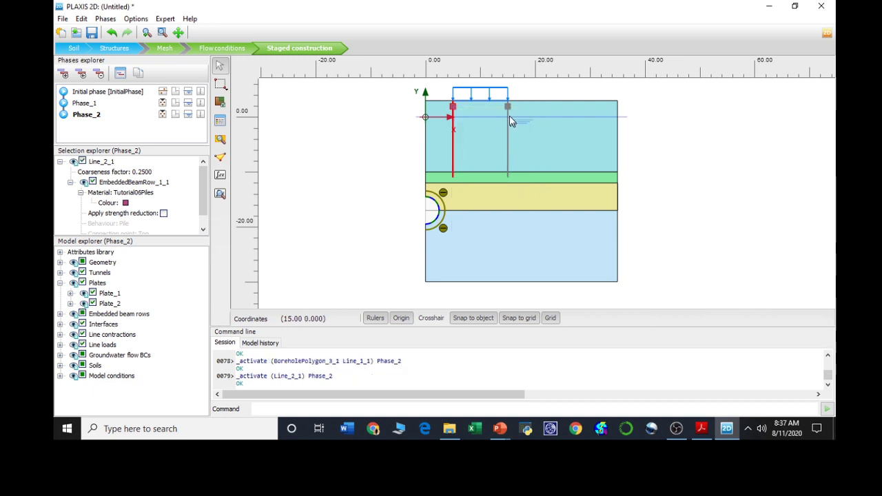
{"action": "left_click", "coordinate": [508, 108]}
{"action": "right_click", "coordinate": [508, 109]}
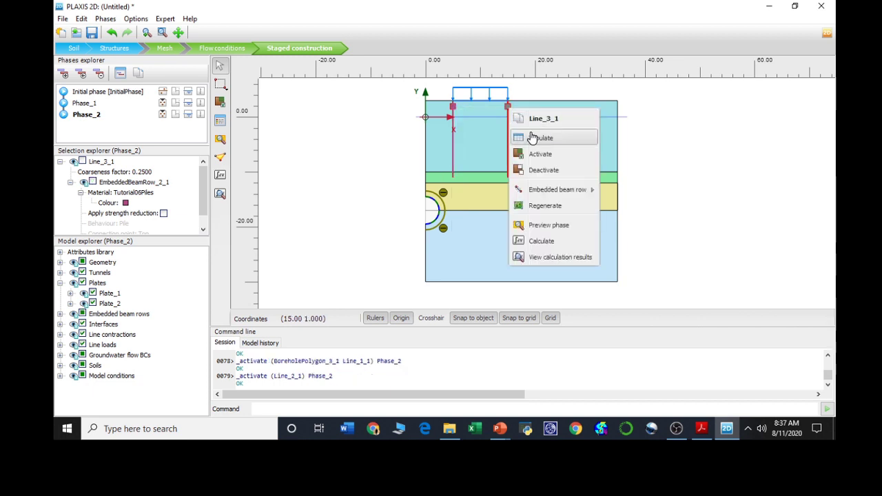
{"action": "left_click", "coordinate": [530, 154]}
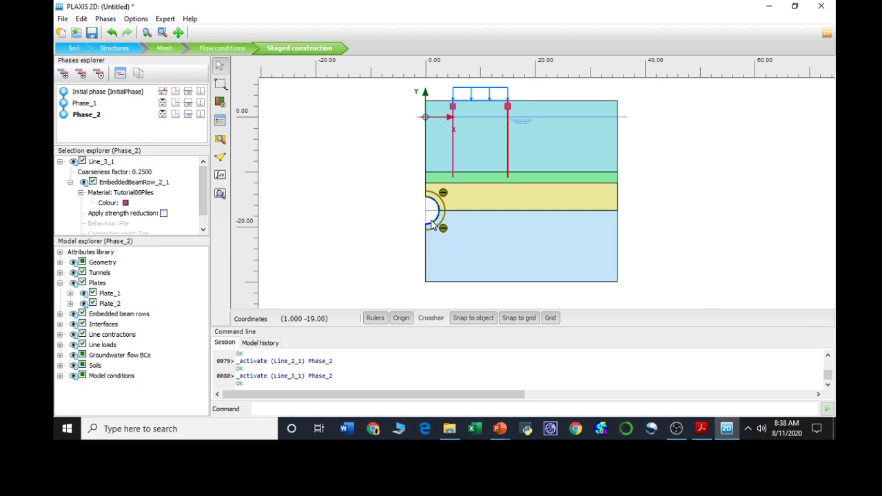
- Check the lining segments under Plate_1 and the negative interface in the Phase_2 model tree
{"action": "left_click", "coordinate": [70, 295]}
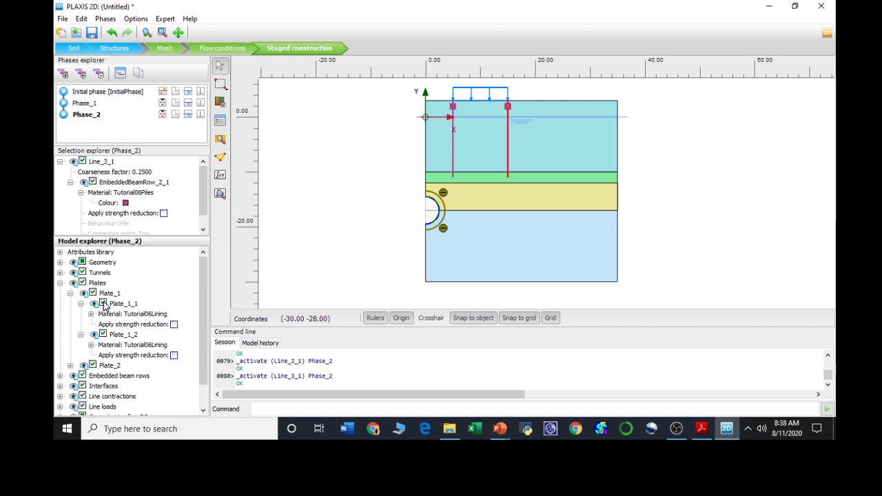
{"action": "left_click", "coordinate": [70, 294]}
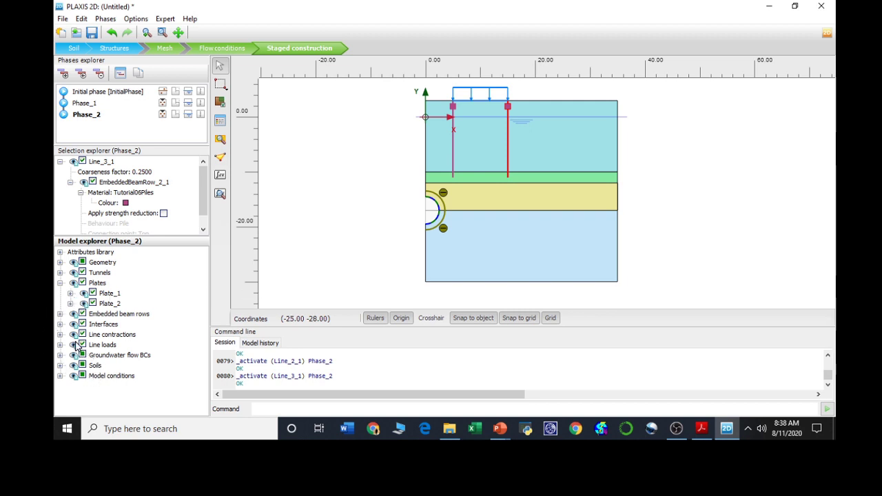
{"action": "left_click", "coordinate": [60, 324]}
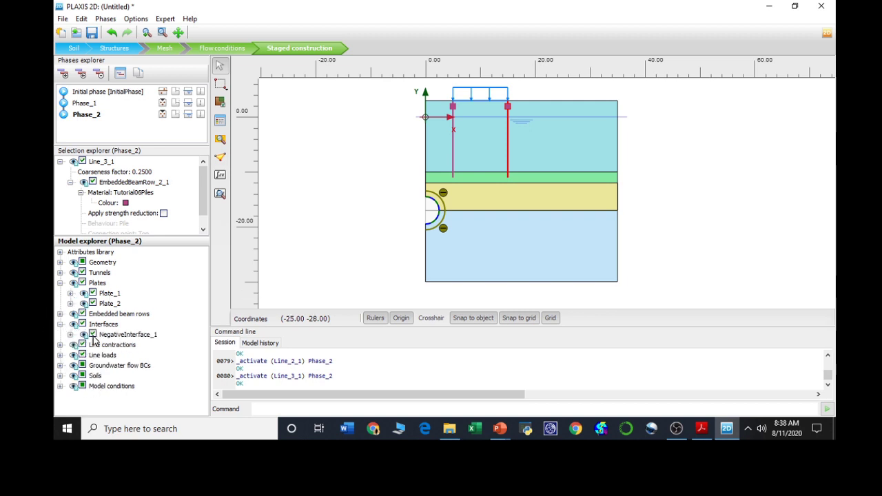
{"action": "left_click", "coordinate": [60, 324]}
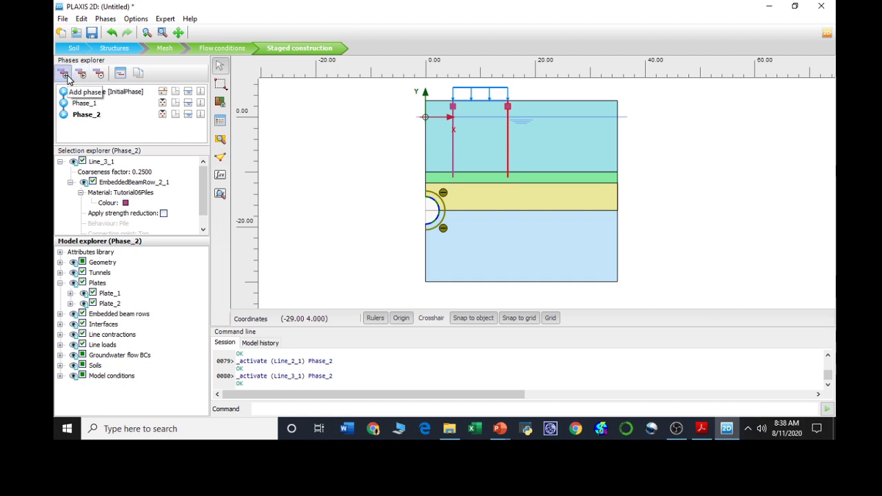
- Set the water conditions of both soil clusters inside the tunnel to Dry in Phase_2
{"action": "left_click", "coordinate": [439, 209]}
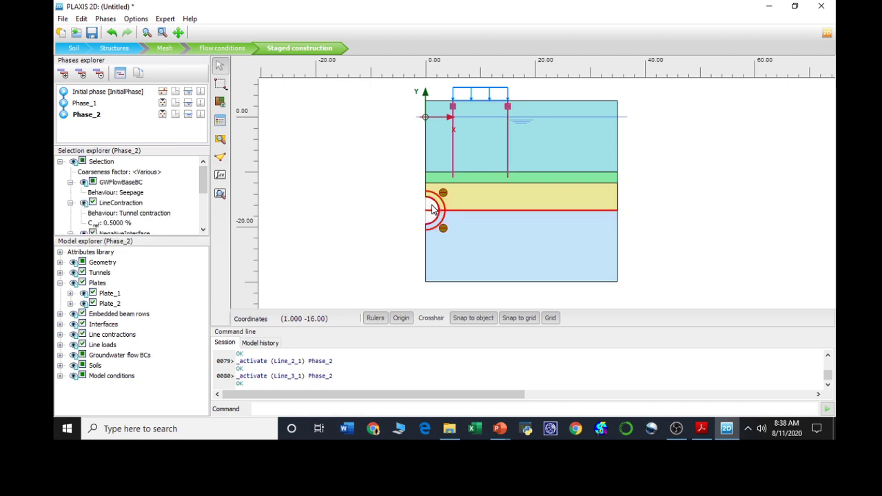
{"action": "left_click", "coordinate": [435, 210]}
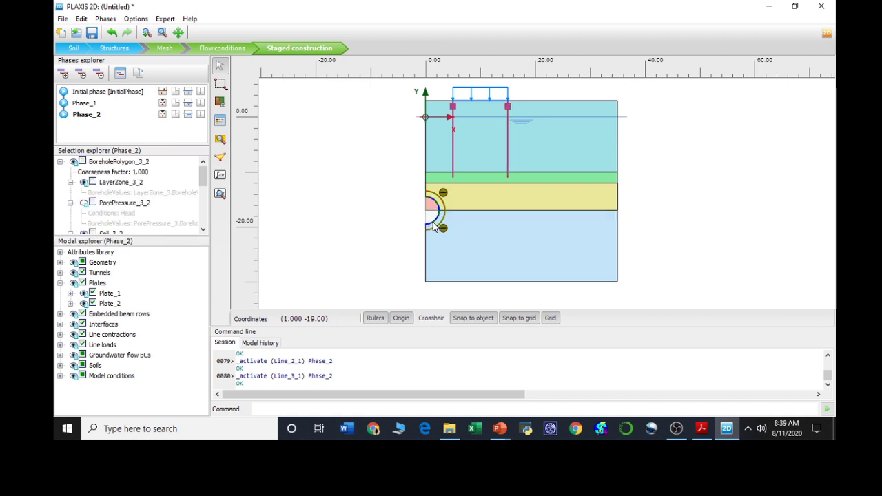
{"action": "left_click", "coordinate": [434, 218], "text": "ctrl"}
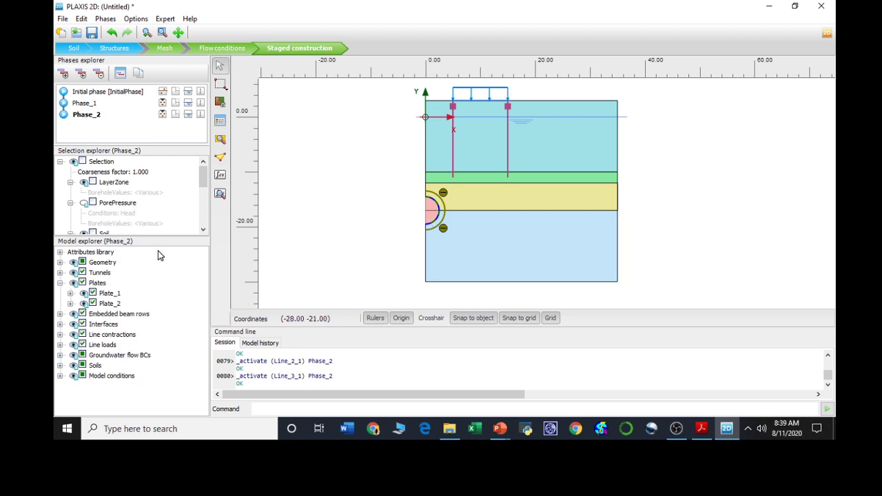
{"action": "left_click_drag", "start_coordinate": [199, 177], "coordinate": [200, 224]}
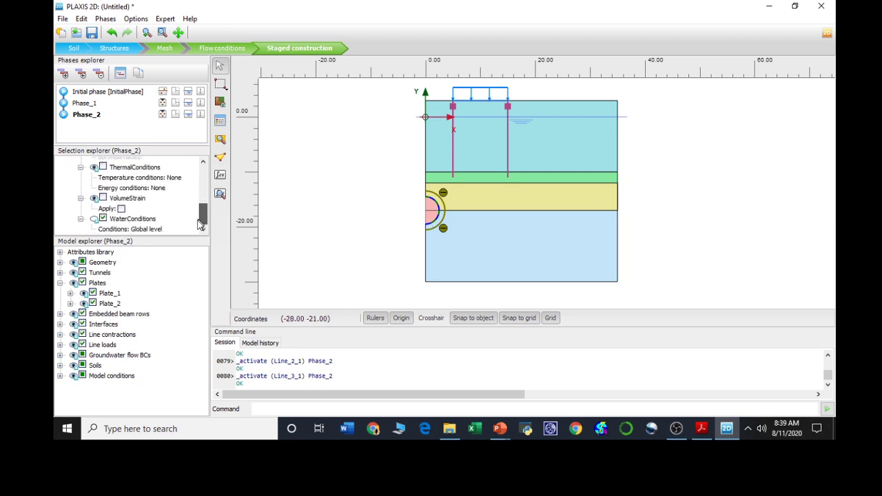
{"action": "left_click", "coordinate": [158, 230]}
{"action": "left_click", "coordinate": [158, 231]}
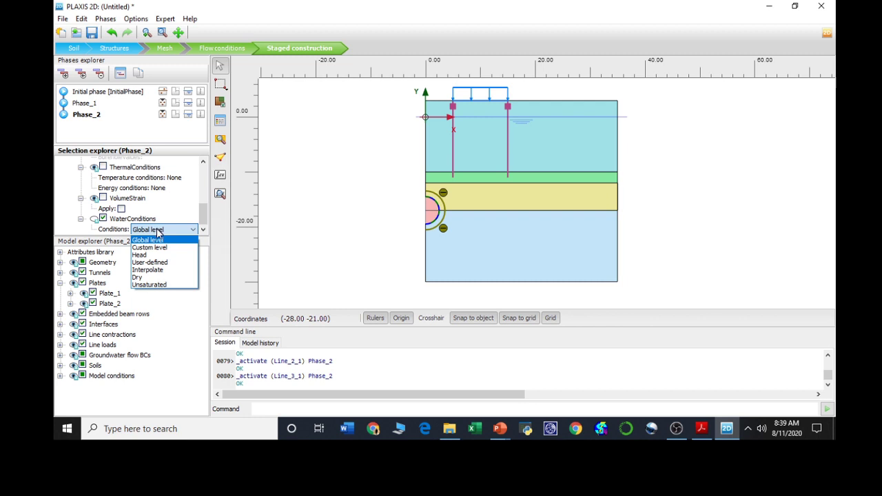
{"action": "left_click", "coordinate": [157, 277]}
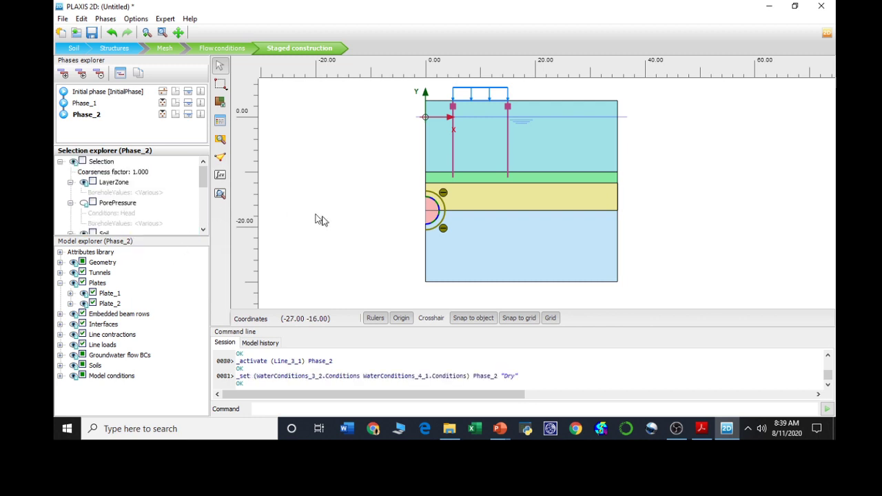
- Check the water conditions of the upper and lower tunnel clusters one at a time in Phase_2, then clear the selection
{"action": "left_click", "coordinate": [432, 206]}
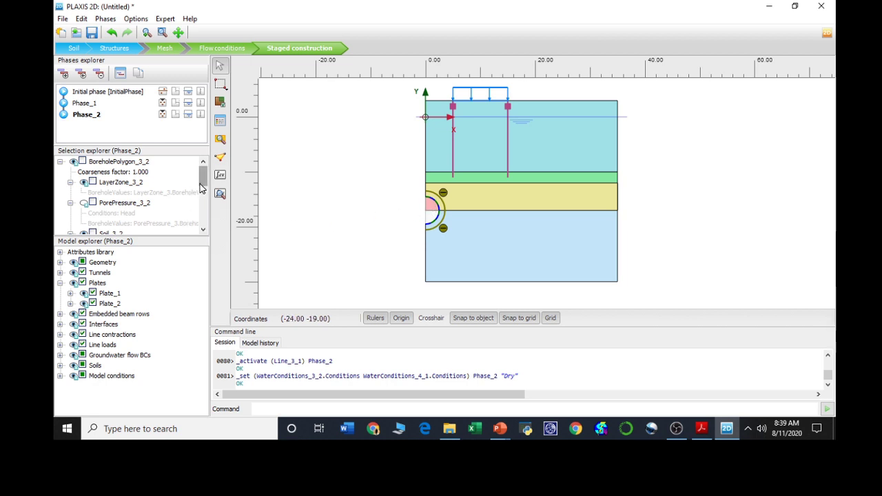
{"action": "left_click_drag", "start_coordinate": [201, 186], "coordinate": [199, 235]}
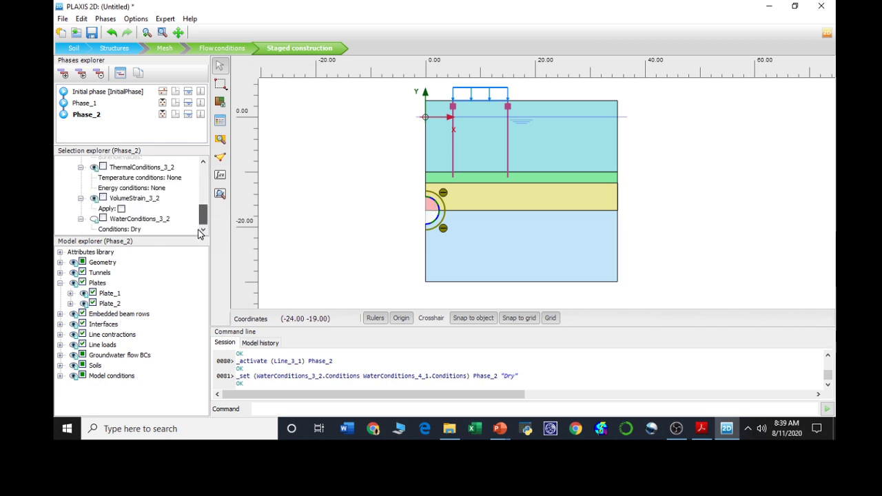
{"action": "left_click", "coordinate": [431, 221]}
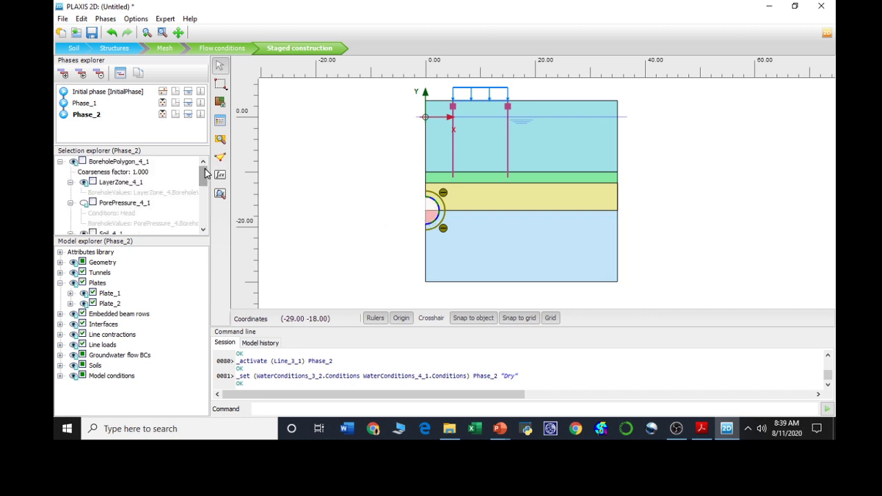
{"action": "left_click_drag", "start_coordinate": [205, 173], "coordinate": [209, 235]}
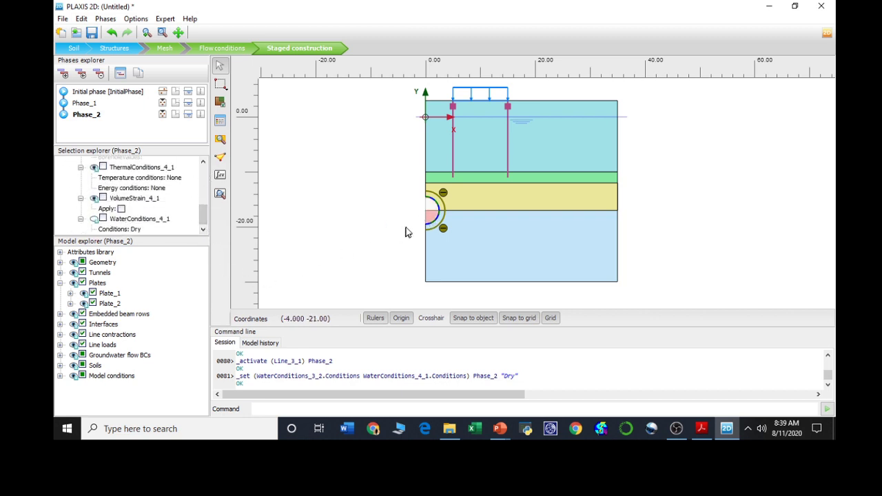
{"action": "left_click", "coordinate": [431, 208]}
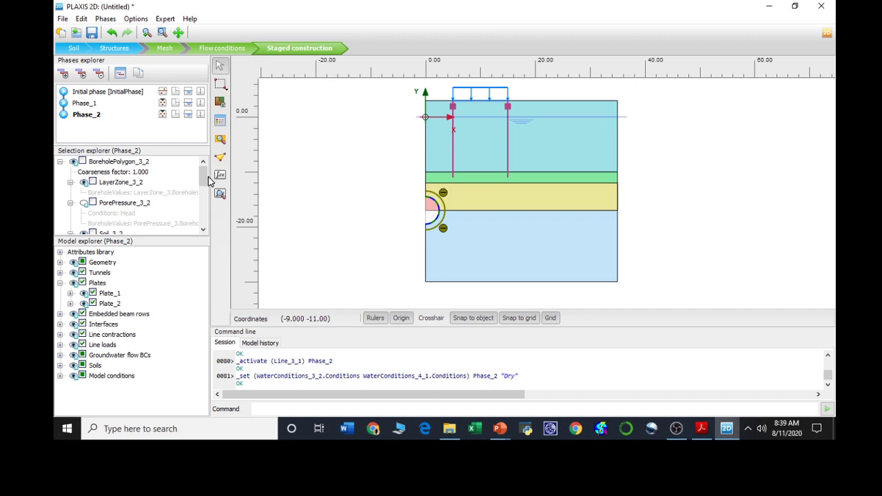
{"action": "left_click_drag", "start_coordinate": [204, 176], "coordinate": [204, 224]}
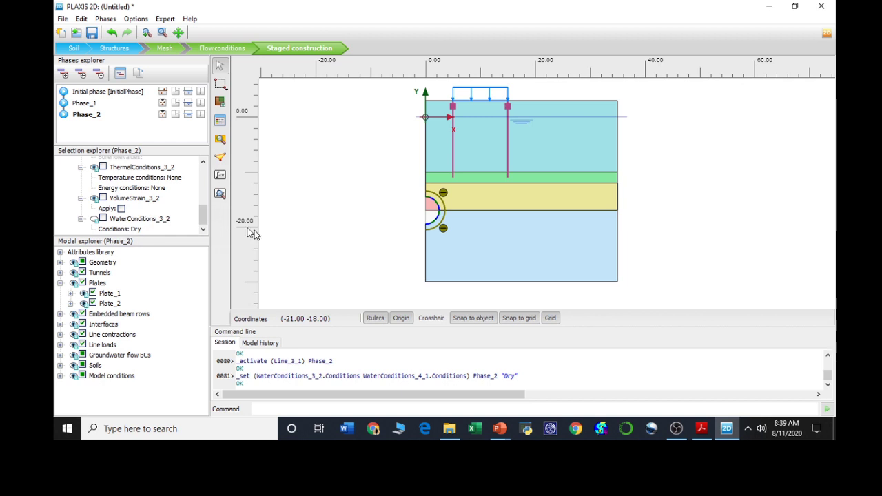
{"action": "left_click", "coordinate": [431, 219]}
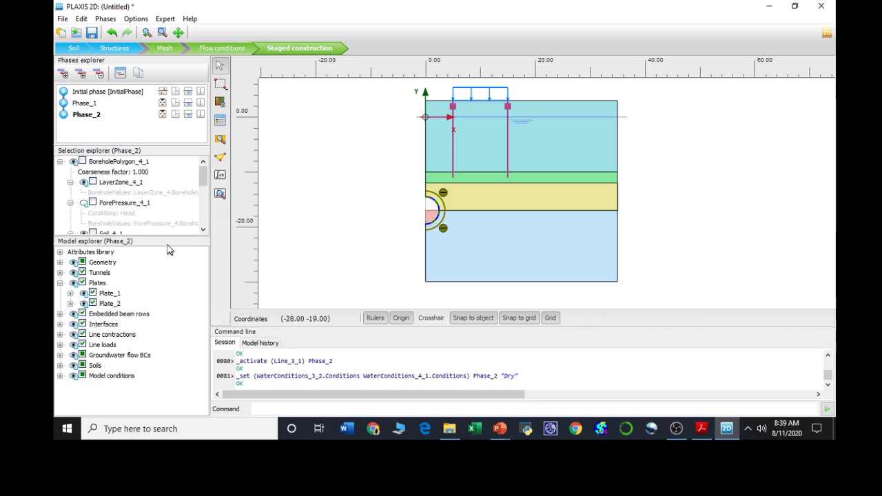
{"action": "left_click_drag", "start_coordinate": [202, 176], "coordinate": [193, 230]}
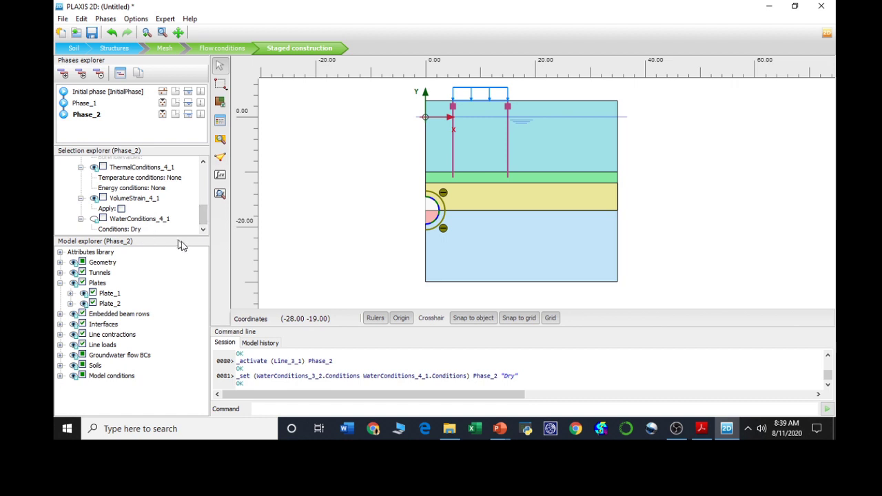
{"action": "left_click", "coordinate": [306, 259]}
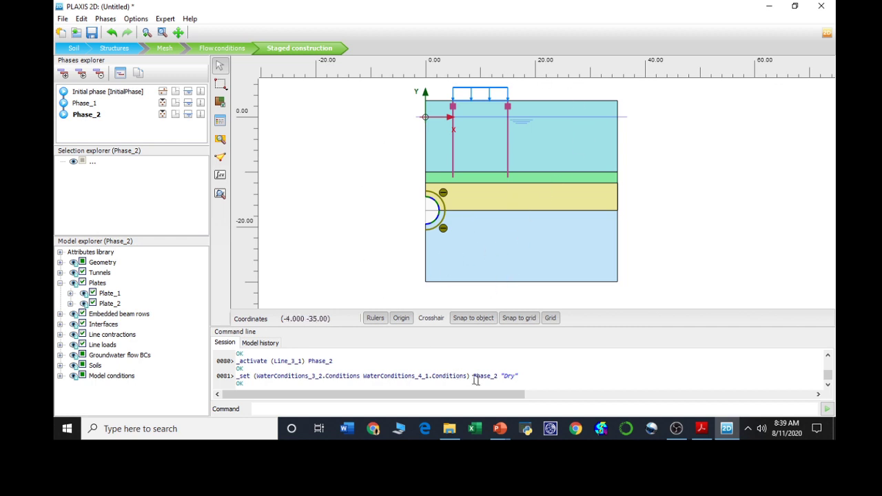
- Switch to the PowerPoint slide show and underline "tunnel lining" in the Phase 3: Contraction instructions
{"action": "mouse_move", "coordinate": [501, 428]}
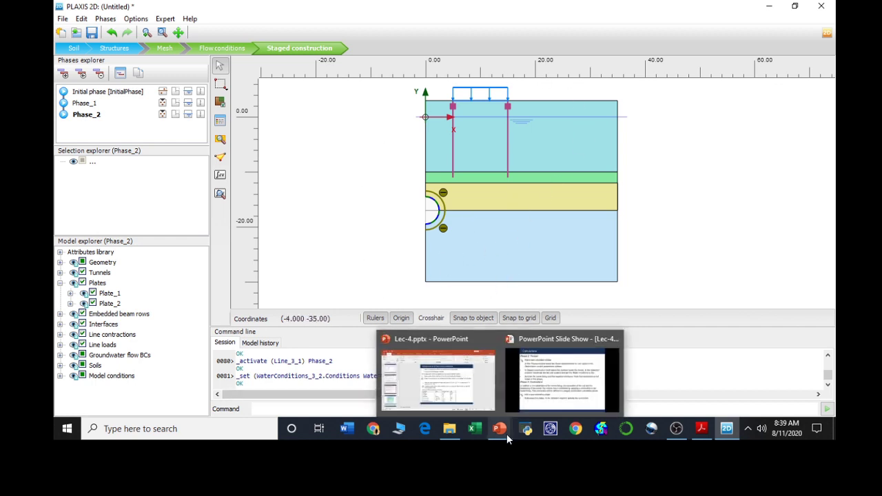
{"action": "left_click", "coordinate": [543, 384]}
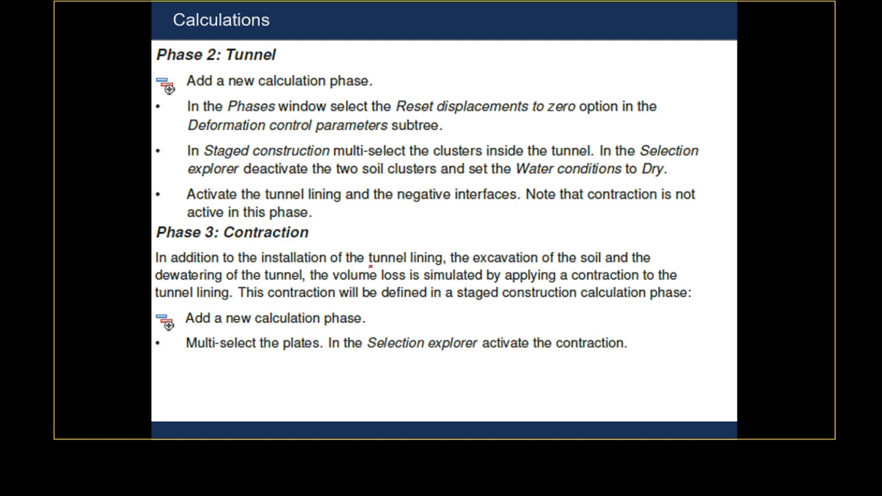
{"action": "left_click_drag", "start_coordinate": [369, 265], "coordinate": [419, 258]}
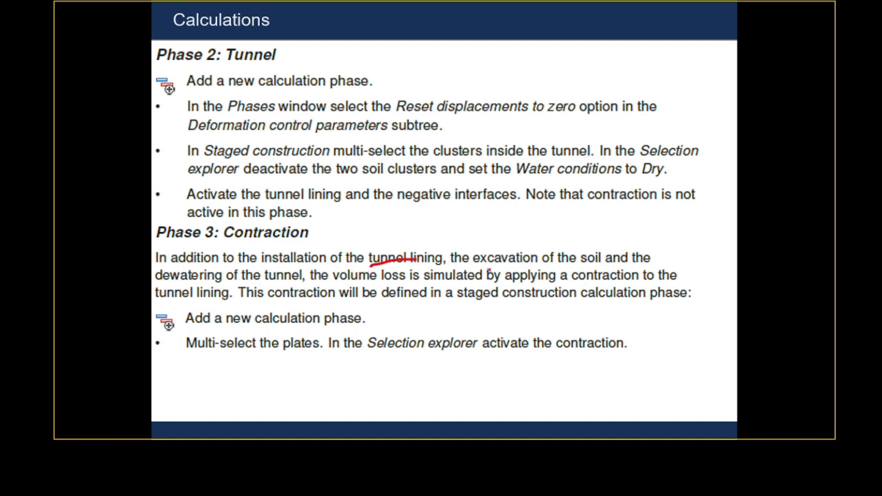
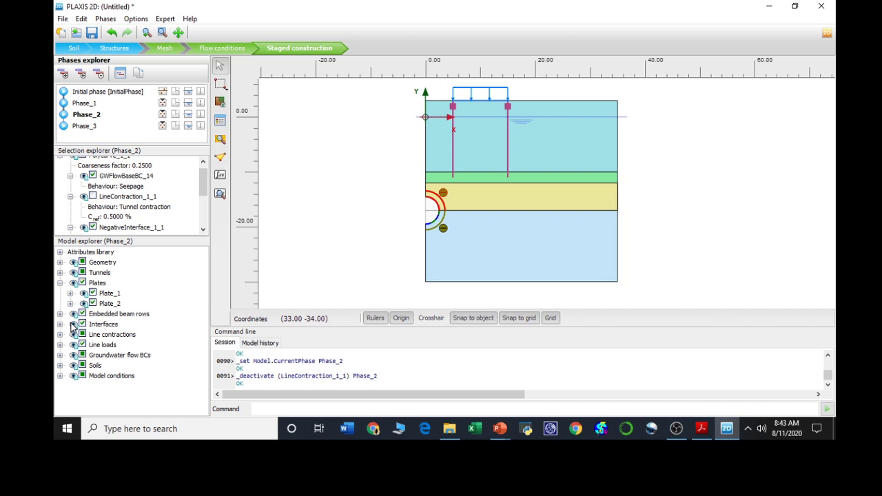
- Deactivate all line contractions in Phase_2 and compare with the upper lining curve's contraction in Phase_3
{"action": "left_click", "coordinate": [59, 335]}
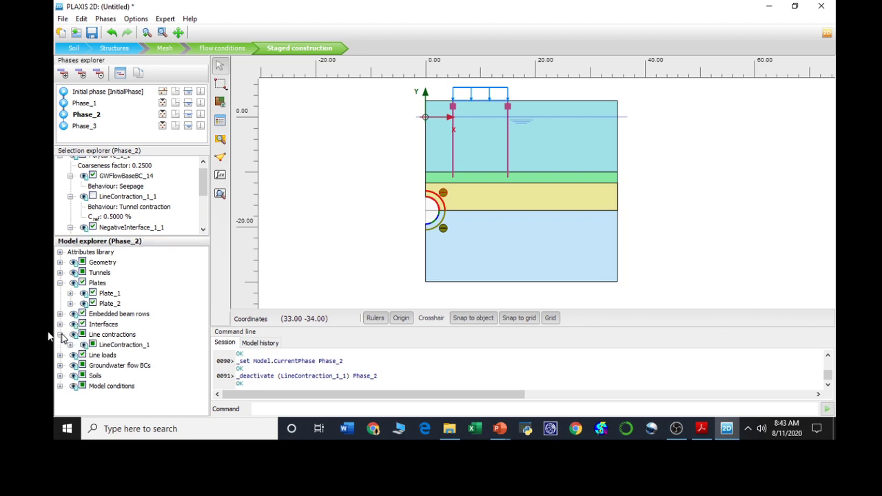
{"action": "left_click", "coordinate": [60, 334]}
{"action": "left_click", "coordinate": [83, 335]}
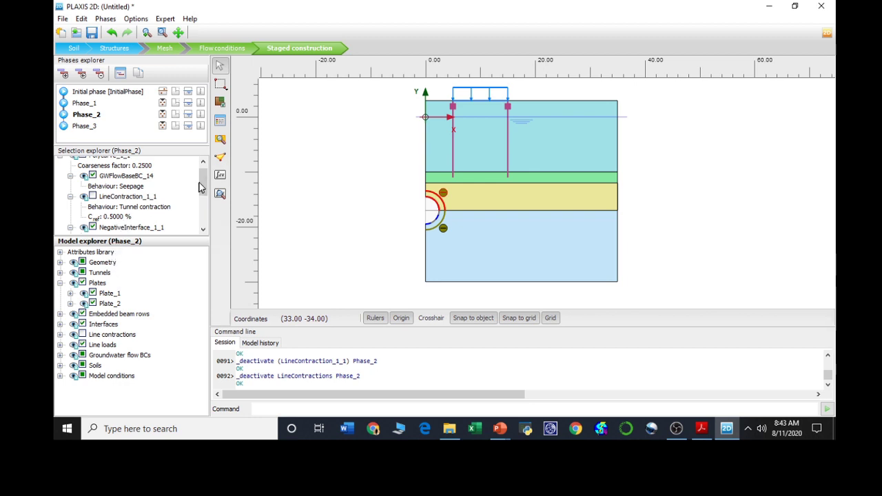
{"action": "mouse_move", "coordinate": [204, 183]}
{"action": "left_mouse_down"}
{"action": "mouse_move", "coordinate": [214, 215]}
{"action": "mouse_move", "coordinate": [204, 172]}
{"action": "left_mouse_up"}
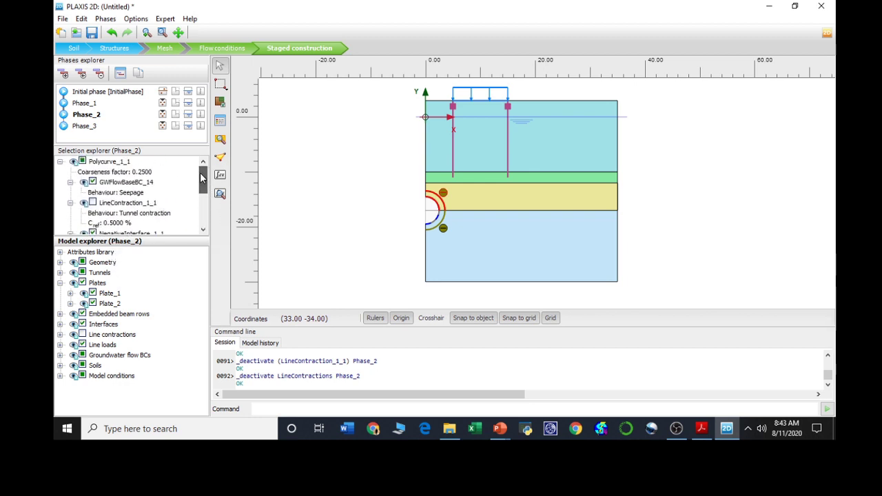
{"action": "left_click", "coordinate": [95, 133]}
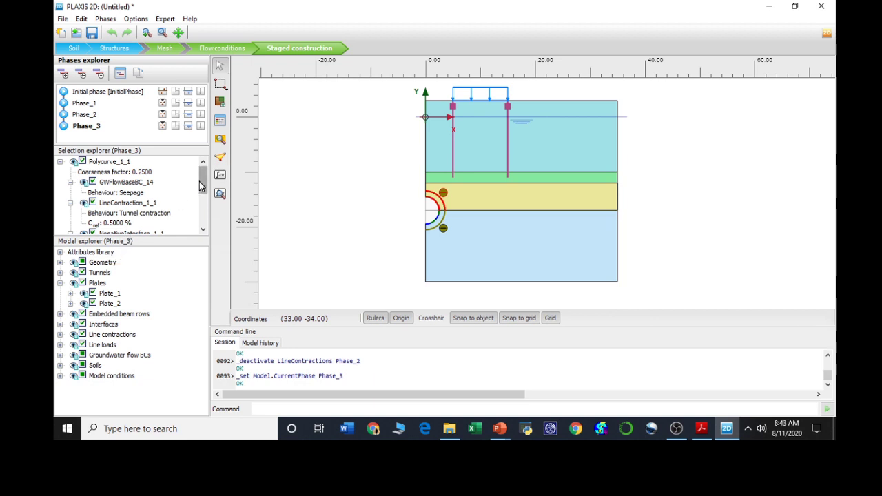
{"action": "scroll", "coordinate": [199, 185], "scroll_direction": "down", "scroll_amount": 1}
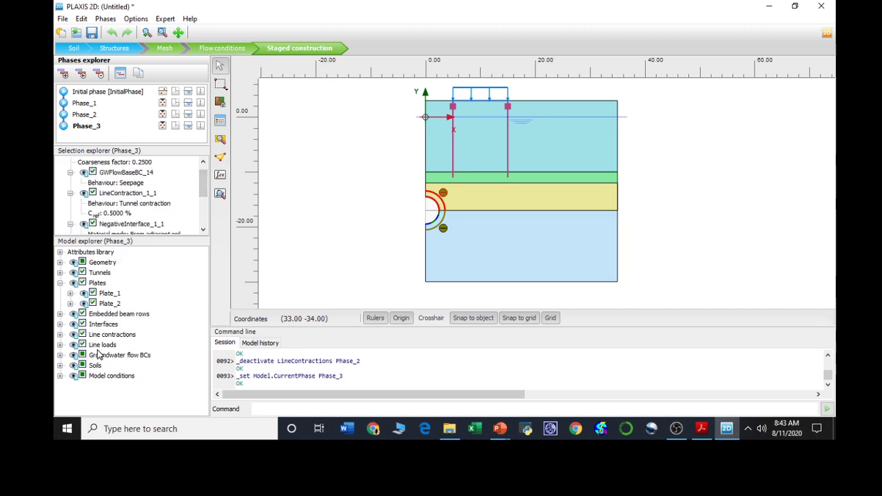
- Review the general and deformation control parameters of Phase_2 and Phase_3 in the Phases window
{"action": "left_click", "coordinate": [74, 116]}
{"action": "double_click", "coordinate": [73, 116]}
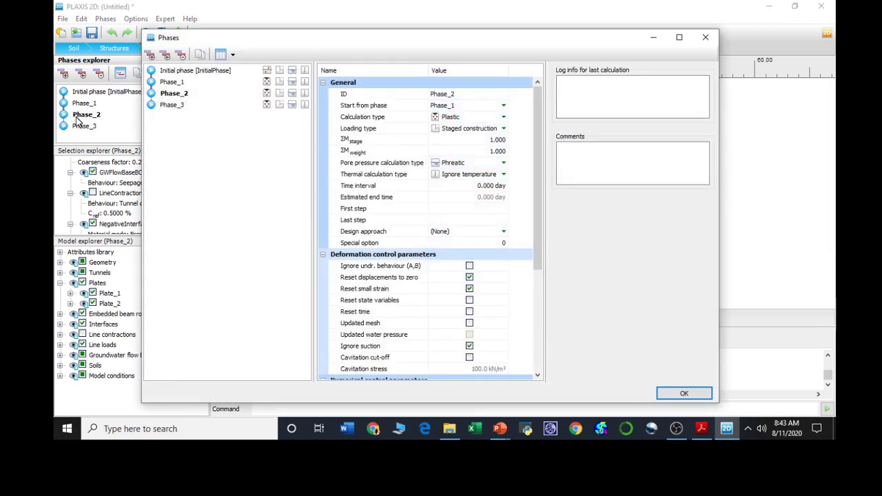
{"action": "left_click", "coordinate": [183, 104]}
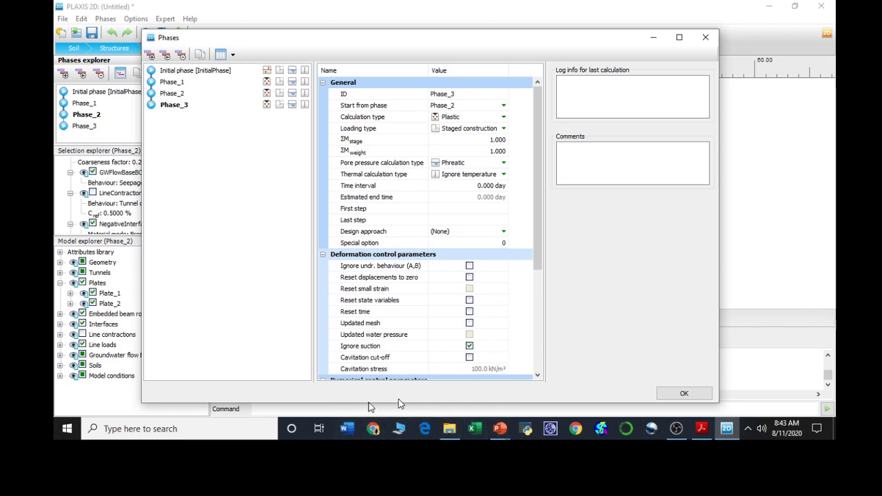
{"action": "left_click", "coordinate": [675, 392]}
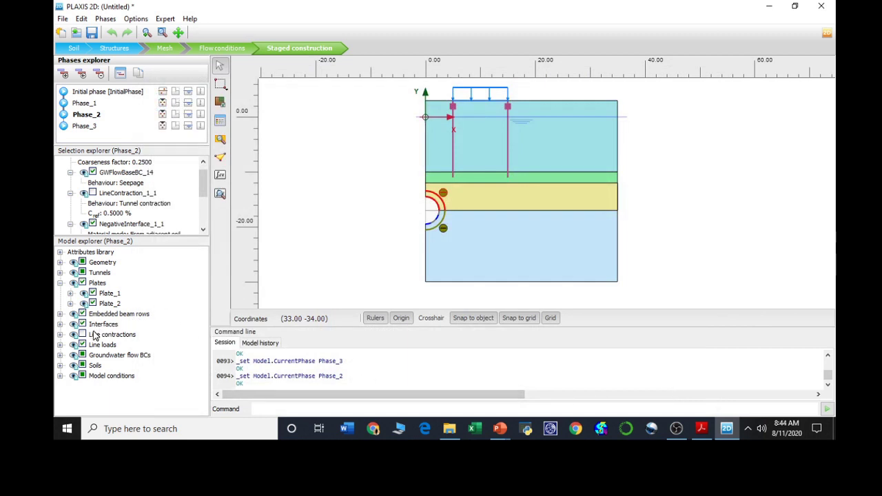
- Recheck the Phase_2 and Phase_3 calculation settings and inspect the lower tunnel lining curve's contraction in Phase_3
{"action": "left_click", "coordinate": [79, 131]}
{"action": "double_click", "coordinate": [87, 115]}
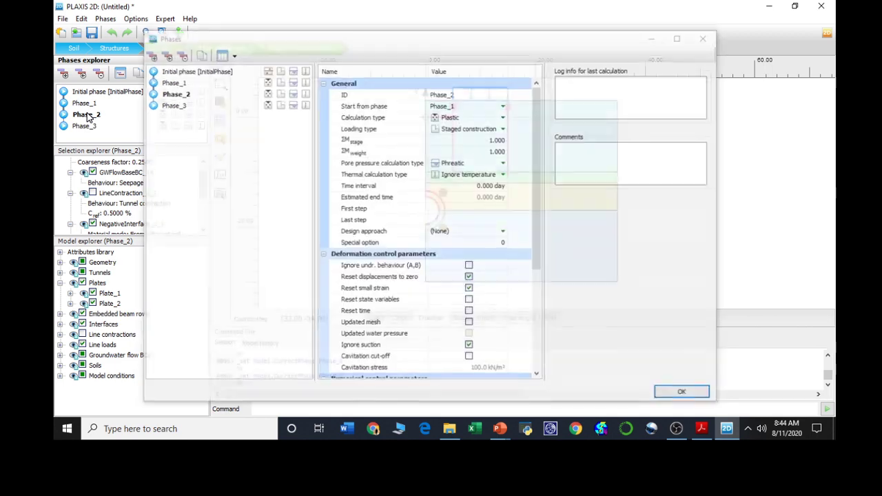
{"action": "left_click", "coordinate": [173, 105]}
{"action": "left_click", "coordinate": [679, 394]}
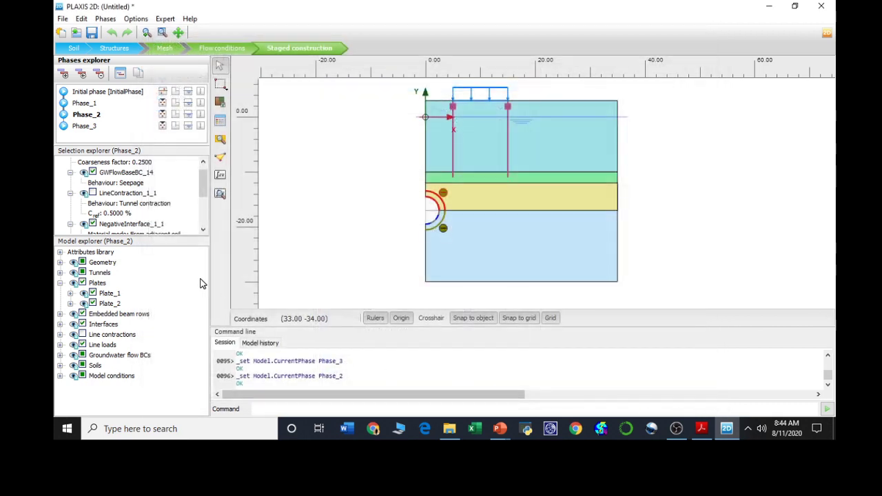
{"action": "left_click", "coordinate": [85, 126]}
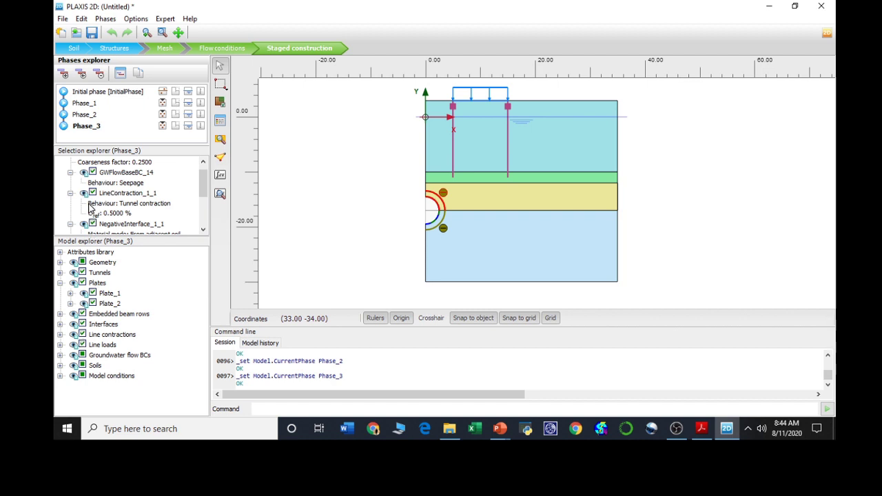
{"action": "left_click", "coordinate": [435, 222]}
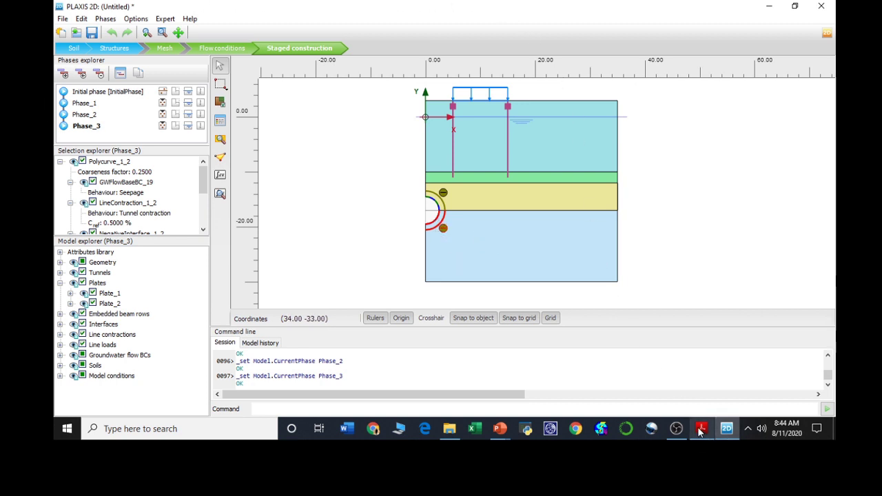
- Switch to the PowerPoint slide show, read the Phase 4: Grouting and Phase 5: Final lining instructions, and return to PLAXIS 2D
{"action": "mouse_move", "coordinate": [510, 431]}
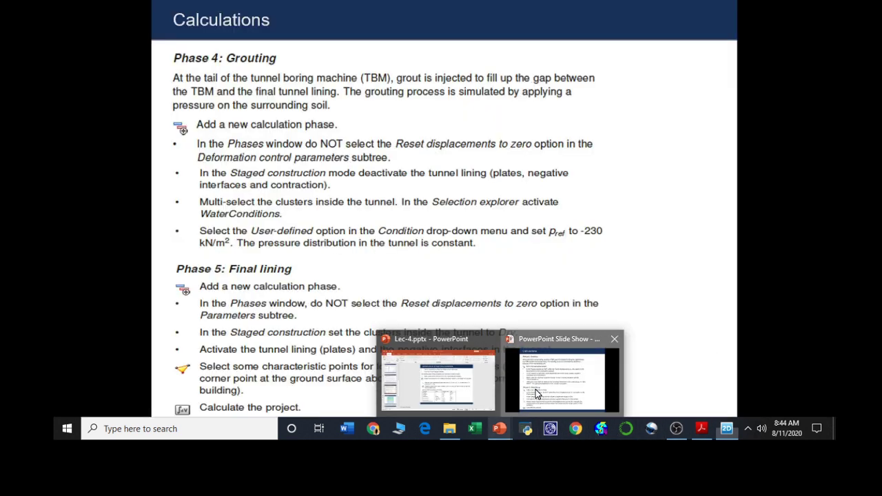
{"action": "left_click", "coordinate": [563, 378]}
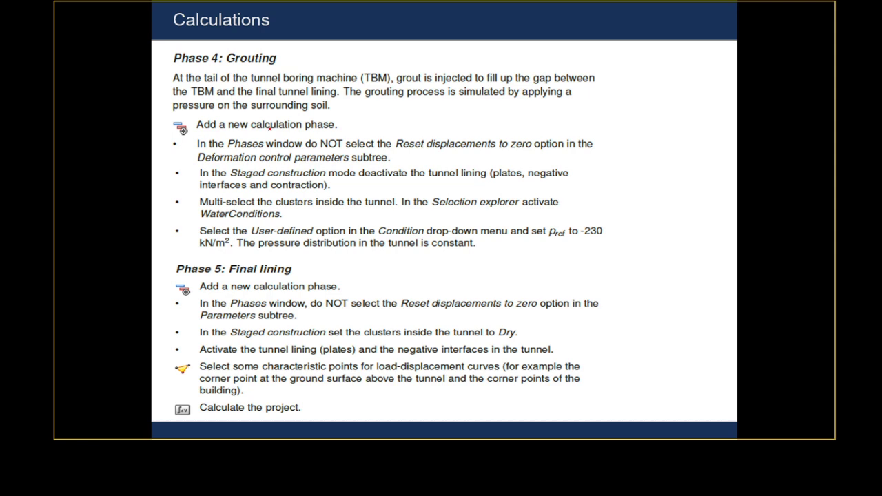
{"action": "mouse_move", "coordinate": [261, 439]}
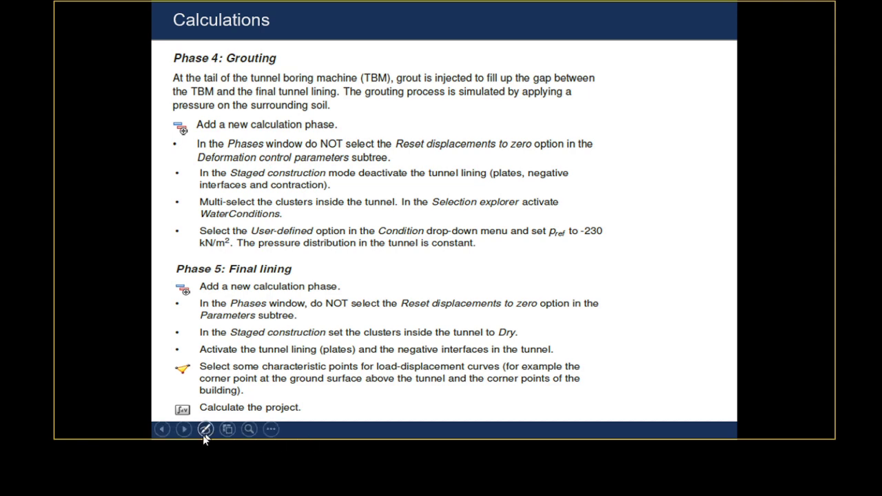
{"action": "key", "text": "super"}
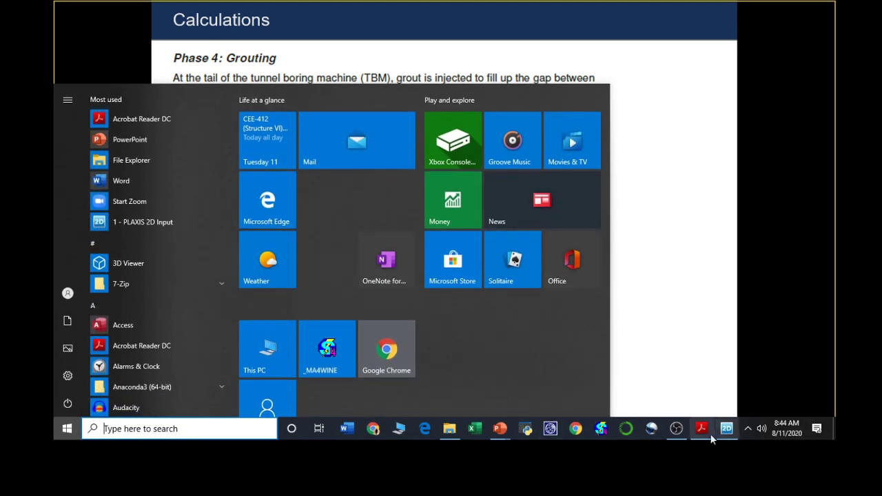
{"action": "left_click", "coordinate": [675, 428]}
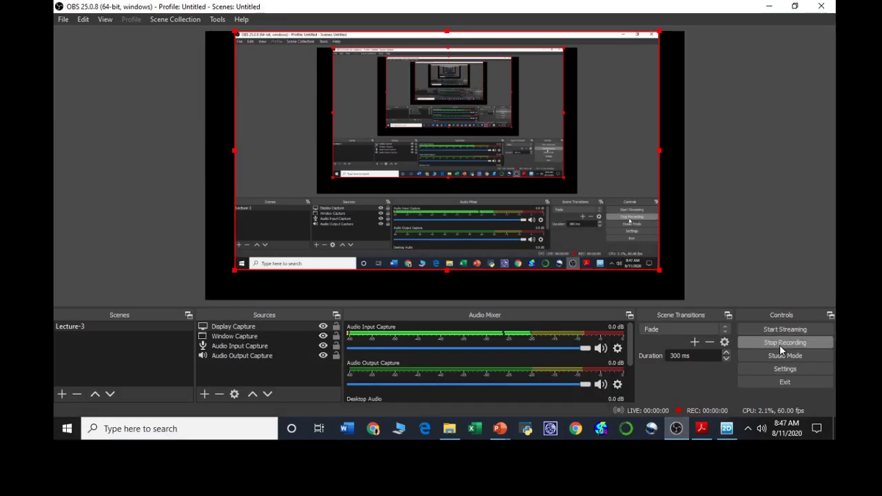
{"action": "left_click", "coordinate": [725, 428]}
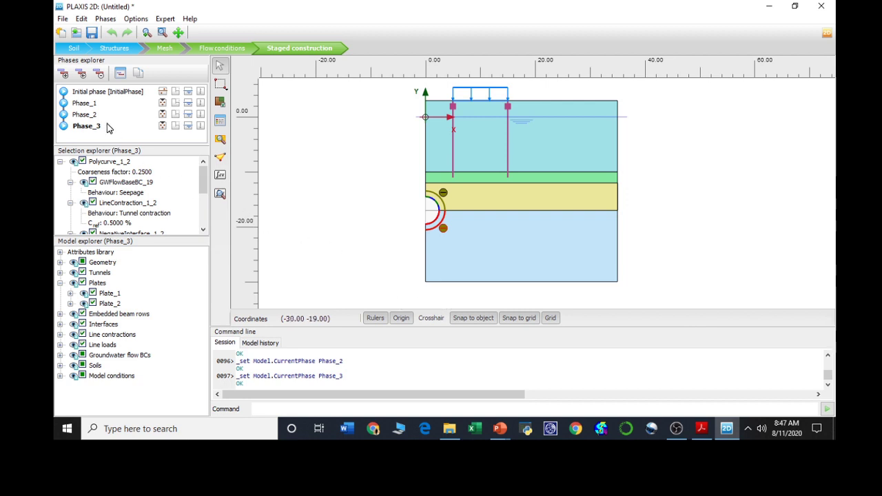
- Add Phase_4 after Phase_3 and check its general and deformation control parameters, leaving displacements not reset to zero
{"action": "left_click", "coordinate": [62, 74]}
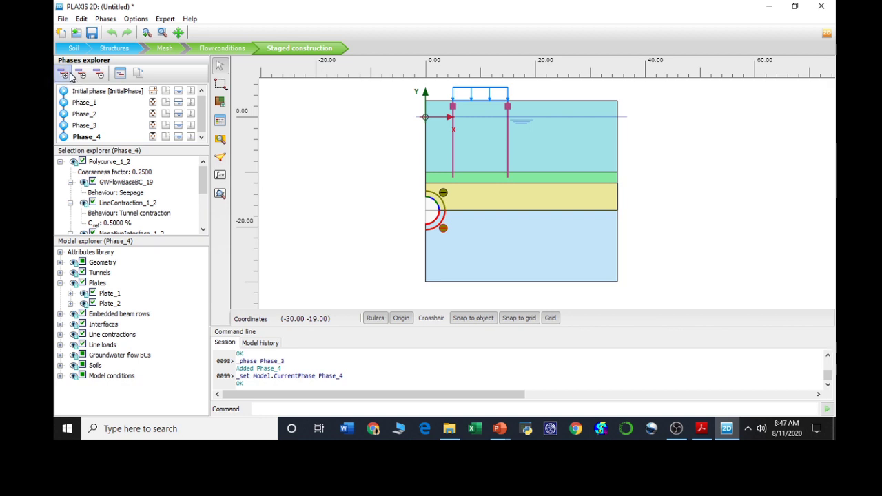
{"action": "double_click", "coordinate": [95, 140]}
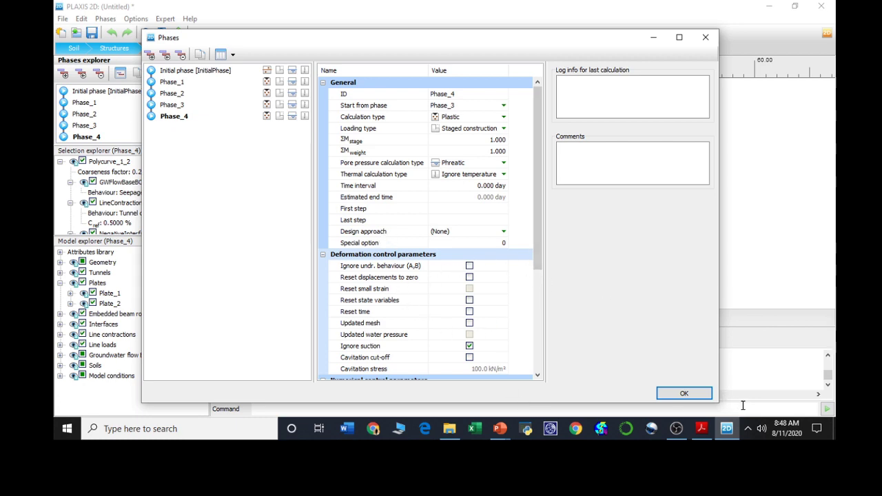
{"action": "left_click", "coordinate": [669, 393]}
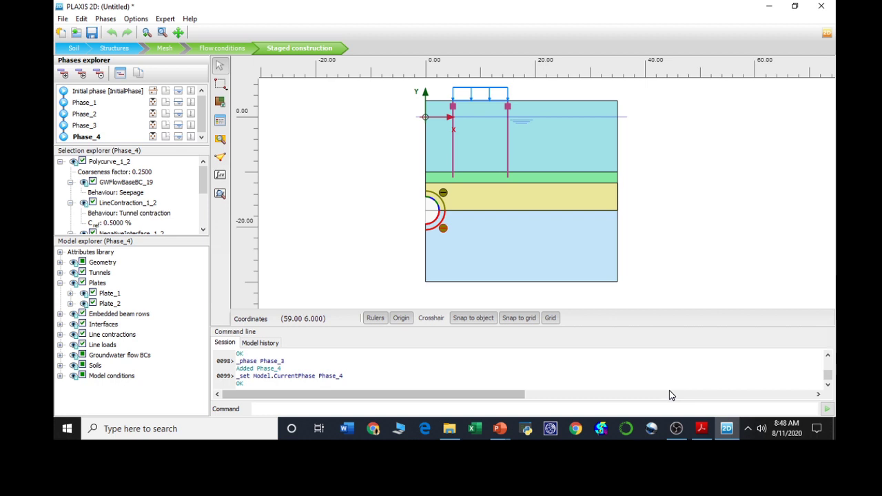
- Deactivate the tunnel lining in Phase_4: the upper lining curve, Plate_1, all line contractions and all interfaces
{"action": "right_click", "coordinate": [435, 205]}
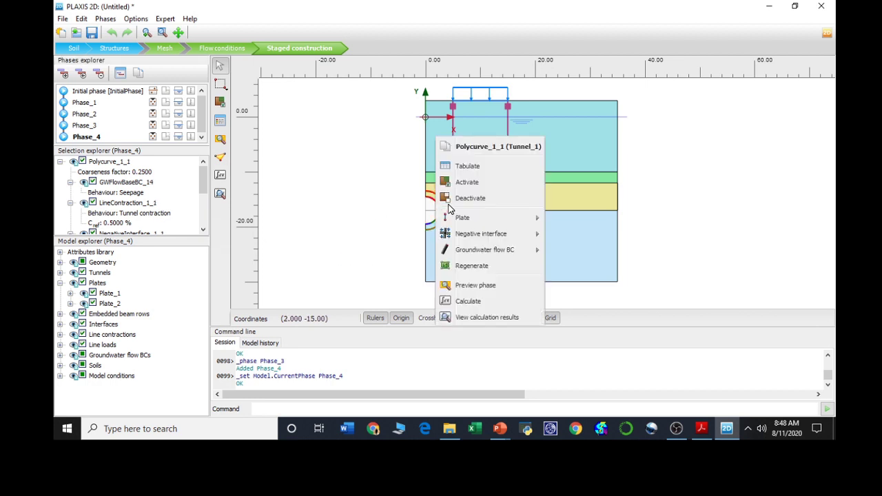
{"action": "left_click", "coordinate": [452, 200]}
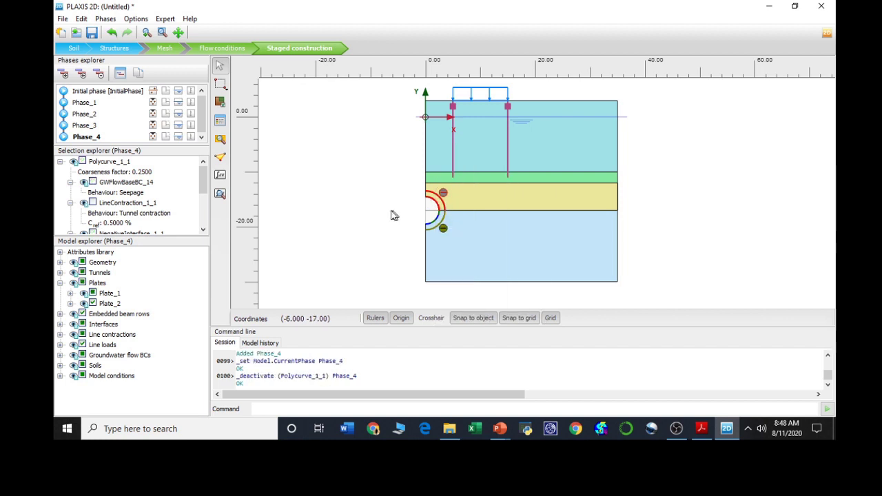
{"action": "left_click", "coordinate": [94, 293]}
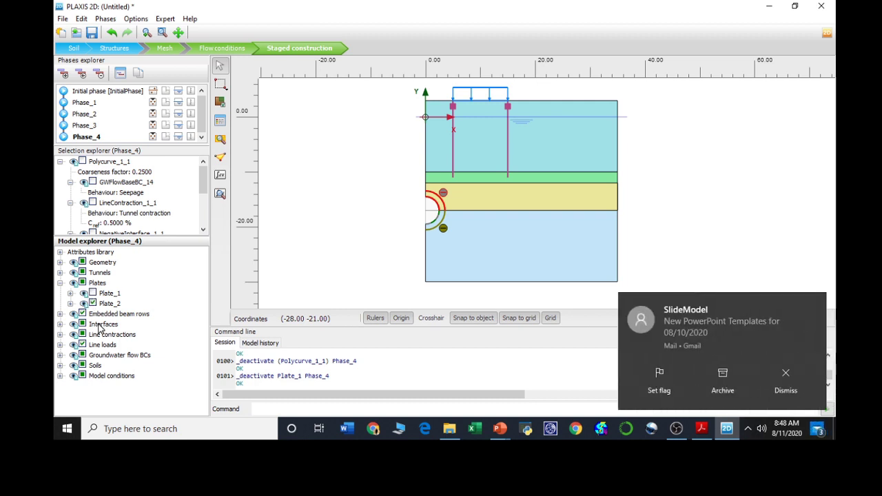
{"action": "left_click", "coordinate": [83, 335]}
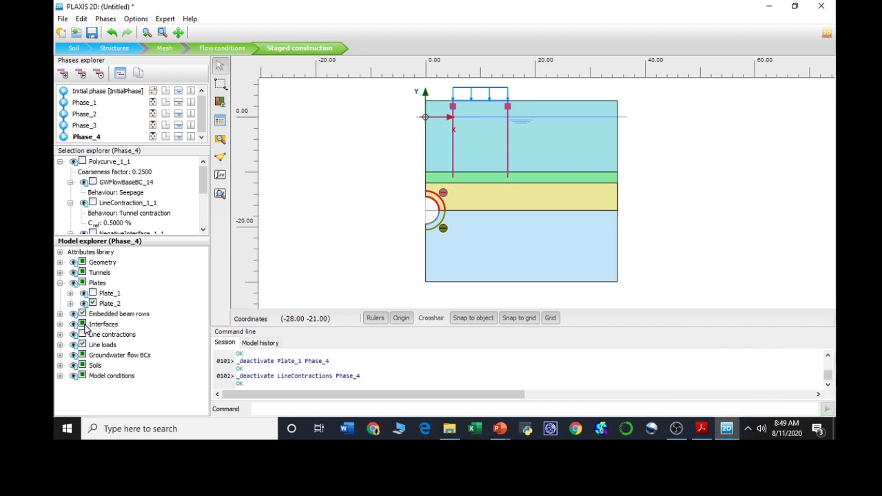
{"action": "left_click", "coordinate": [82, 324]}
- Set the water conditions of the upper soil cluster inside the tunnel to User-defined in Phase_4
{"action": "left_click", "coordinate": [466, 256]}
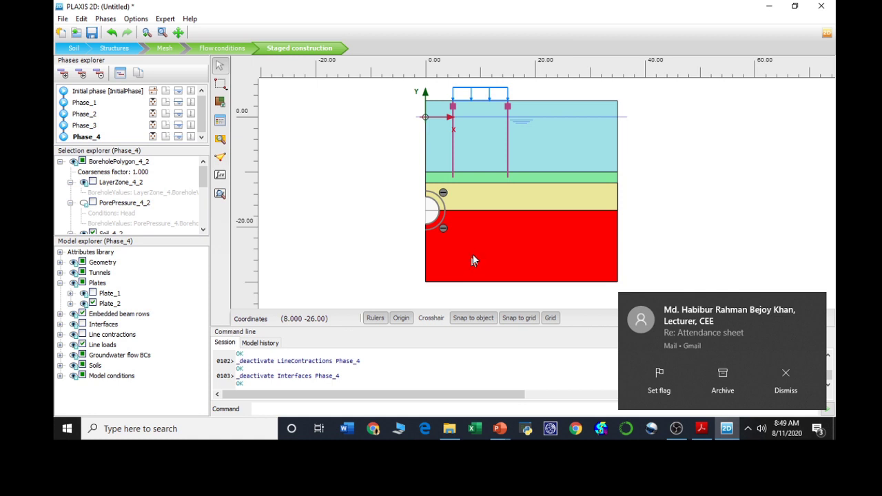
{"action": "left_click", "coordinate": [502, 204]}
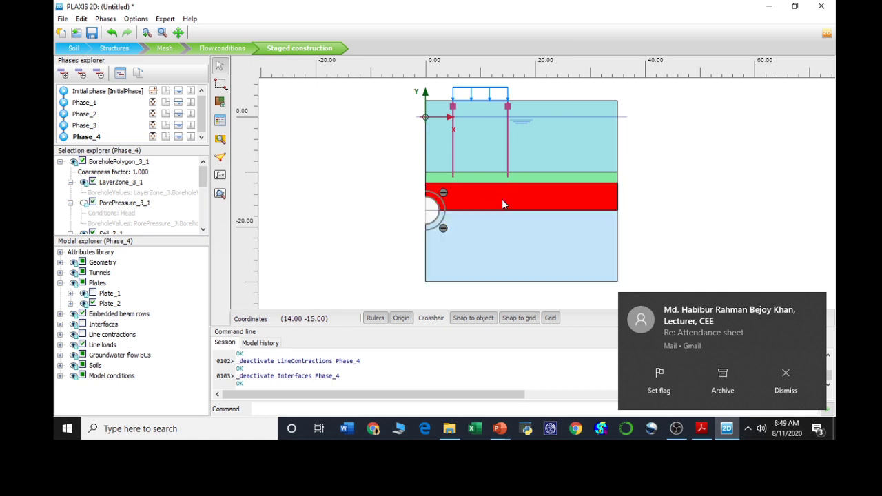
{"action": "left_click", "coordinate": [467, 245]}
{"action": "left_click", "coordinate": [427, 209]}
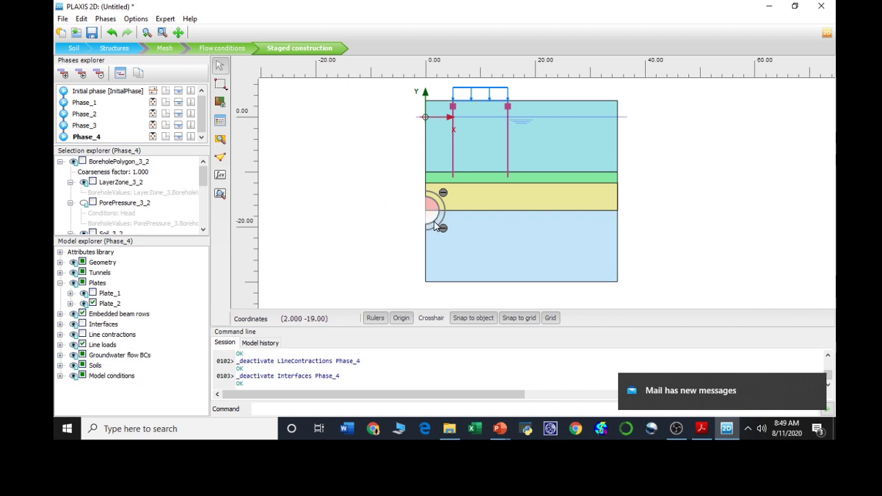
{"action": "left_click", "coordinate": [429, 212]}
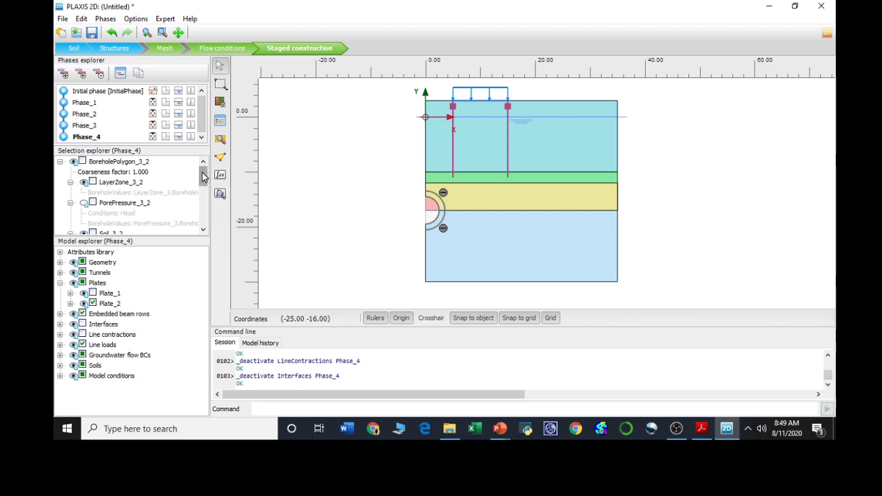
{"action": "left_click_drag", "start_coordinate": [202, 174], "coordinate": [195, 216]}
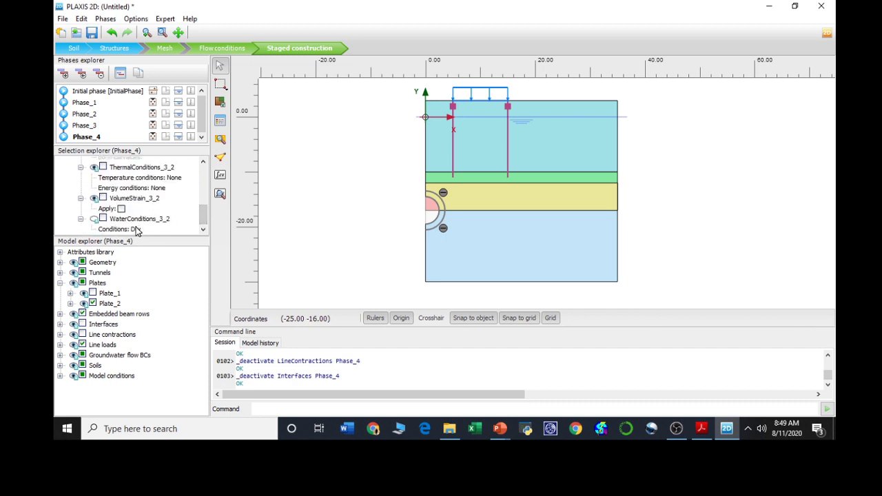
{"action": "left_click", "coordinate": [137, 229]}
{"action": "left_click", "coordinate": [137, 230]}
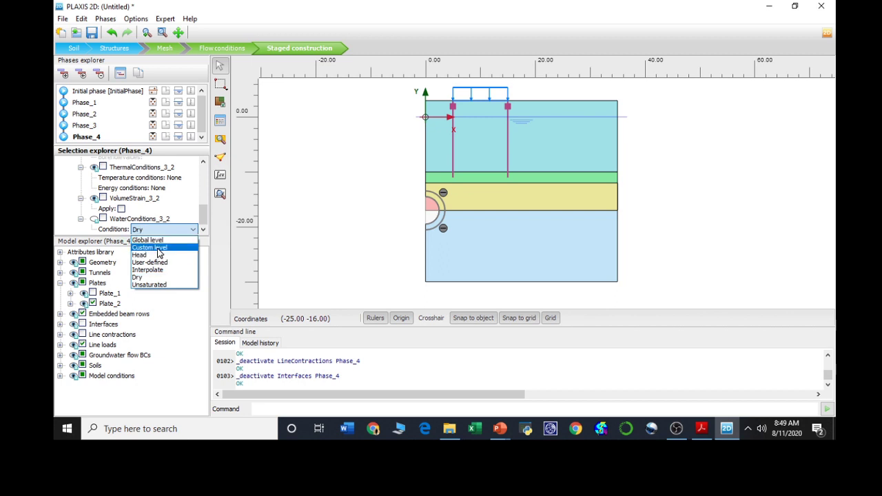
{"action": "left_click", "coordinate": [157, 263]}
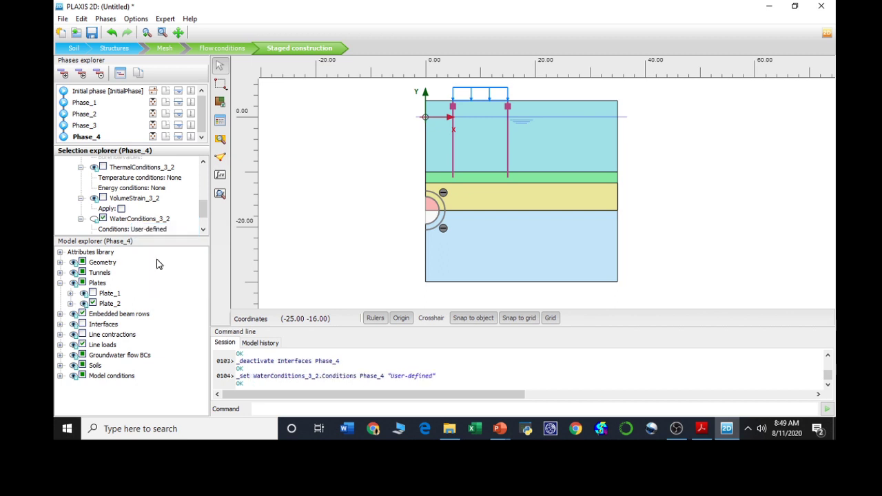
- Set the reference pressure p_ref of the upper tunnel cluster's water conditions to -230 kN/m²
{"action": "scroll", "coordinate": [203, 212], "scroll_direction": "down", "scroll_amount": 1}
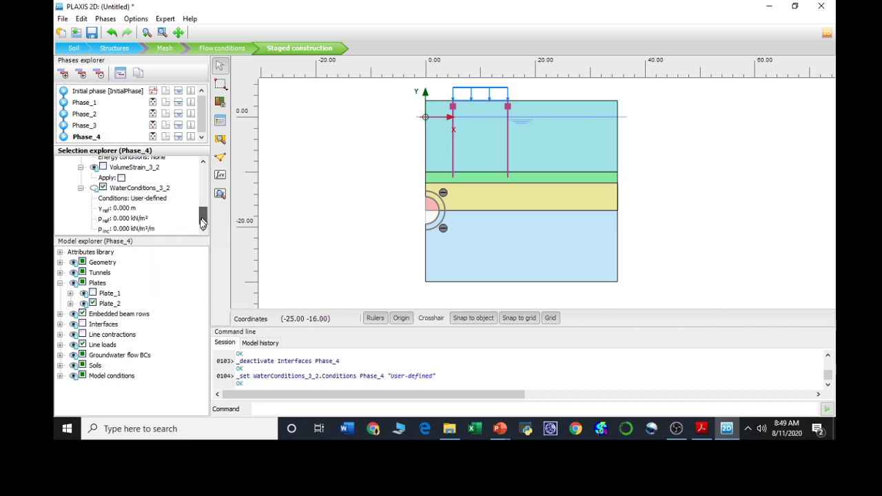
{"action": "left_click", "coordinate": [122, 218]}
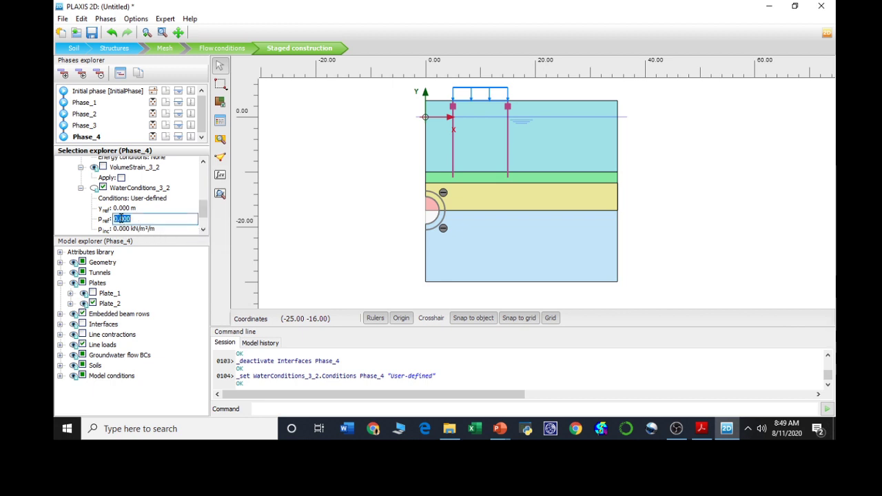
{"action": "type", "text": "-230"}
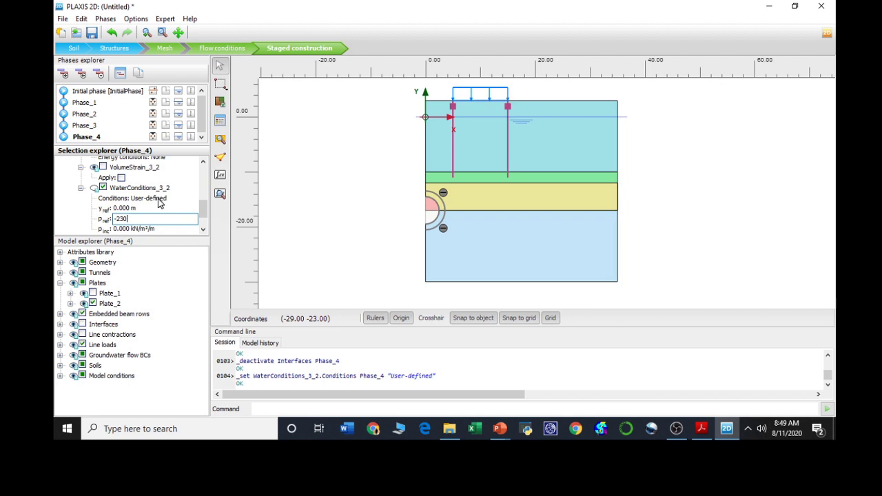
{"action": "key", "text": "Return"}
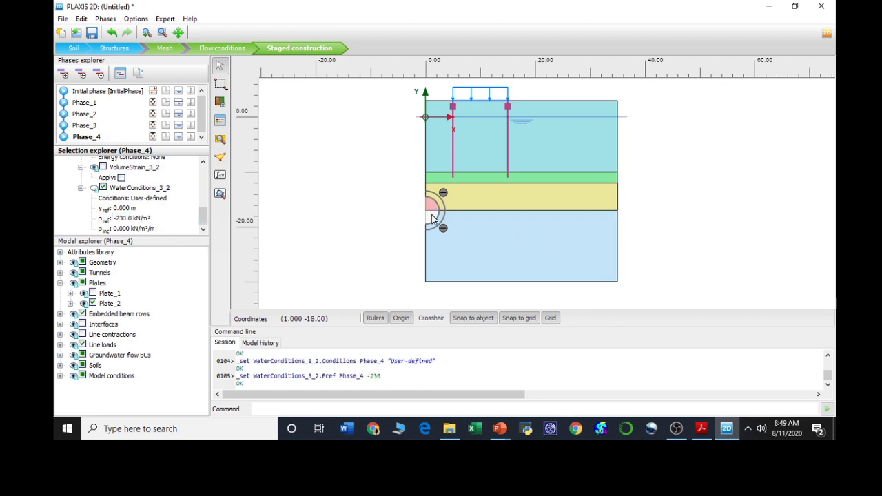
- Set the water conditions of the lower soil cluster inside the tunnel to User-defined in Phase_4
{"action": "left_click", "coordinate": [433, 218]}
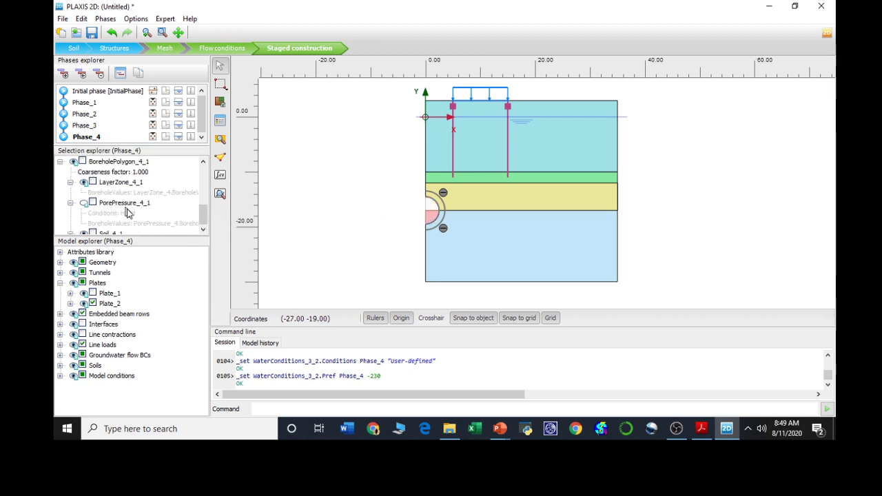
{"action": "scroll", "coordinate": [203, 221], "scroll_direction": "down", "scroll_amount": 3}
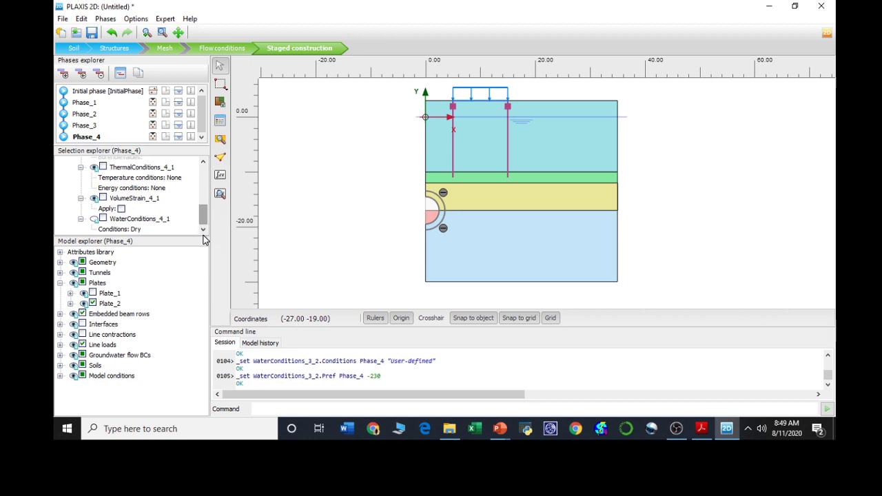
{"action": "left_click", "coordinate": [129, 220]}
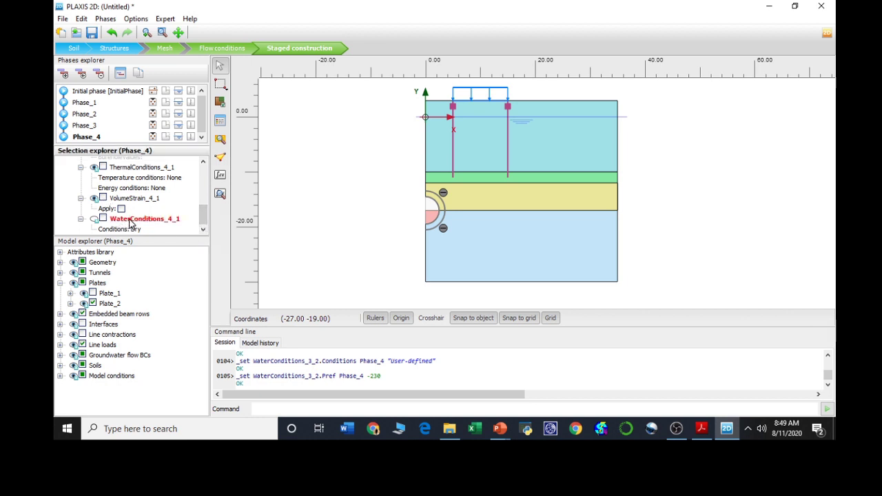
{"action": "left_click", "coordinate": [135, 229]}
{"action": "left_click", "coordinate": [136, 230]}
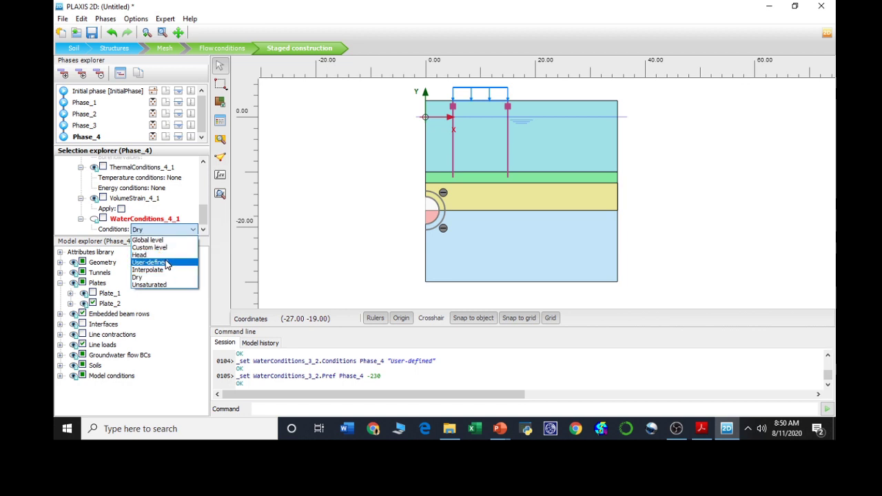
{"action": "left_click", "coordinate": [164, 263]}
- Set the reference pressure p_ref of the lower tunnel cluster's water conditions to -230 kN/m²
{"action": "scroll", "coordinate": [202, 221], "scroll_direction": "down", "scroll_amount": 1}
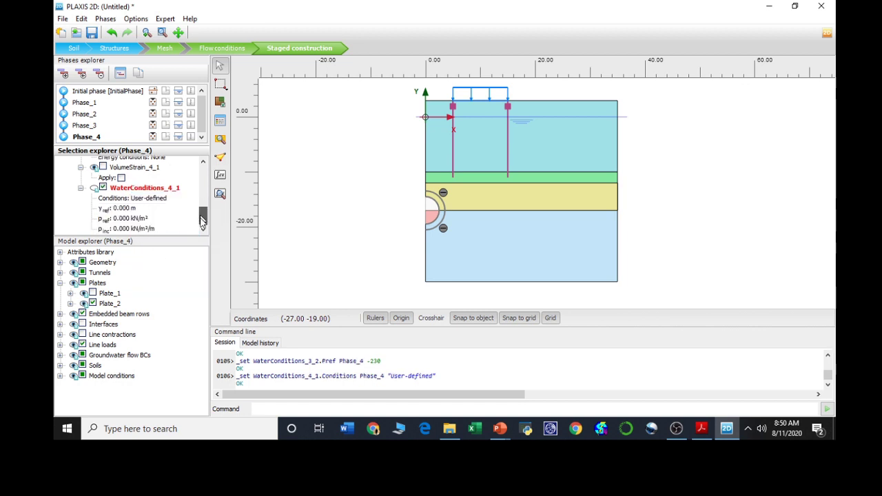
{"action": "left_click", "coordinate": [127, 219]}
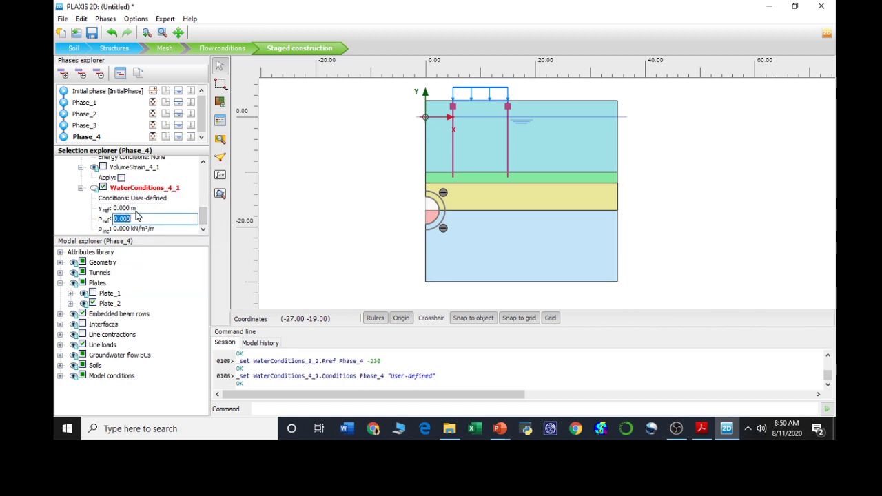
{"action": "type", "text": "-230"}
{"action": "key", "text": "Return"}
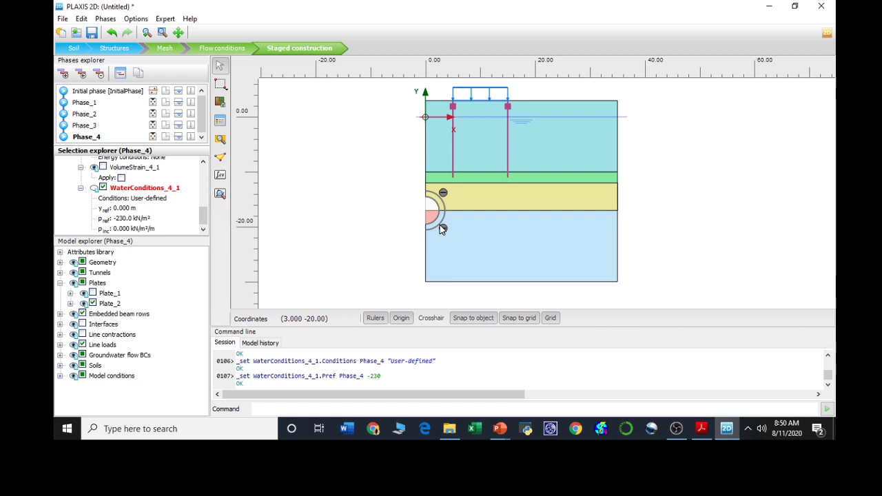
- Add Phase_5 after Phase_4 and check its calculation settings, leaving displacements not reset to zero
{"action": "left_click", "coordinate": [63, 74]}
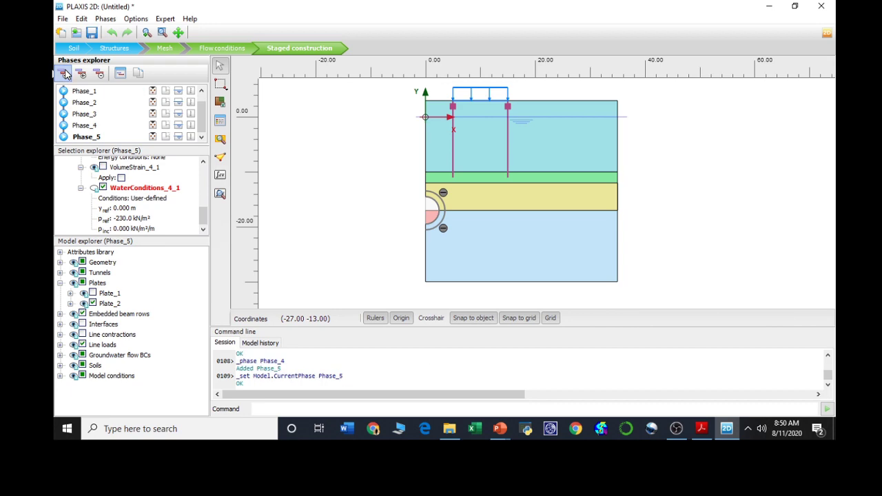
{"action": "double_click", "coordinate": [89, 140]}
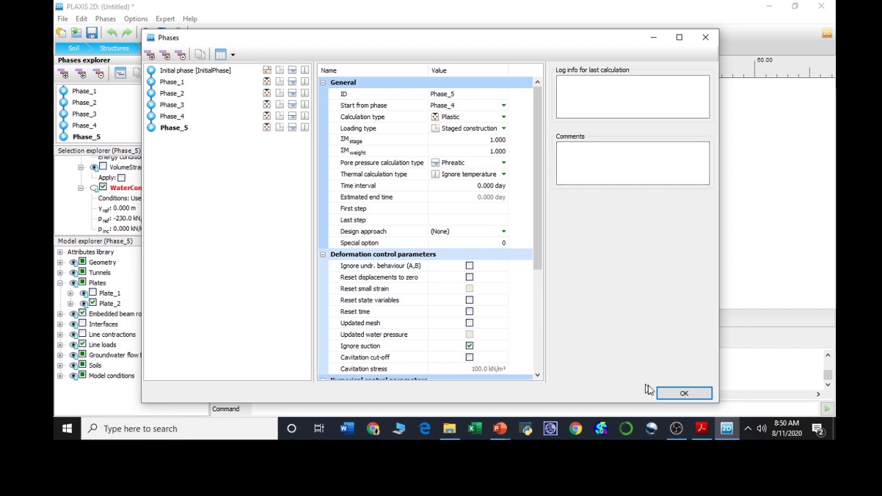
{"action": "left_click", "coordinate": [672, 394]}
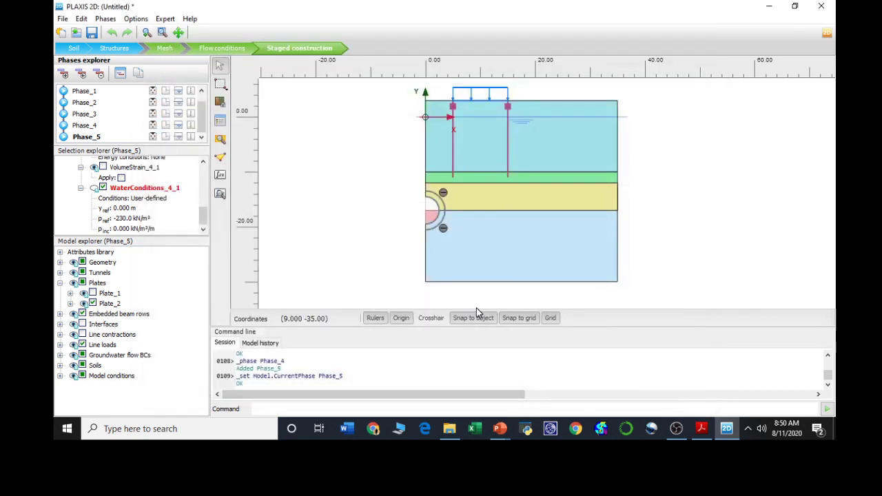
- Activate the tunnel lining Plate_1 and all interfaces in Phase_5
{"action": "left_click", "coordinate": [437, 206]}
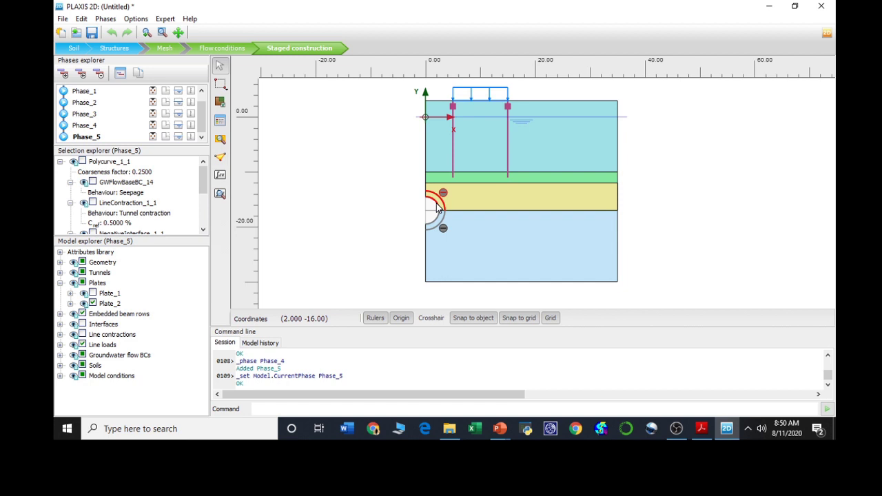
{"action": "left_click", "coordinate": [92, 294]}
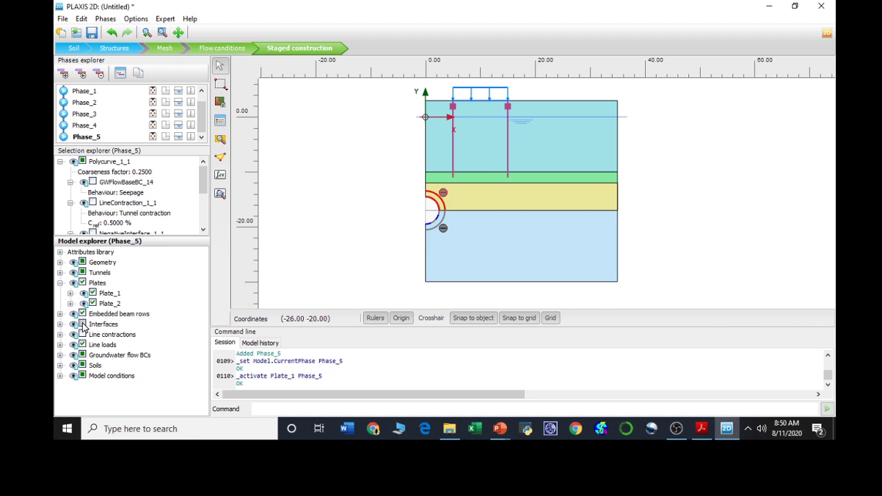
{"action": "left_click", "coordinate": [82, 324]}
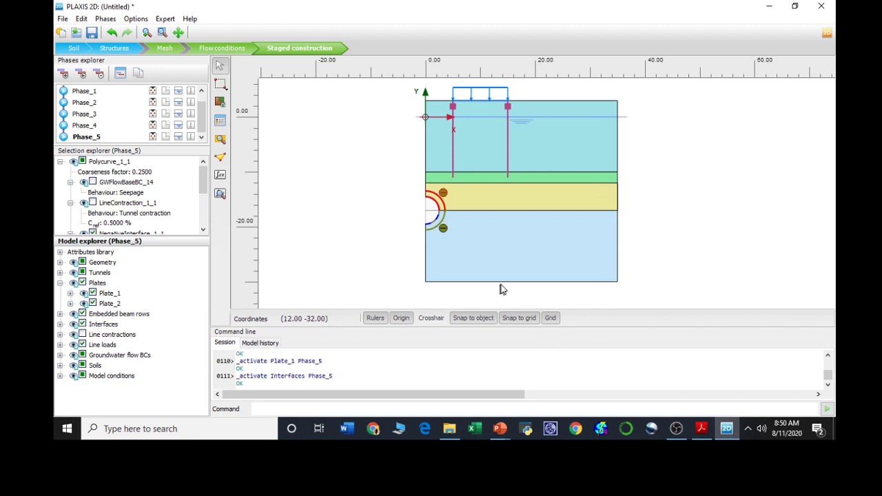
- Switch to the PowerPoint slide show, underline the Phase 5 instructions on dry clusters, plates and negative interfaces, and return to PLAXIS 2D
{"action": "left_click", "coordinate": [500, 429]}
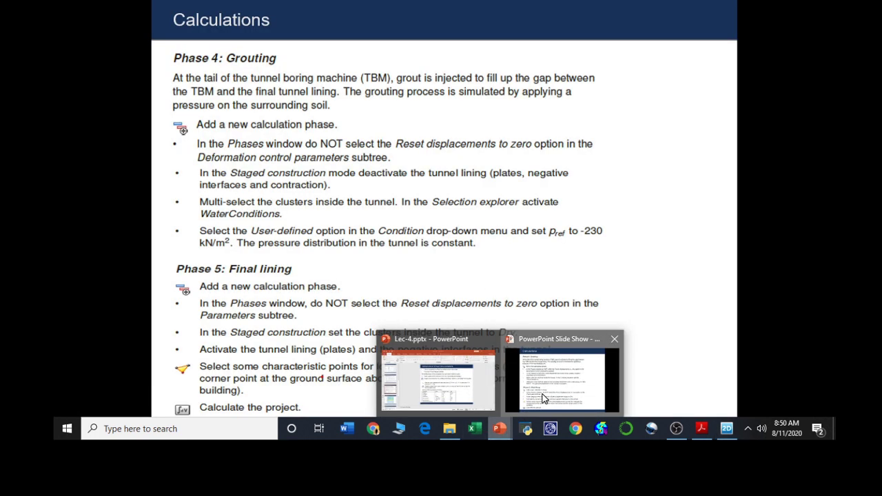
{"action": "left_click", "coordinate": [542, 397]}
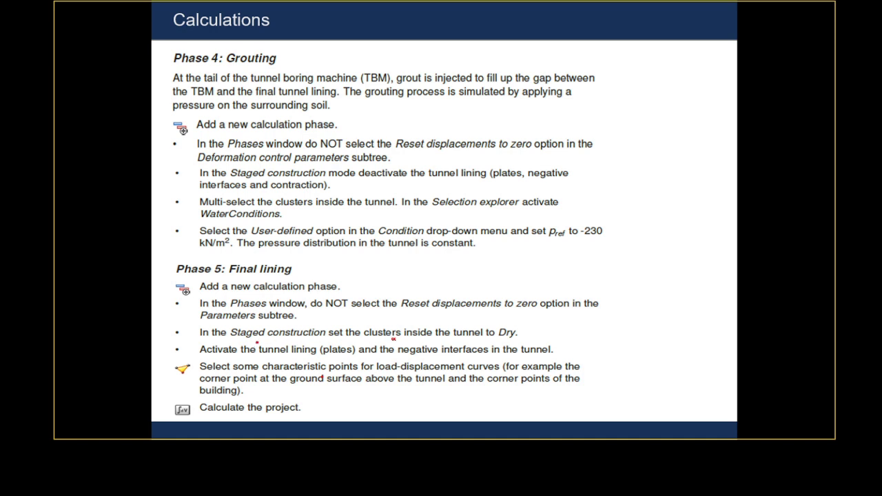
{"action": "left_click_drag", "start_coordinate": [422, 341], "coordinate": [506, 345]}
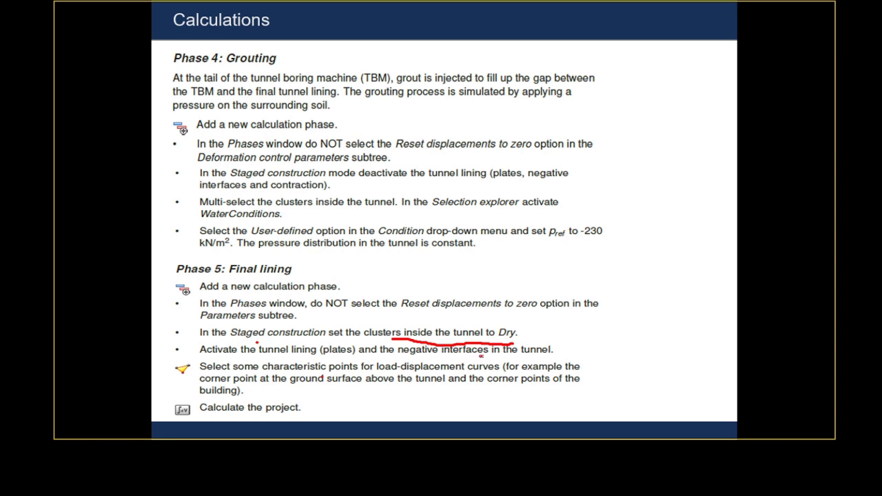
{"action": "left_click_drag", "start_coordinate": [324, 358], "coordinate": [348, 361]}
{"action": "left_click_drag", "start_coordinate": [411, 359], "coordinate": [534, 353]}
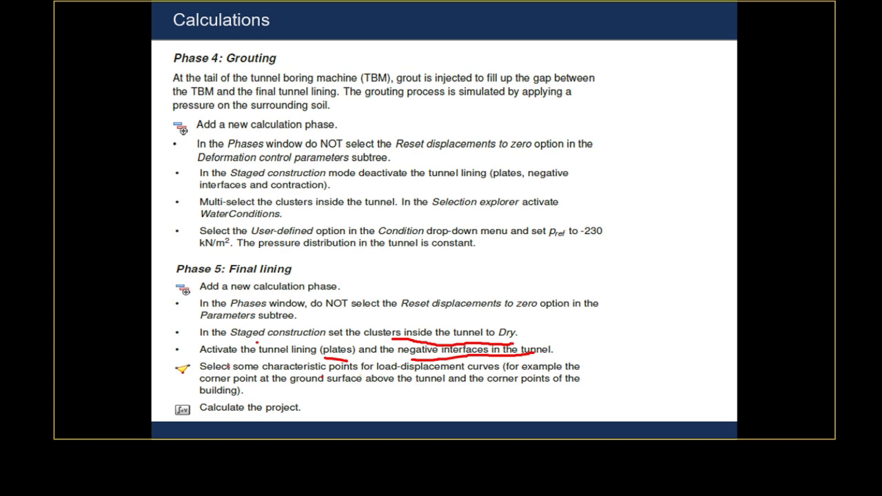
{"action": "key", "text": "super"}
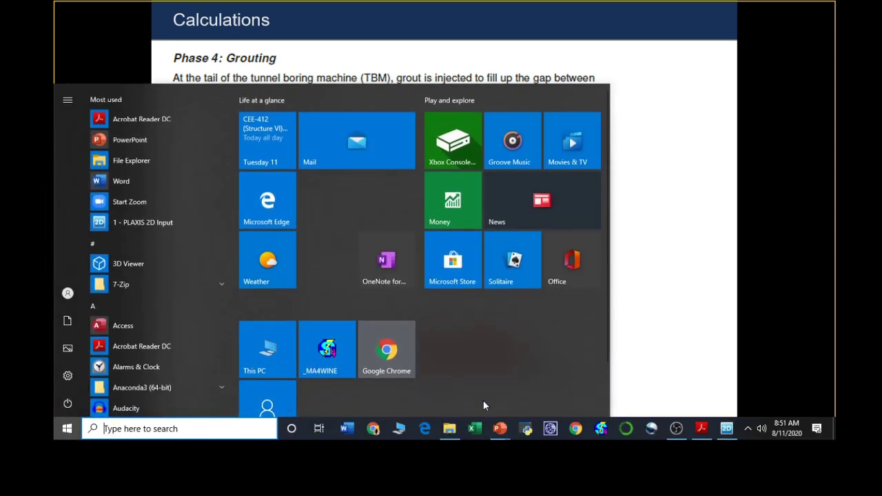
{"action": "left_click", "coordinate": [732, 430]}
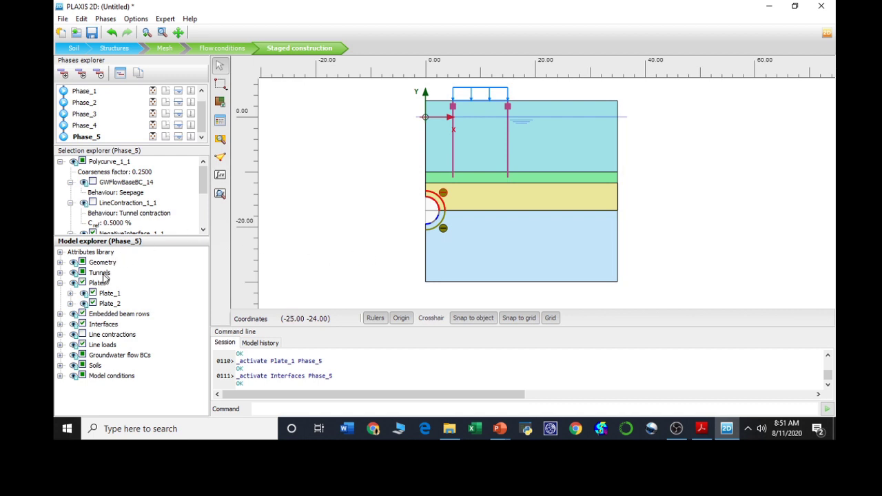
{"action": "left_click", "coordinate": [82, 324]}
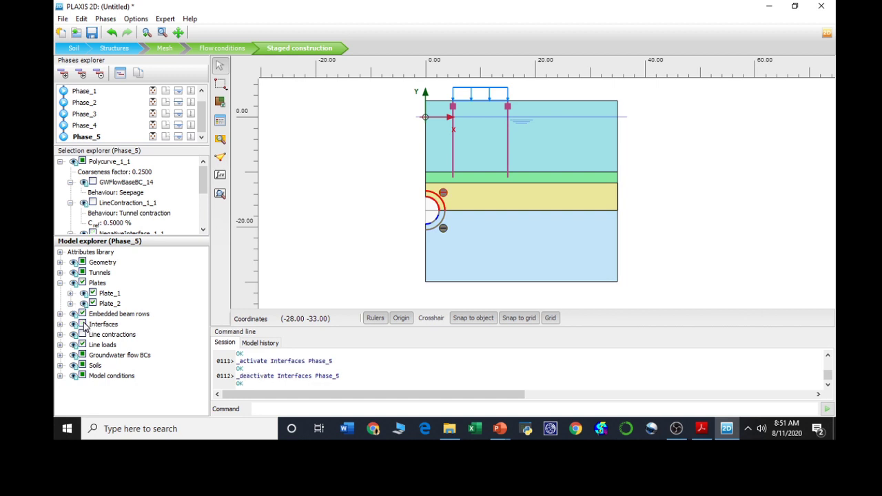
{"action": "left_click", "coordinate": [82, 324]}
{"action": "left_click_drag", "start_coordinate": [204, 181], "coordinate": [195, 215]}
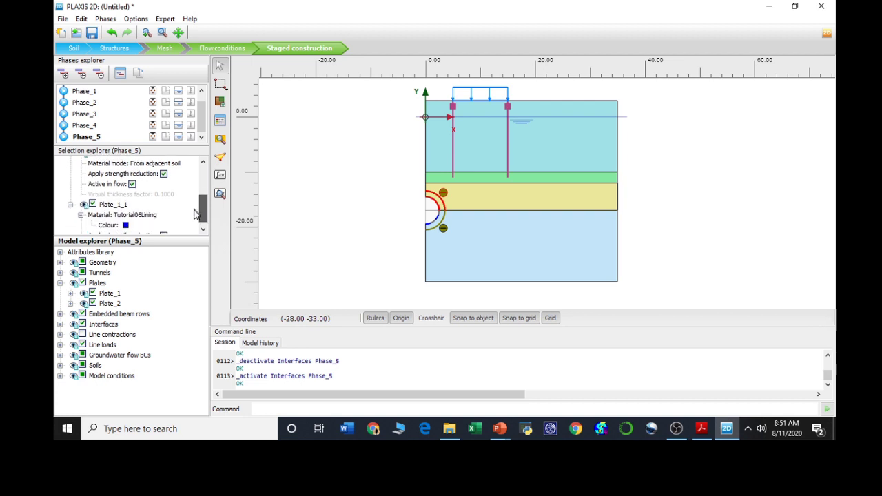
- Set the water conditions of the upper soil cluster inside the tunnel to Dry in Phase_5
{"action": "left_click", "coordinate": [422, 227]}
{"action": "left_click", "coordinate": [430, 216]}
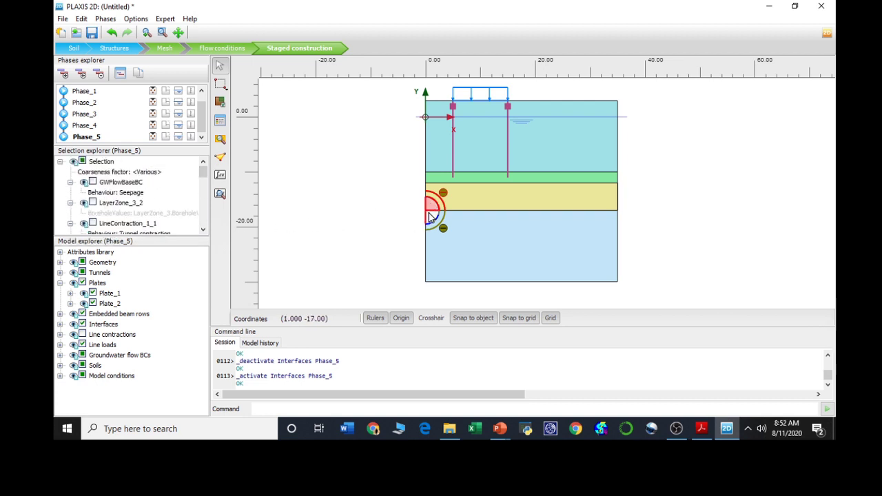
{"action": "left_click", "coordinate": [433, 219]}
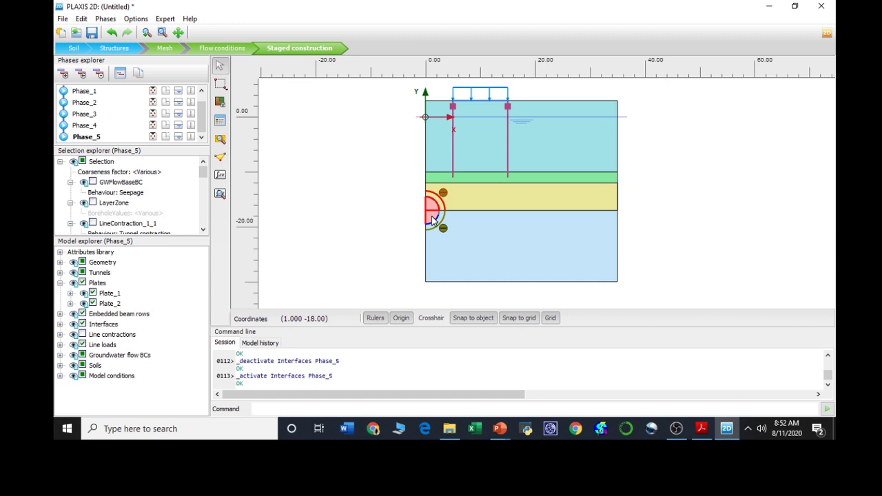
{"action": "left_click", "coordinate": [432, 219]}
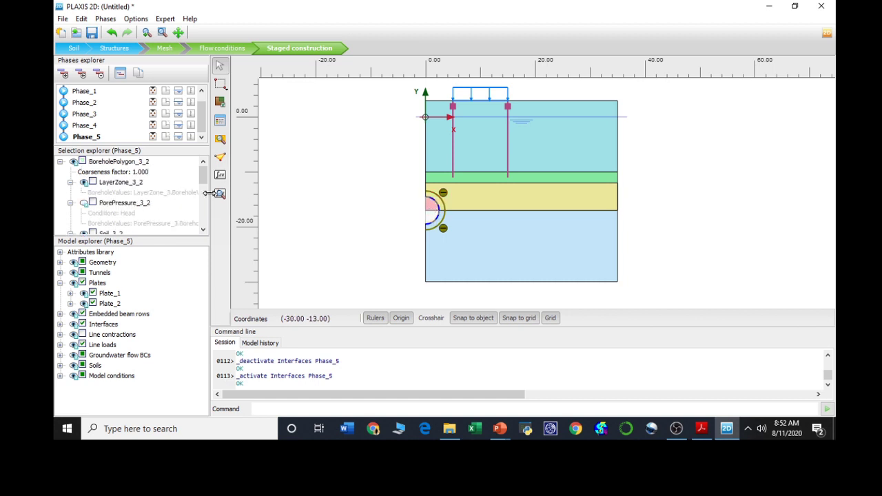
{"action": "scroll", "coordinate": [147, 210], "scroll_direction": "down", "scroll_amount": 5}
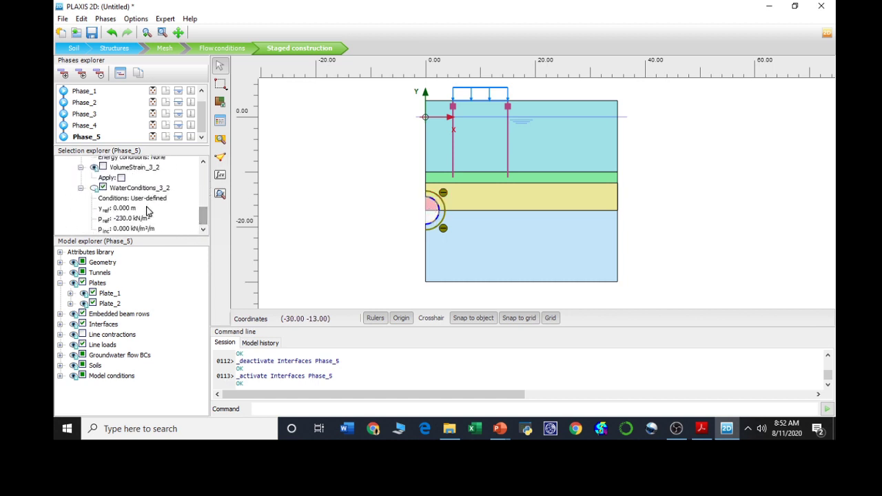
{"action": "left_click", "coordinate": [148, 199]}
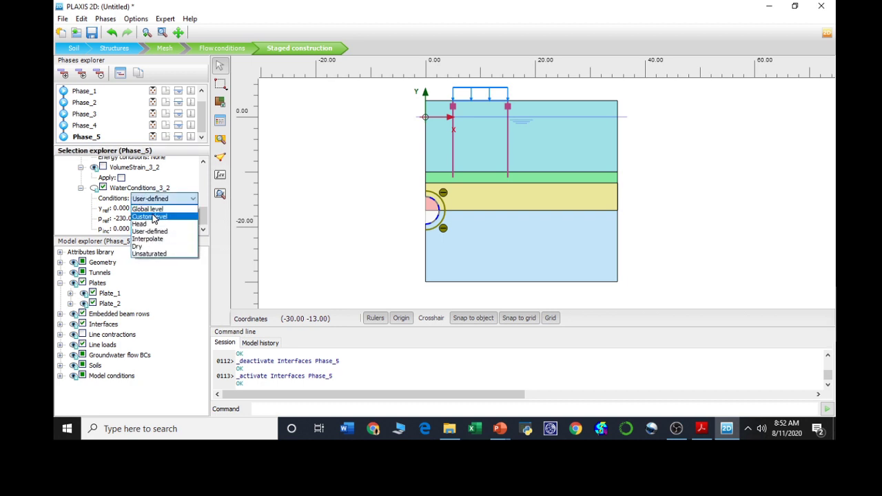
{"action": "left_click", "coordinate": [154, 246]}
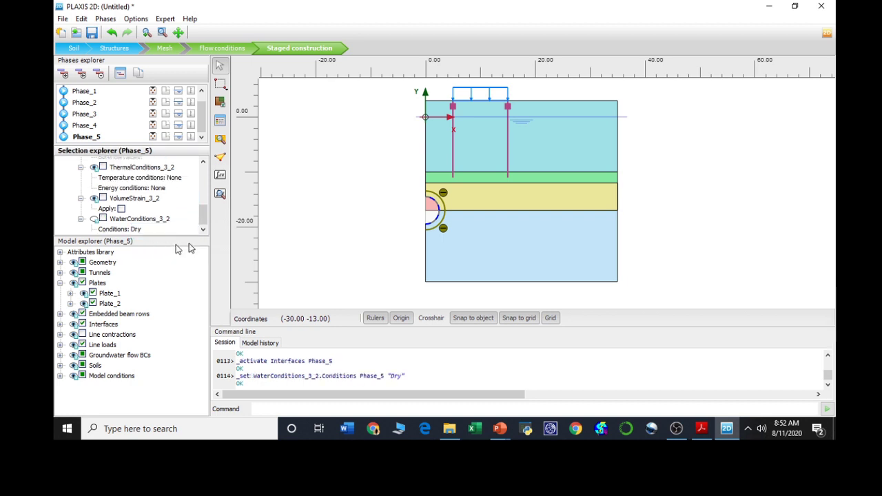
- Set the water conditions of the lower soil cluster inside the tunnel to Dry in Phase_5
{"action": "left_click", "coordinate": [432, 215]}
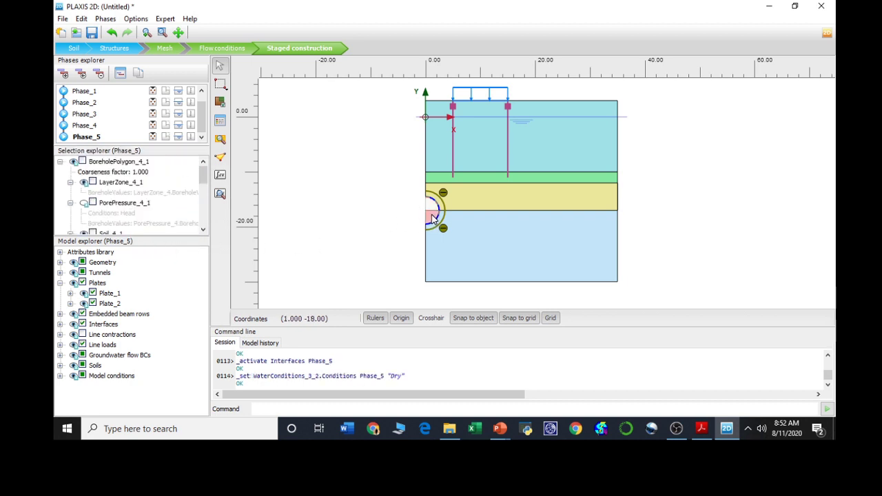
{"action": "left_click_drag", "start_coordinate": [203, 175], "coordinate": [193, 241]}
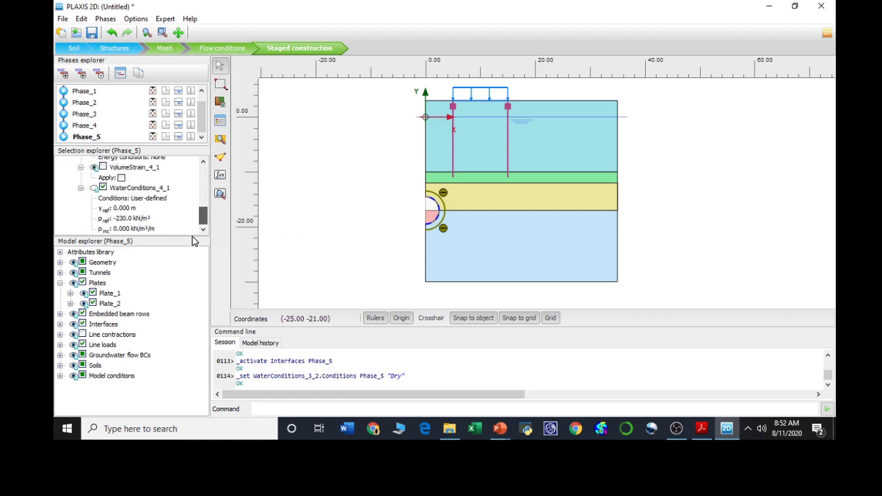
{"action": "left_click", "coordinate": [157, 199]}
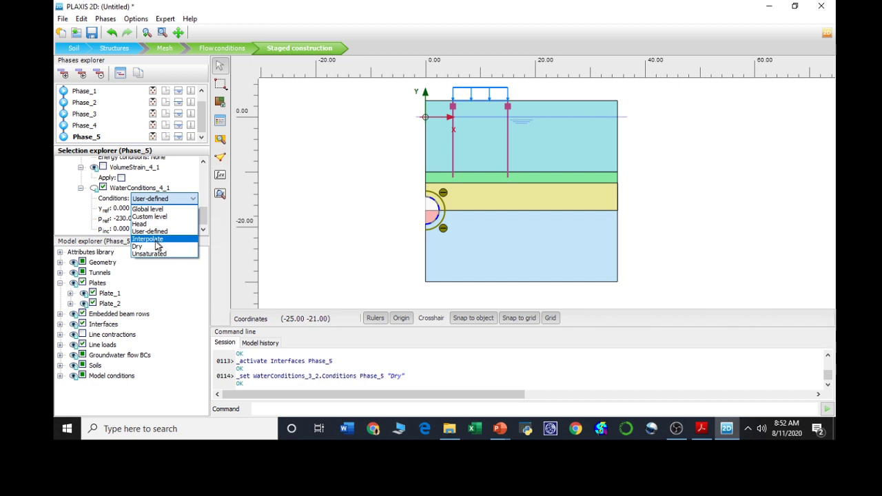
{"action": "left_click", "coordinate": [156, 240]}
{"action": "left_click", "coordinate": [154, 229]}
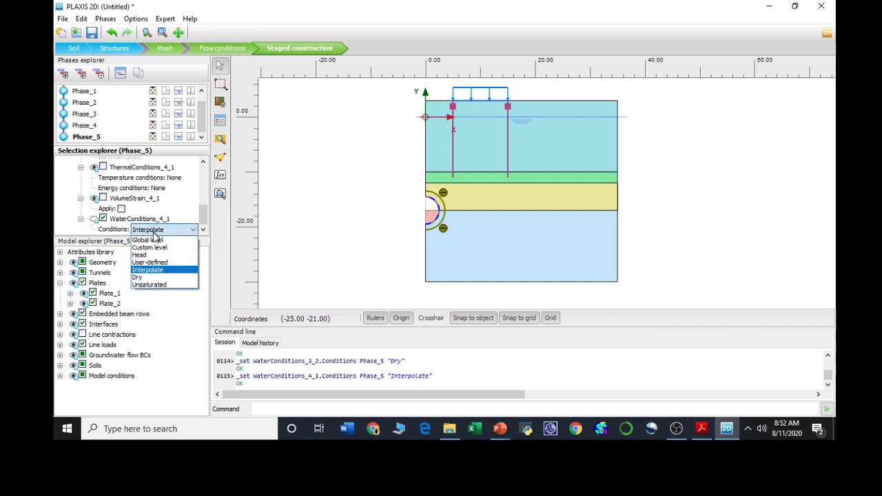
{"action": "left_click", "coordinate": [143, 277]}
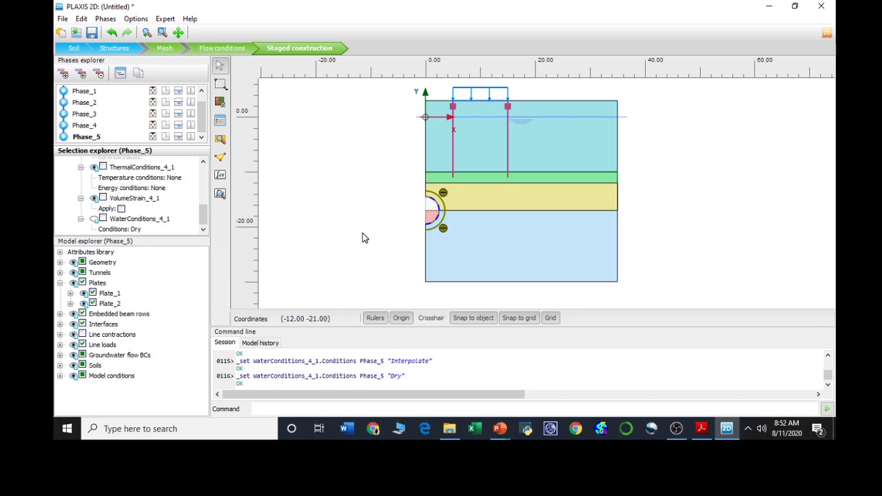
- Select curve nodes at about (1.01, -14.04) near the tunnel crown and (4.93, -11.75) in the green layer, and update the point selection
{"action": "left_click", "coordinate": [222, 157]}
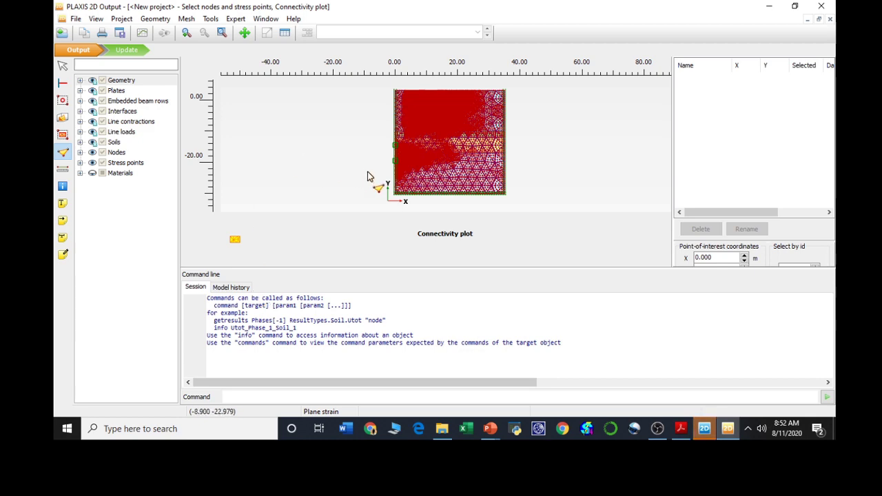
{"action": "scroll", "coordinate": [471, 124], "scroll_direction": "up", "scroll_amount": 3}
{"action": "scroll", "coordinate": [471, 124], "scroll_direction": "up", "scroll_amount": 4}
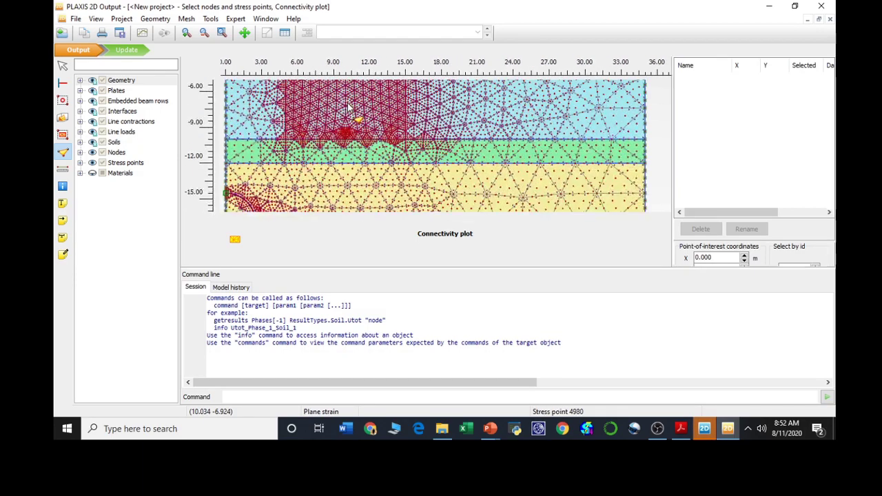
{"action": "scroll", "coordinate": [351, 110], "scroll_direction": "down", "scroll_amount": 2}
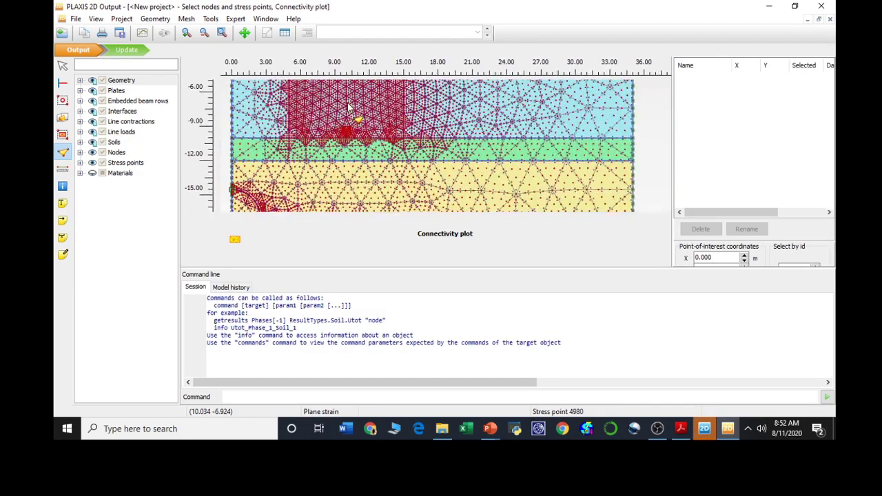
{"action": "left_click", "coordinate": [245, 187]}
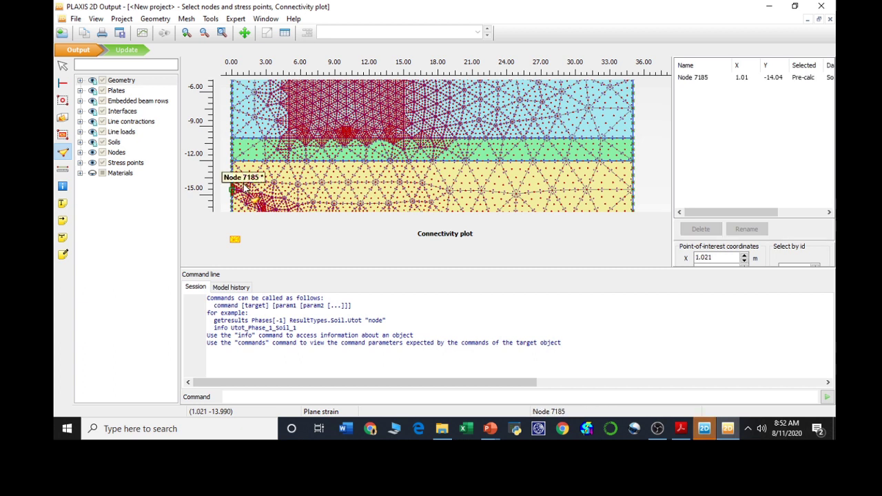
{"action": "left_click", "coordinate": [289, 159]}
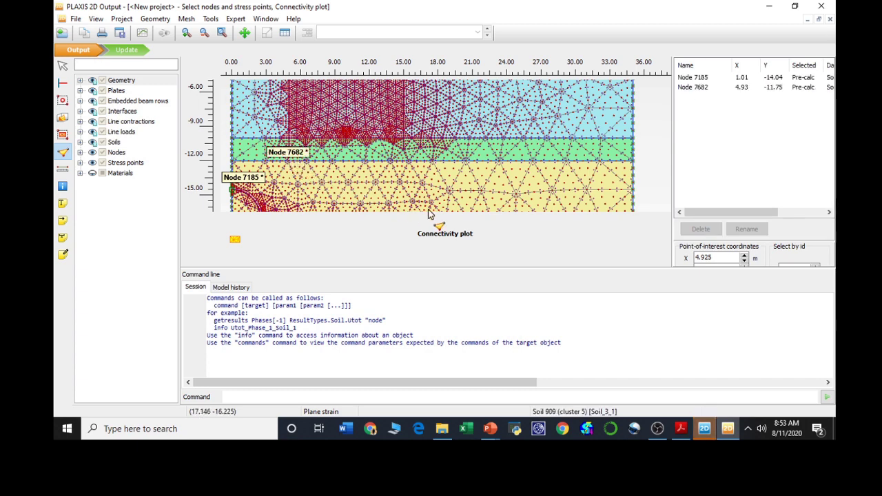
{"action": "left_click", "coordinate": [131, 52]}
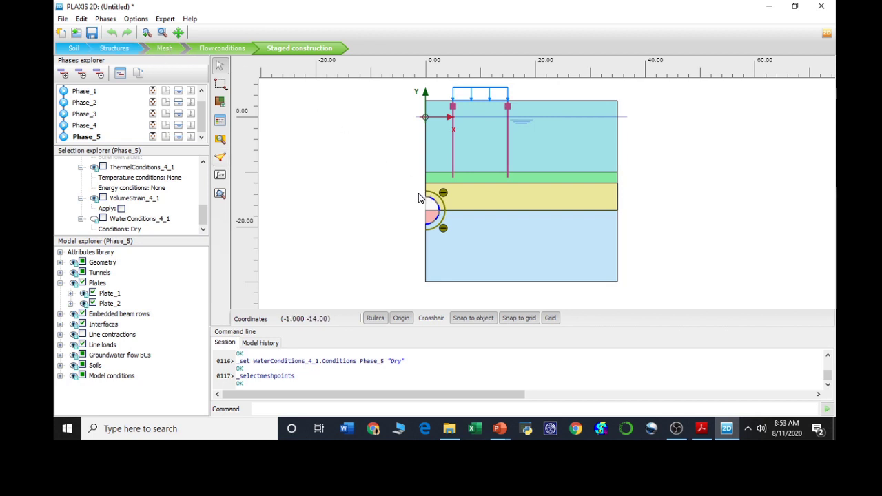
- Calculate the project's phases and open the calculation results of Phase_5
{"action": "left_click", "coordinate": [220, 178]}
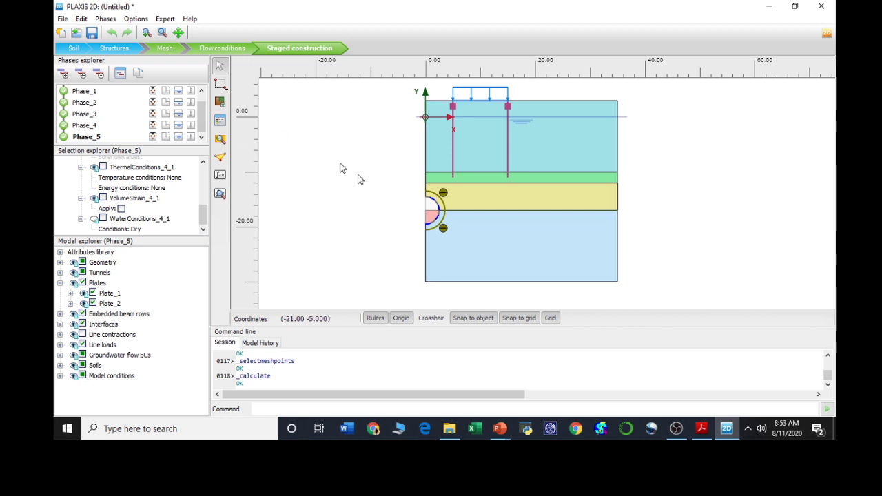
{"action": "left_click", "coordinate": [473, 222]}
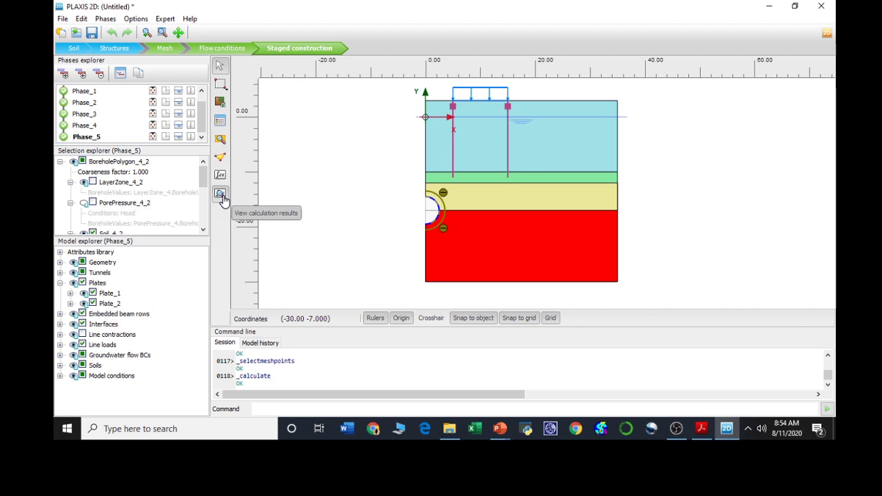
{"action": "left_click", "coordinate": [266, 194]}
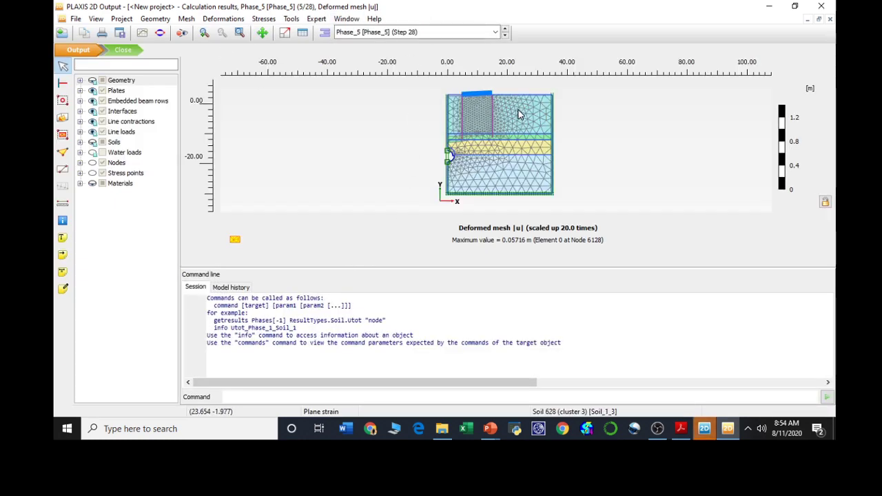
- Examine the Phase_5 deformed mesh around the building load and down to the tunnel
{"action": "scroll", "coordinate": [507, 108], "scroll_direction": "up", "scroll_amount": 2}
{"action": "scroll", "coordinate": [478, 94], "scroll_direction": "up", "scroll_amount": 1}
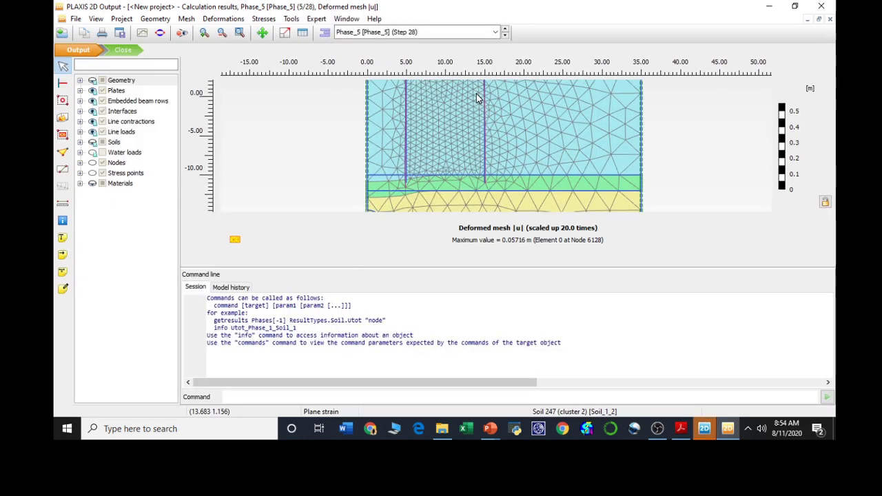
{"action": "left_click_drag", "start_coordinate": [479, 94], "coordinate": [457, 162]}
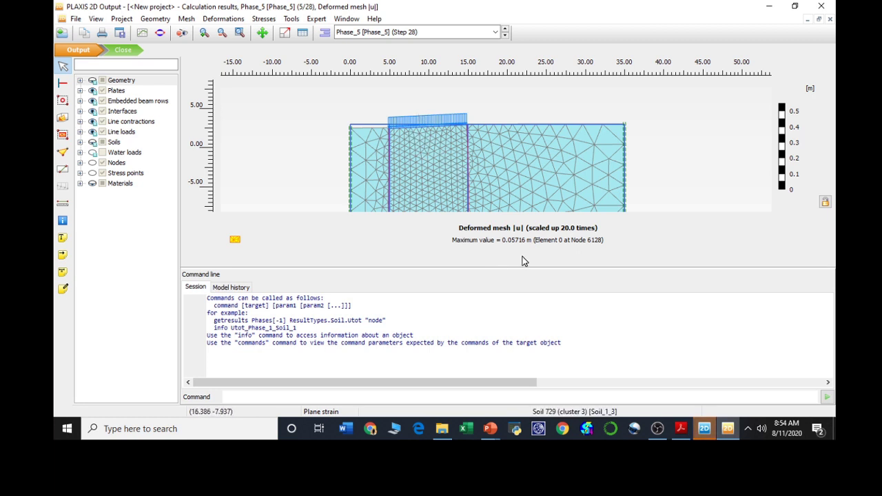
{"action": "scroll", "coordinate": [502, 178], "scroll_direction": "down", "scroll_amount": 3}
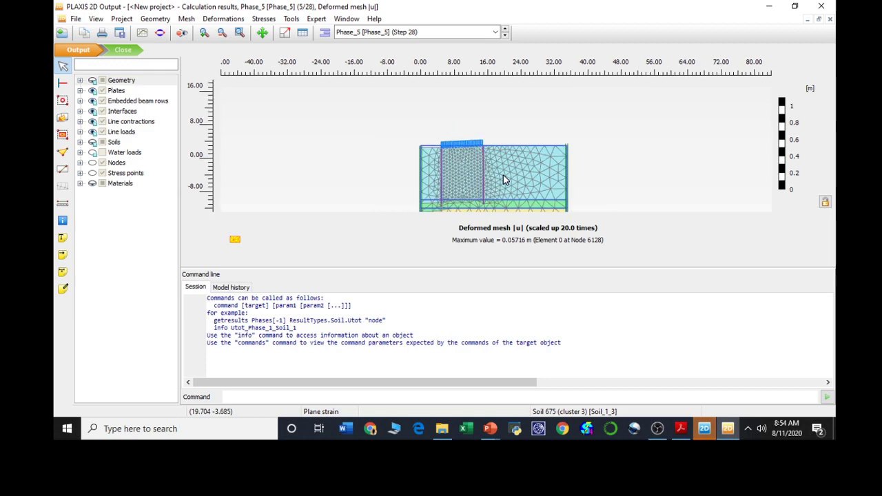
{"action": "scroll", "coordinate": [504, 179], "scroll_direction": "down", "scroll_amount": 2}
{"action": "left_click_drag", "start_coordinate": [503, 182], "coordinate": [506, 152]}
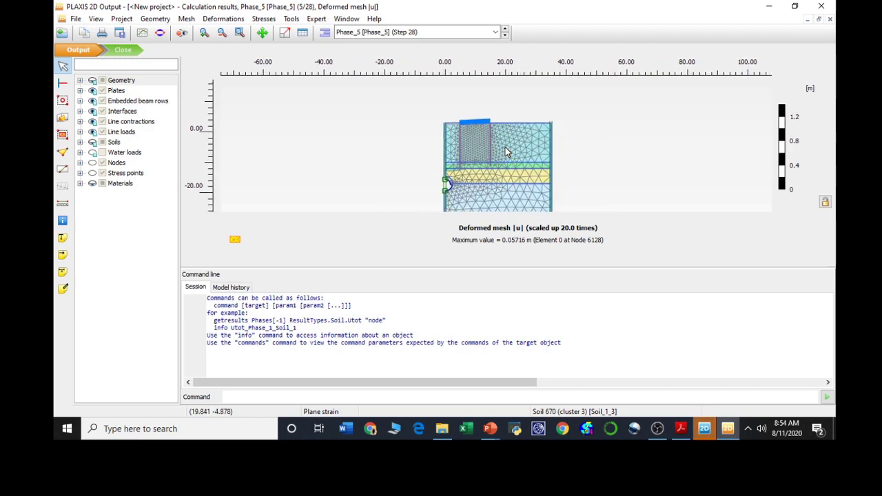
- Open the total displacement results of the plate under the building load and view them for Phase_2
{"action": "scroll", "coordinate": [507, 152], "scroll_direction": "up", "scroll_amount": 4}
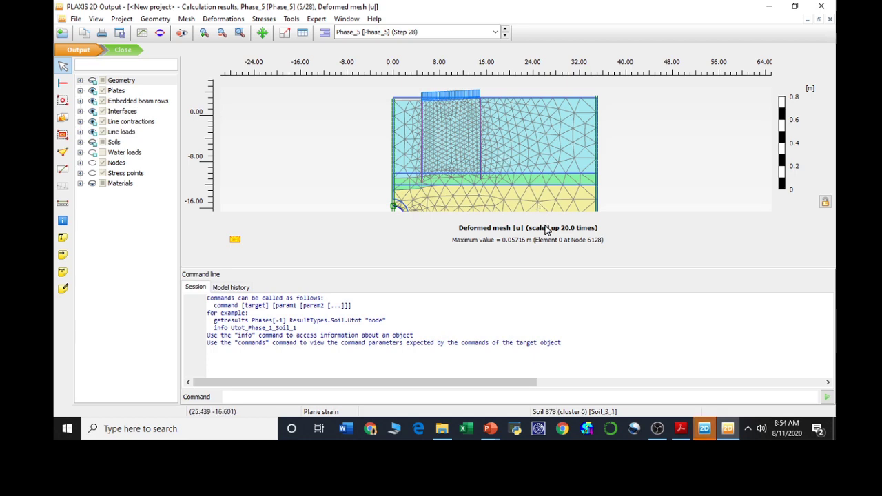
{"action": "scroll", "coordinate": [442, 102], "scroll_direction": "up", "scroll_amount": 2}
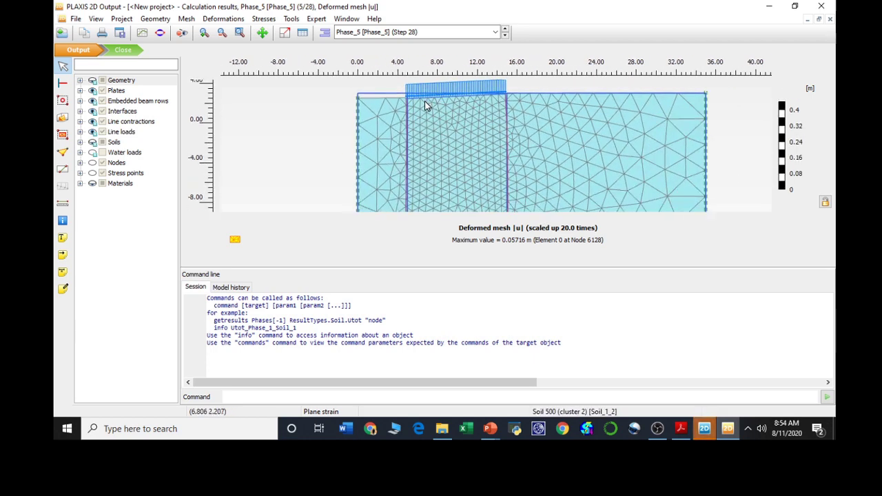
{"action": "scroll", "coordinate": [426, 105], "scroll_direction": "up", "scroll_amount": 1}
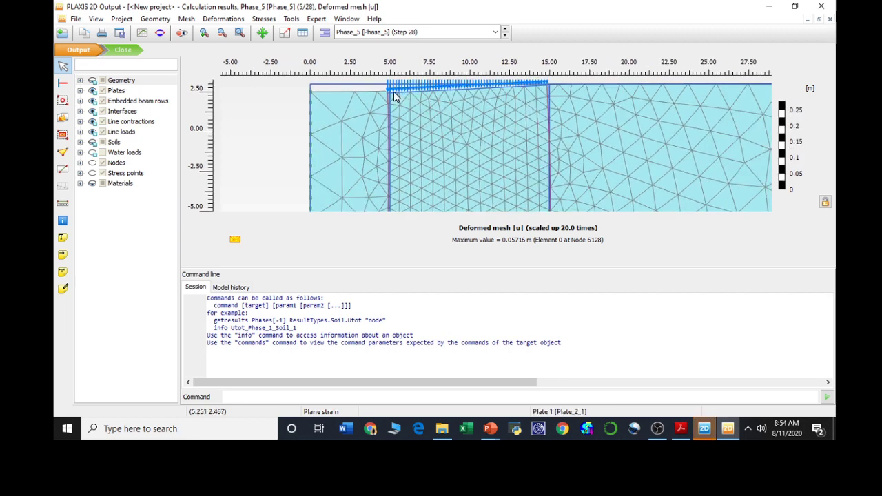
{"action": "double_click", "coordinate": [394, 97]}
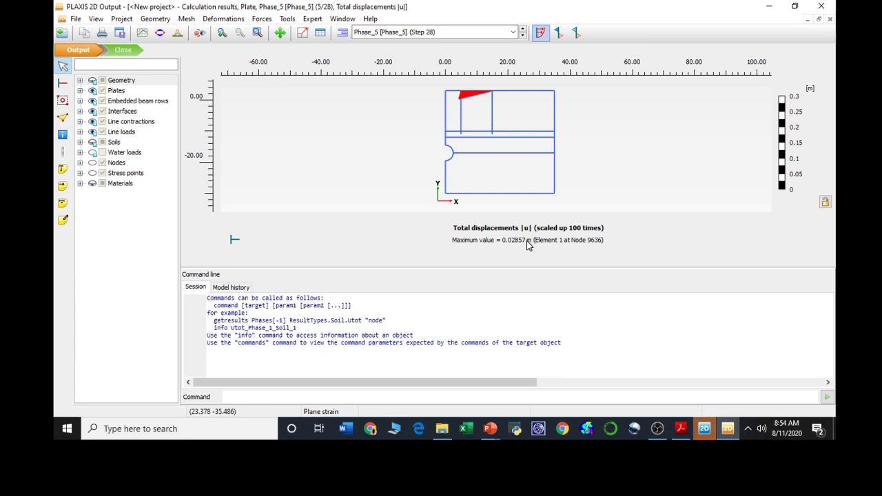
{"action": "left_click", "coordinate": [512, 33]}
{"action": "left_click", "coordinate": [477, 67]}
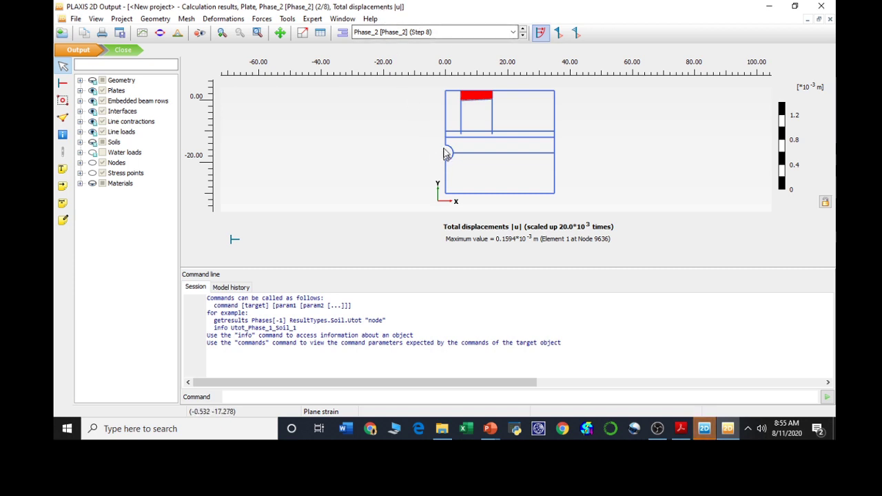
- Close the plate results and reopen the Phase_5 calculation results from the staged construction model
{"action": "left_click", "coordinate": [241, 20]}
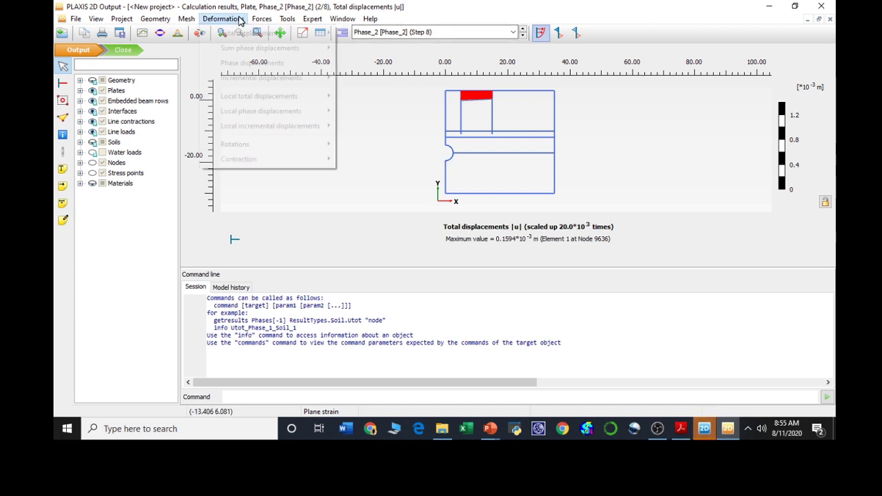
{"action": "left_click", "coordinate": [117, 51]}
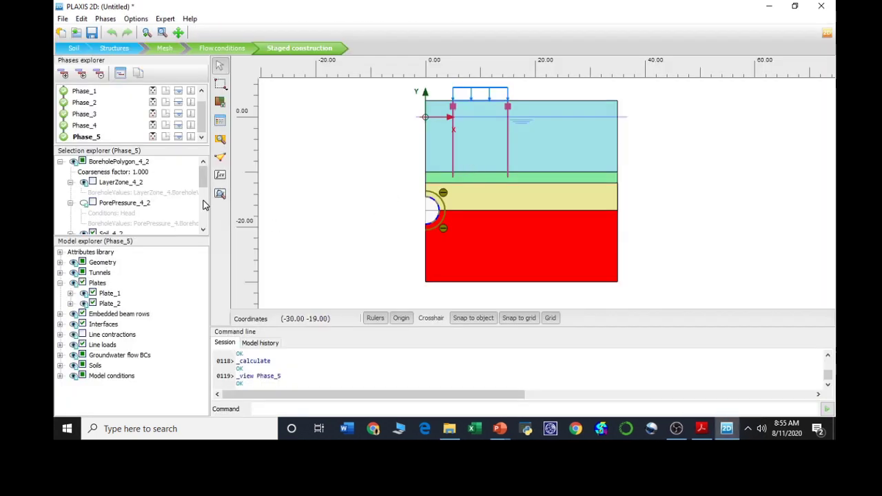
{"action": "left_click", "coordinate": [227, 194]}
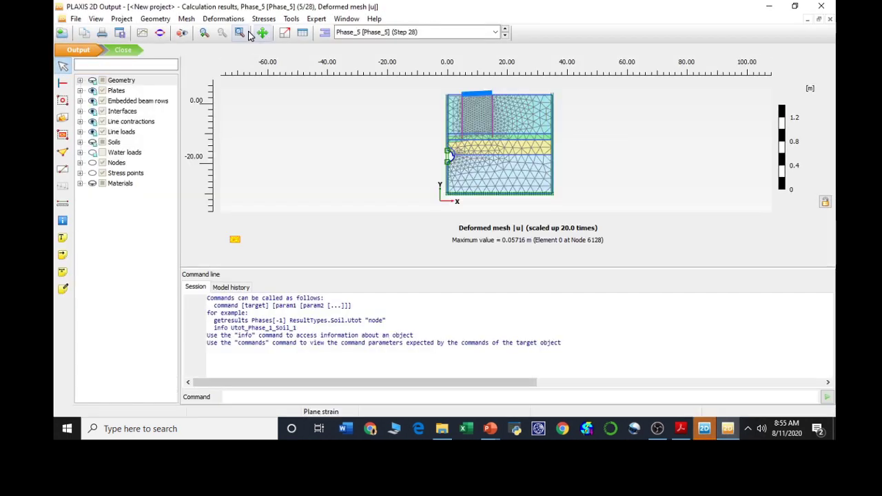
- Display the total displacements |u| of Phase_5 and examine them around the tunnel and up to the building load
{"action": "left_click", "coordinate": [223, 19]}
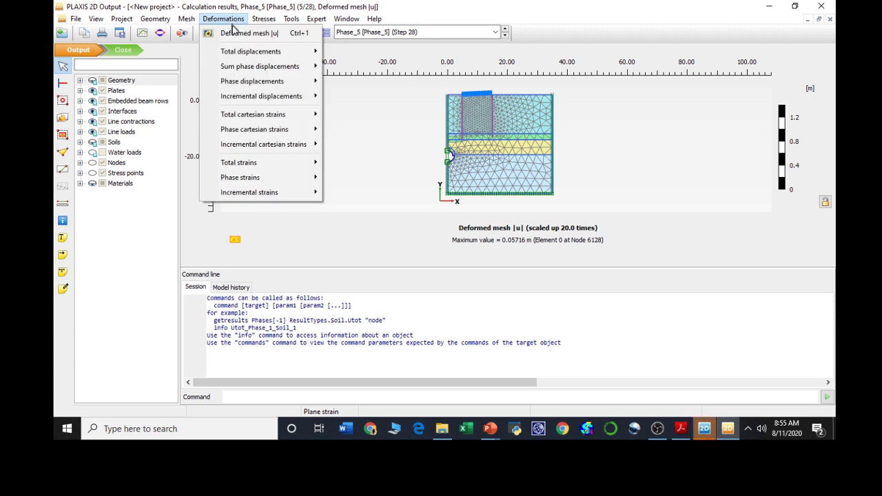
{"action": "mouse_move", "coordinate": [284, 51]}
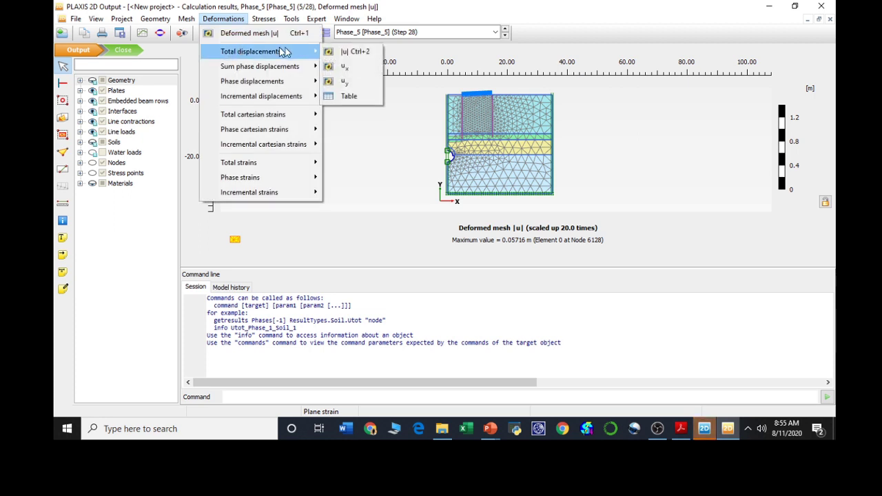
{"action": "left_click", "coordinate": [348, 53]}
{"action": "scroll", "coordinate": [473, 112], "scroll_direction": "up", "scroll_amount": 5}
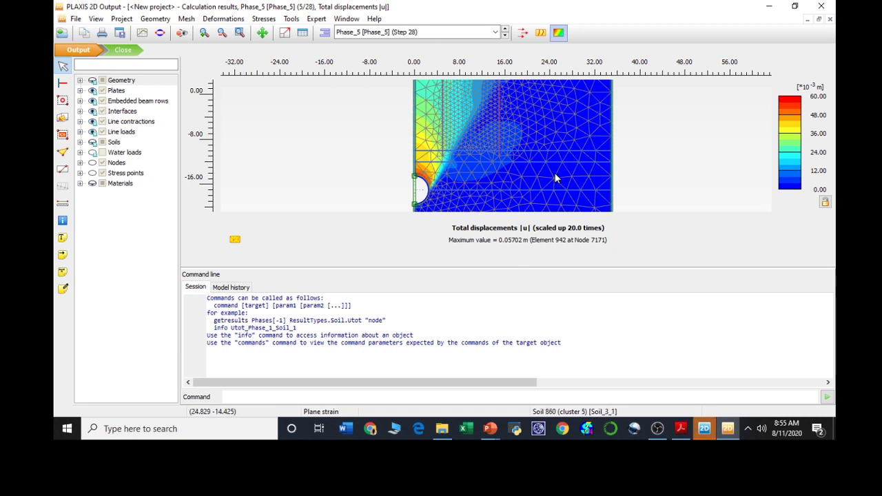
{"action": "scroll", "coordinate": [557, 175], "scroll_direction": "down", "scroll_amount": 2}
{"action": "scroll", "coordinate": [482, 183], "scroll_direction": "up", "scroll_amount": 1}
{"action": "scroll", "coordinate": [472, 185], "scroll_direction": "up", "scroll_amount": 1}
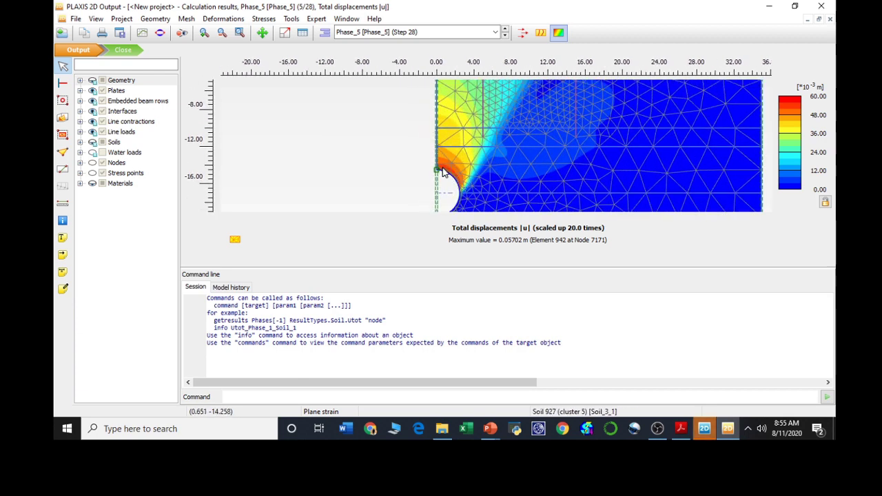
{"action": "scroll", "coordinate": [587, 144], "scroll_direction": "down", "scroll_amount": 1}
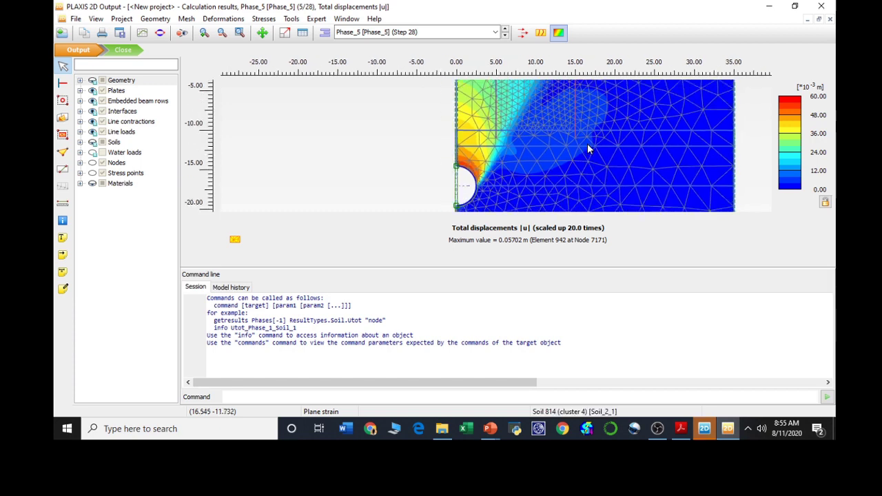
{"action": "scroll", "coordinate": [586, 144], "scroll_direction": "down", "scroll_amount": 1}
{"action": "scroll", "coordinate": [586, 142], "scroll_direction": "down", "scroll_amount": 1}
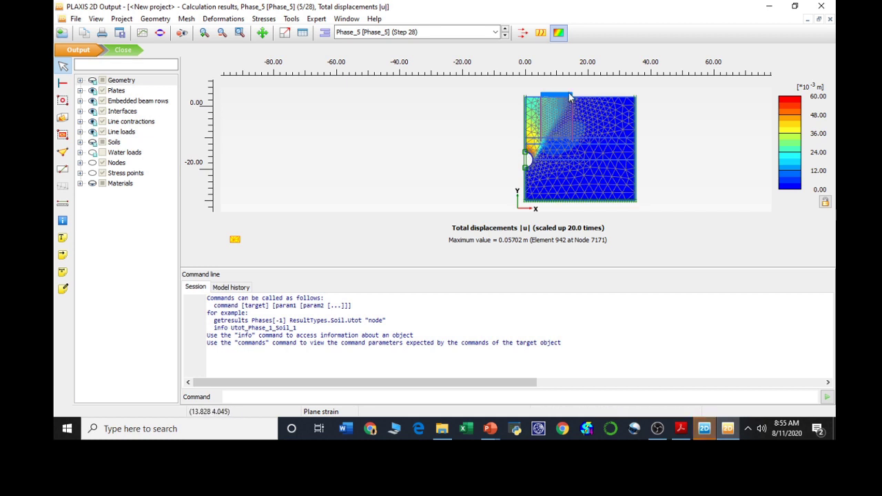
- Show the total displacements as contour lines, restore the shaded display and inspect the area around the tunnel crown
{"action": "left_click", "coordinate": [539, 33]}
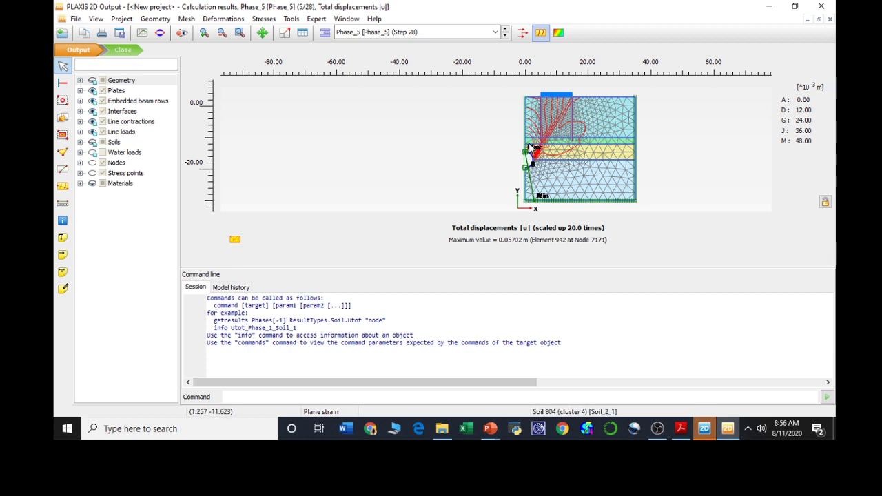
{"action": "left_click", "coordinate": [559, 32]}
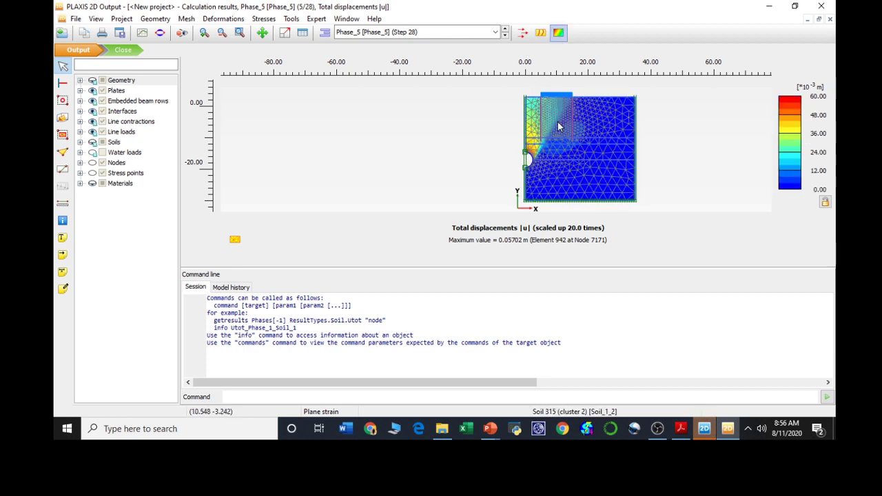
{"action": "scroll", "coordinate": [557, 142], "scroll_direction": "up", "scroll_amount": 3}
{"action": "scroll", "coordinate": [551, 142], "scroll_direction": "up", "scroll_amount": 1}
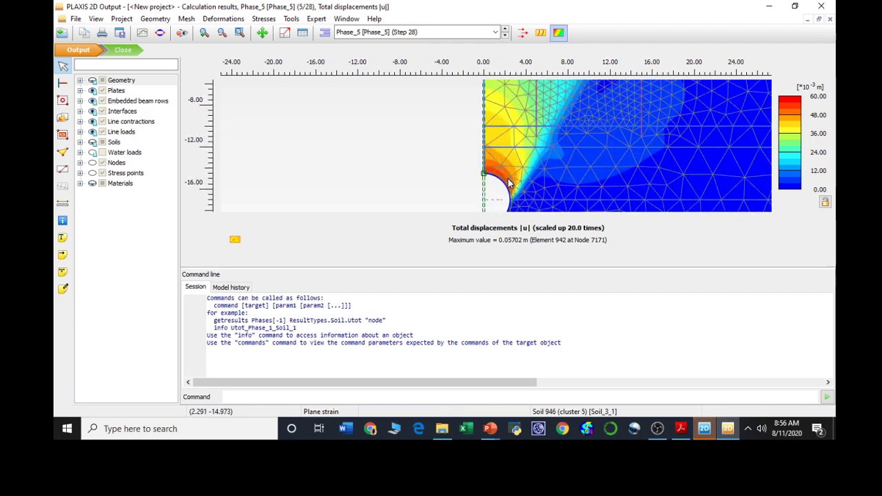
{"action": "scroll", "coordinate": [510, 183], "scroll_direction": "up", "scroll_amount": 2}
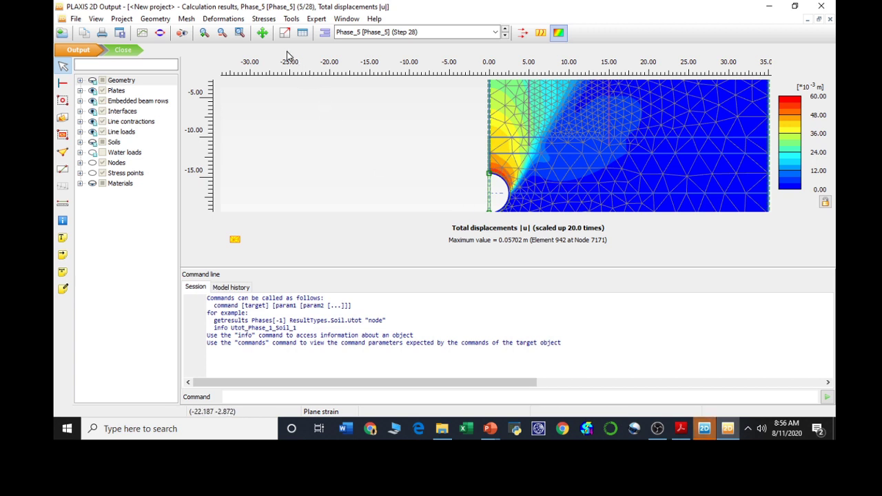
{"action": "left_click", "coordinate": [262, 19]}
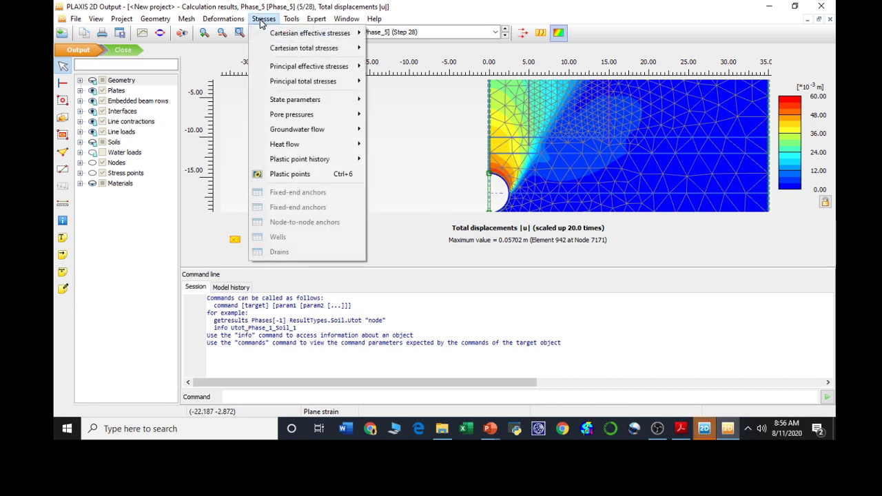
{"action": "mouse_move", "coordinate": [238, 24]}
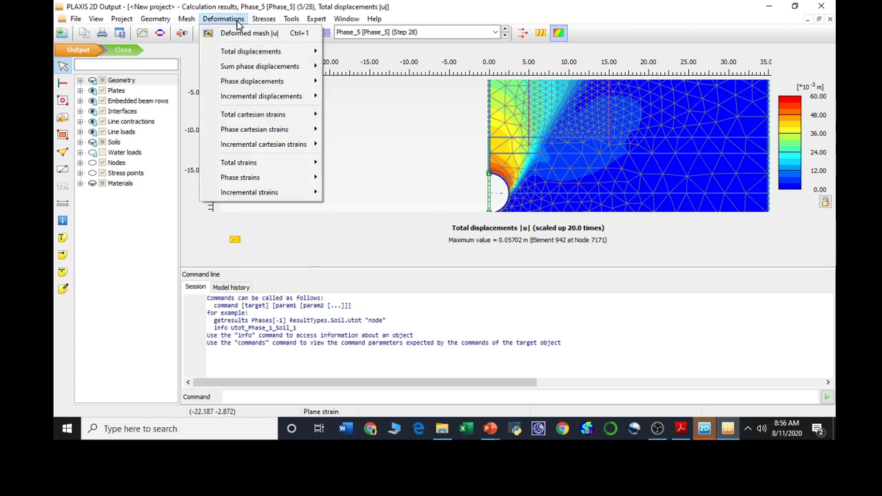
{"action": "mouse_move", "coordinate": [263, 19]}
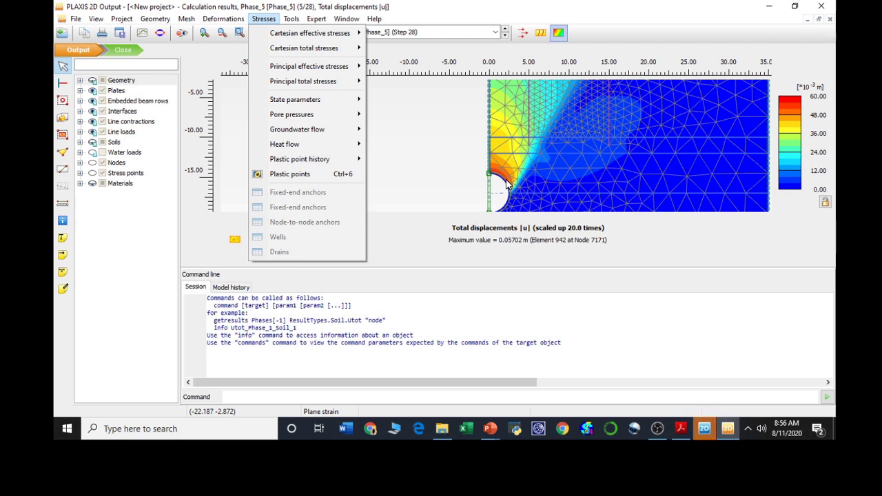
{"action": "left_click", "coordinate": [528, 147]}
- Open the Phase_5 displacement results of the embedded beam row nearer the tunnel and compare its diagram display styles
{"action": "double_click", "coordinate": [529, 146]}
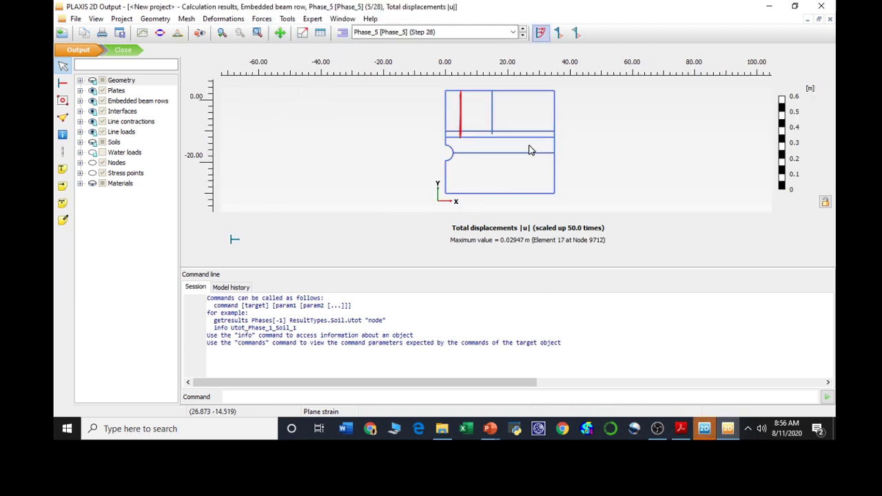
{"action": "left_click", "coordinate": [559, 33]}
{"action": "left_click", "coordinate": [577, 33]}
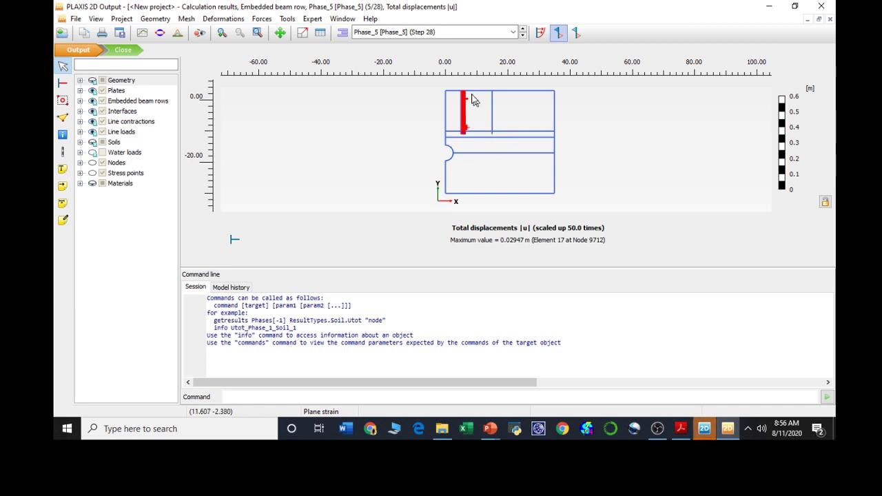
{"action": "left_click", "coordinate": [380, 34]}
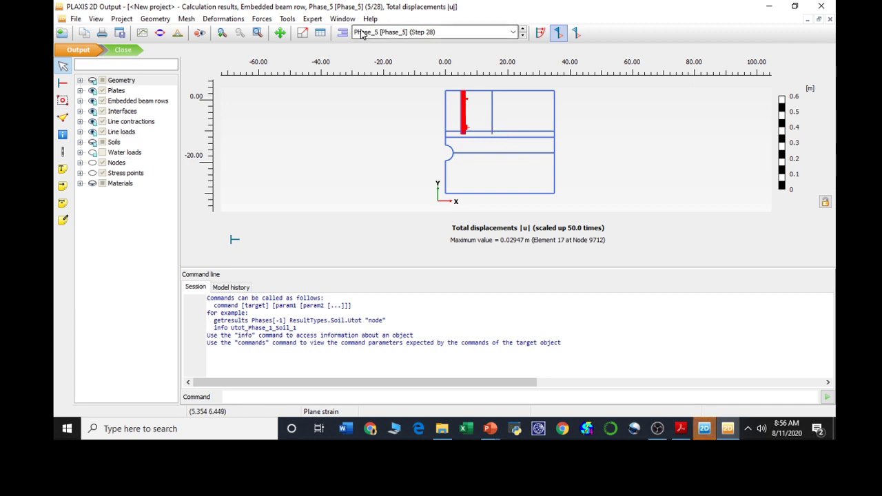
{"action": "left_click", "coordinate": [540, 34]}
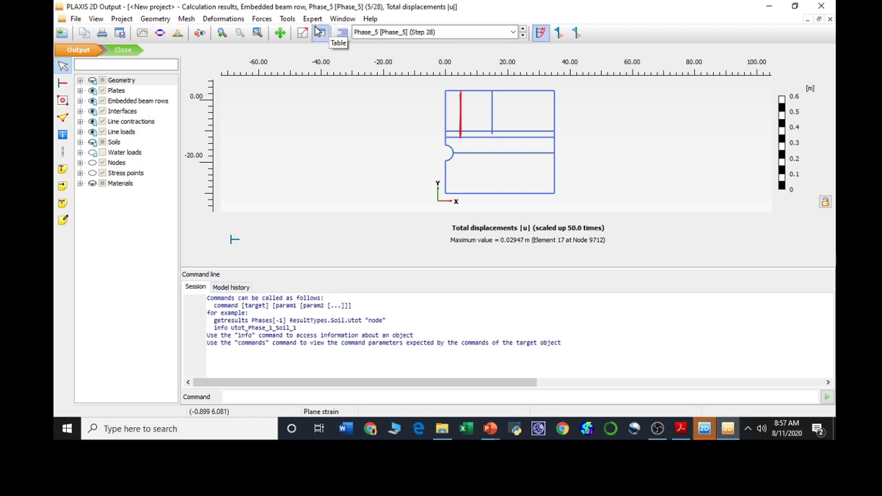
- Close the embedded beam row results and reopen the Phase_5 deformed mesh around the tunnel
{"action": "left_click", "coordinate": [124, 49]}
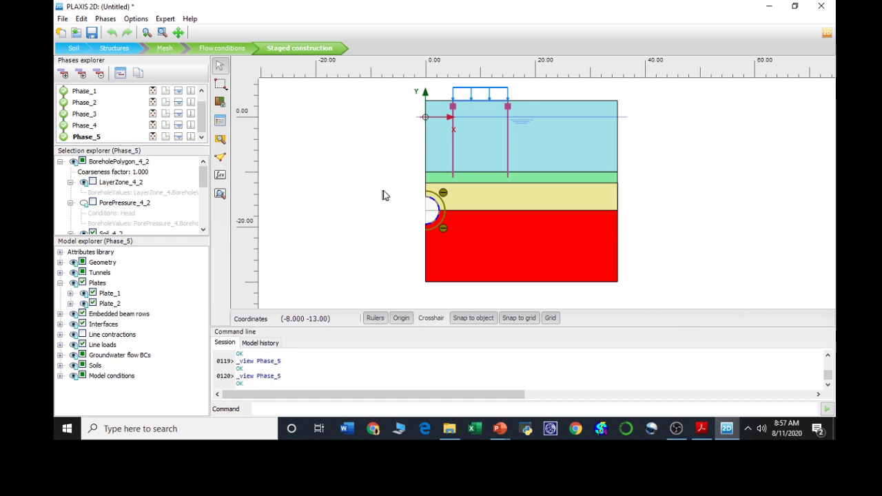
{"action": "left_click", "coordinate": [219, 196]}
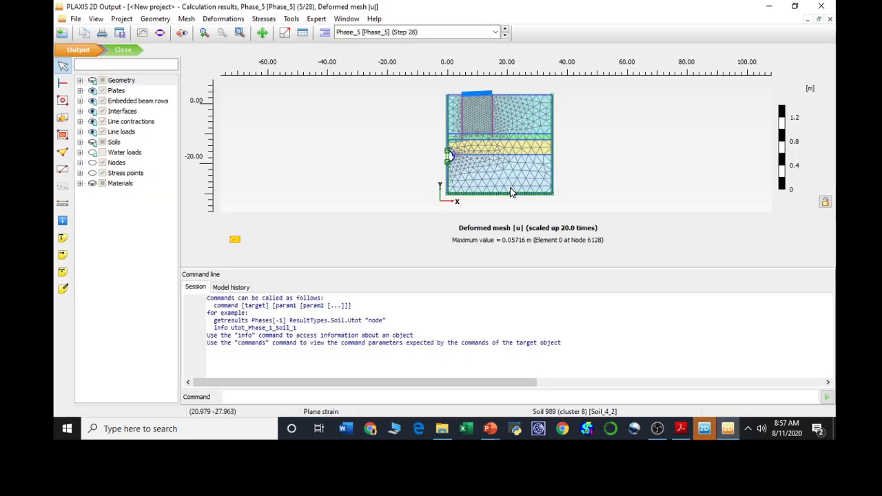
{"action": "scroll", "coordinate": [423, 146], "scroll_direction": "up", "scroll_amount": 5}
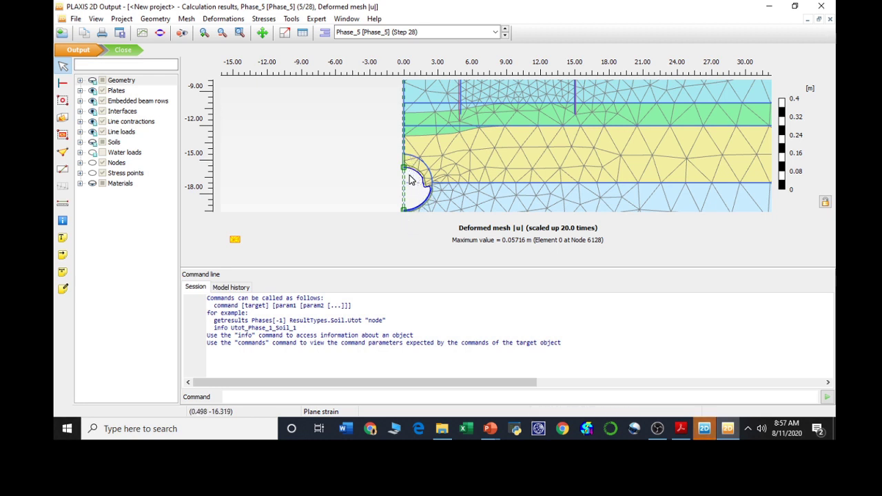
- Compare the deformed mesh around the tunnel lining for Phase_2, Phase_3, Phase_4 and Phase_5
{"action": "left_click", "coordinate": [389, 38]}
{"action": "left_click", "coordinate": [379, 66]}
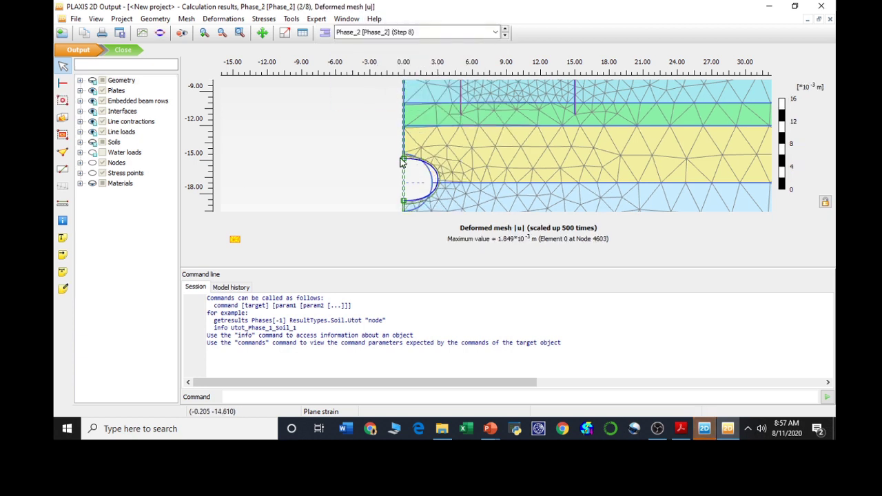
{"action": "left_click", "coordinate": [410, 34]}
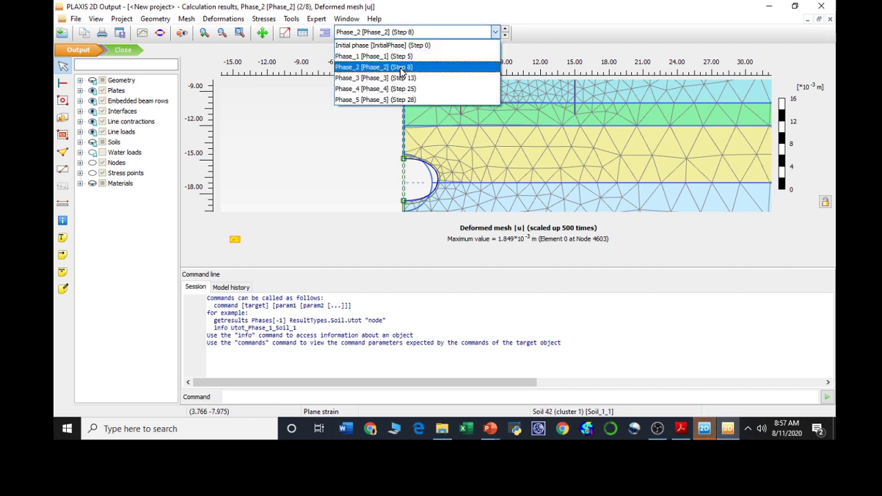
{"action": "left_click", "coordinate": [399, 78]}
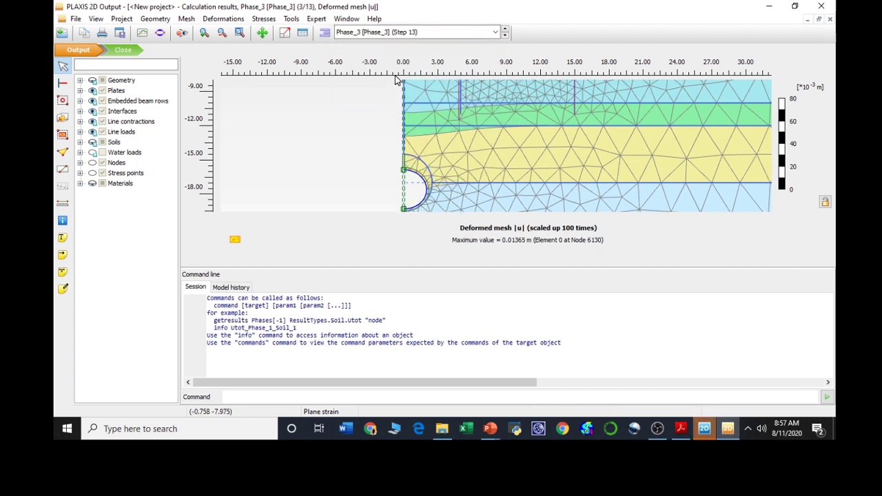
{"action": "left_click", "coordinate": [409, 32]}
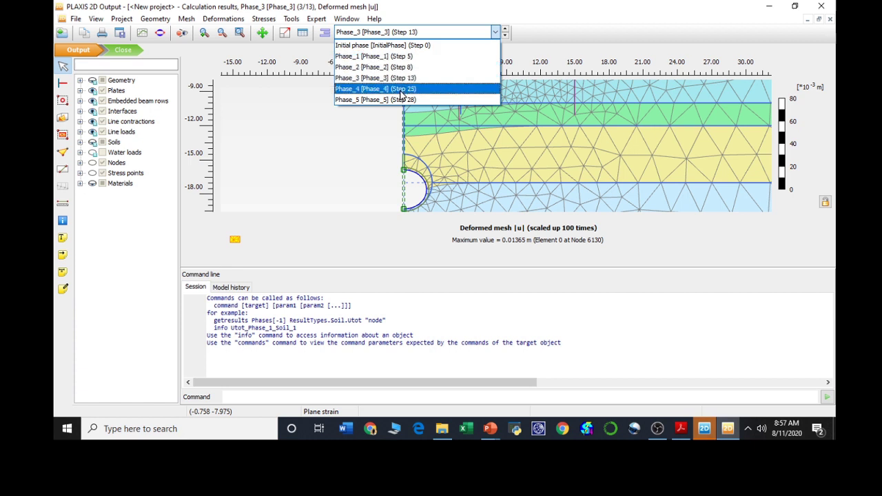
{"action": "left_click", "coordinate": [400, 90]}
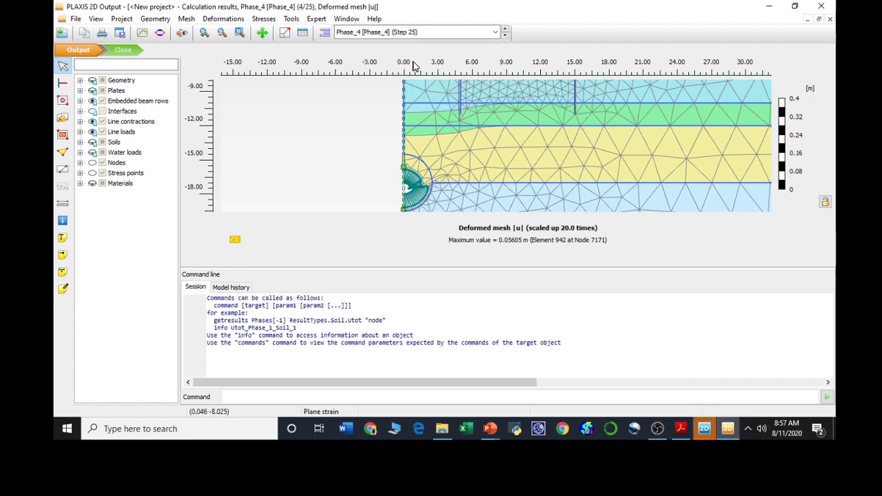
{"action": "left_click", "coordinate": [413, 32]}
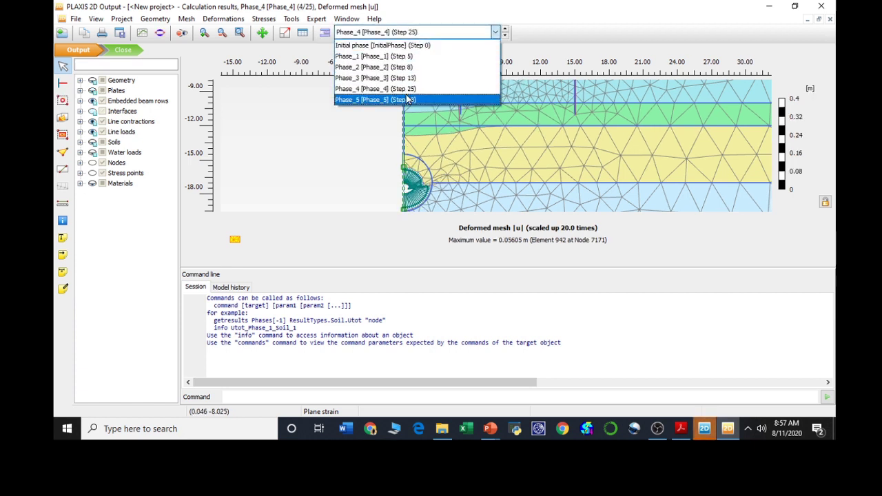
{"action": "left_click", "coordinate": [406, 100]}
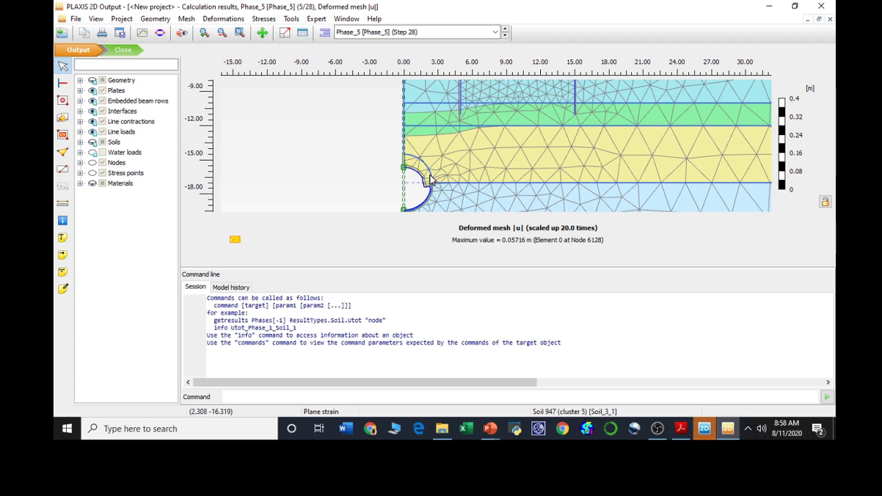
- Open the Phase_5 plate results of the tunnel lining and display its axial forces N as a wireframe distribution
{"action": "double_click", "coordinate": [415, 211]}
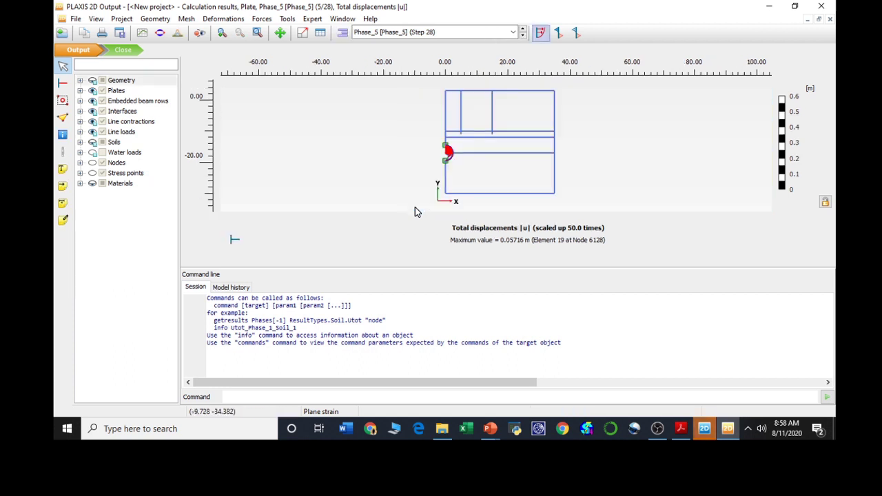
{"action": "scroll", "coordinate": [457, 144], "scroll_direction": "up", "scroll_amount": 2}
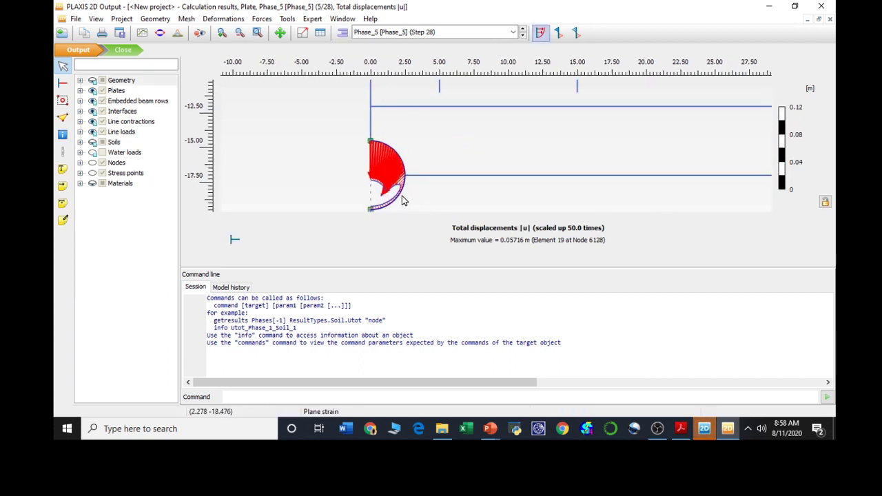
{"action": "left_click", "coordinate": [262, 21]}
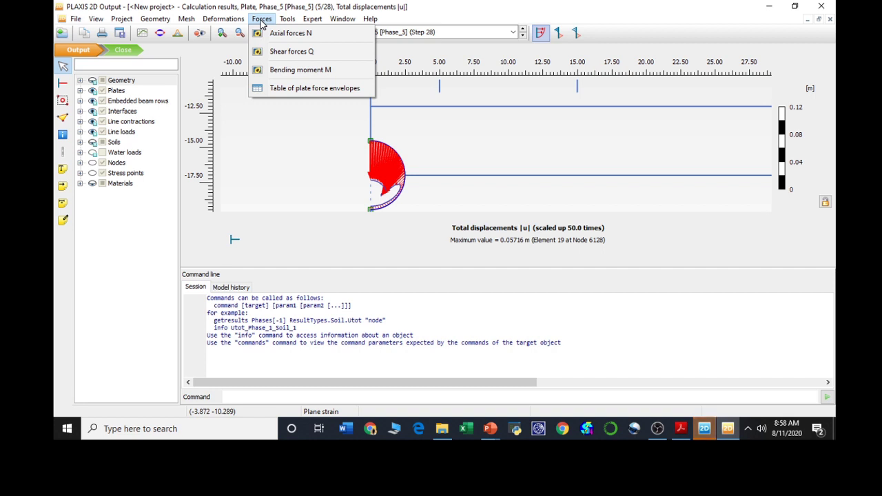
{"action": "left_click", "coordinate": [272, 37]}
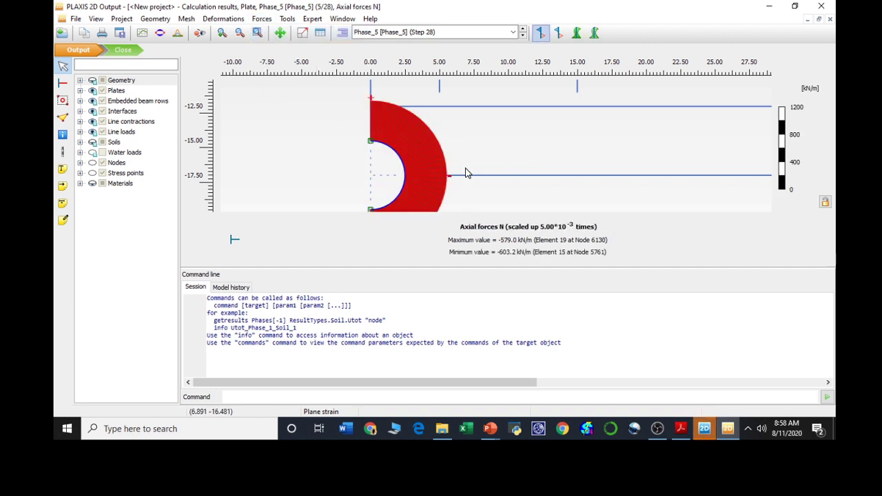
{"action": "left_click", "coordinate": [559, 31]}
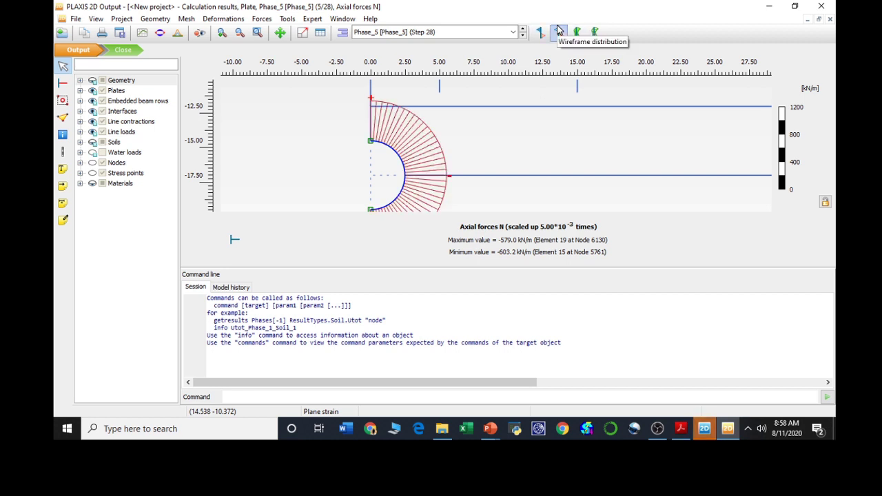
{"action": "scroll", "coordinate": [514, 134], "scroll_direction": "down", "scroll_amount": 3}
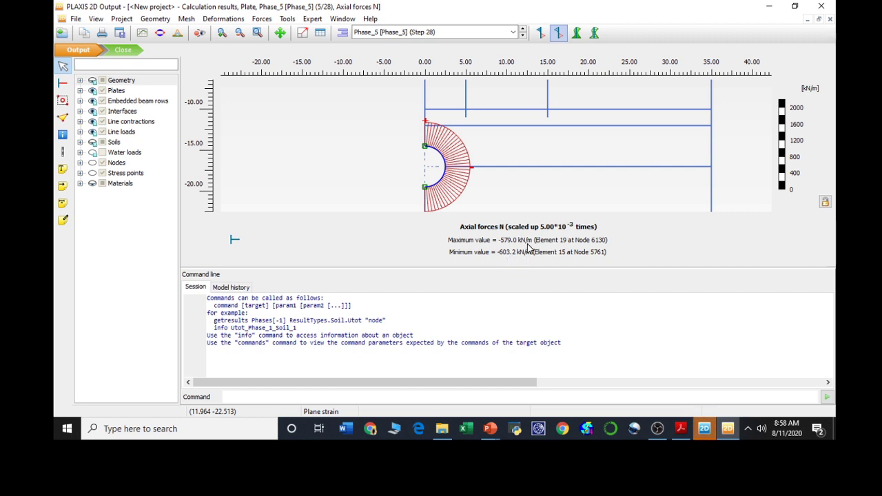
- Display the shear forces Q in the tunnel lining for Phase_5 and inspect the diagram closely
{"action": "left_click", "coordinate": [255, 21]}
{"action": "left_click", "coordinate": [274, 52]}
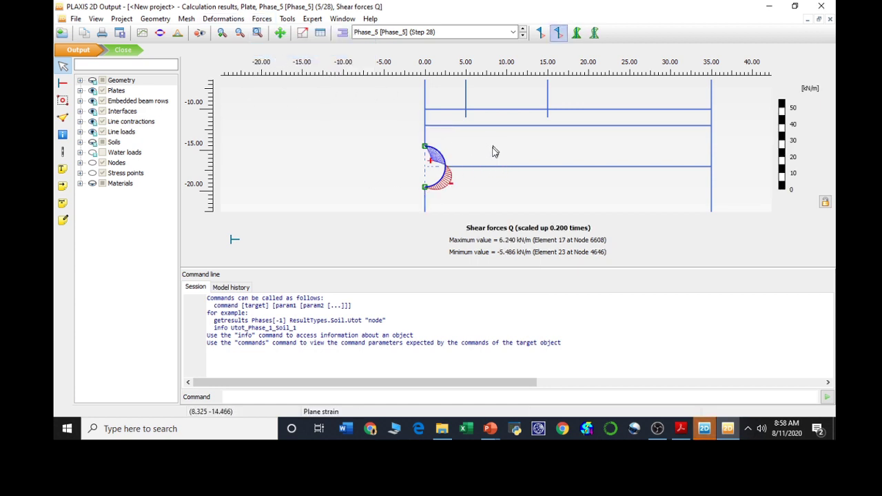
{"action": "scroll", "coordinate": [461, 173], "scroll_direction": "up", "scroll_amount": 1}
{"action": "scroll", "coordinate": [460, 173], "scroll_direction": "up", "scroll_amount": 1}
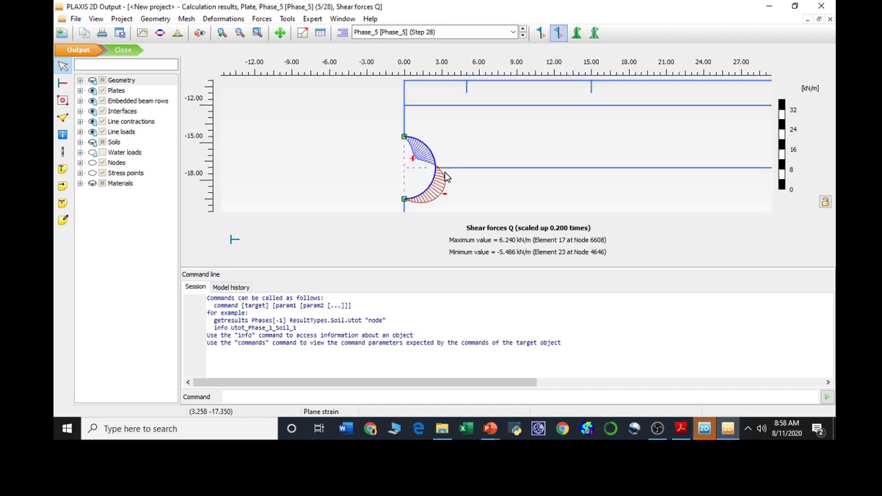
- Compare the lining's shear forces Q in Phase_2 and Phase_4, ending back at Phase_5
{"action": "left_click", "coordinate": [446, 32]}
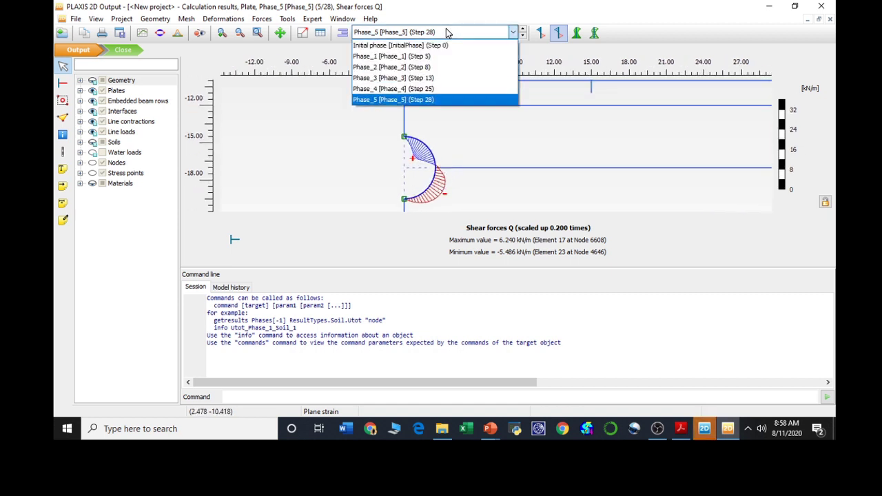
{"action": "left_click", "coordinate": [427, 62]}
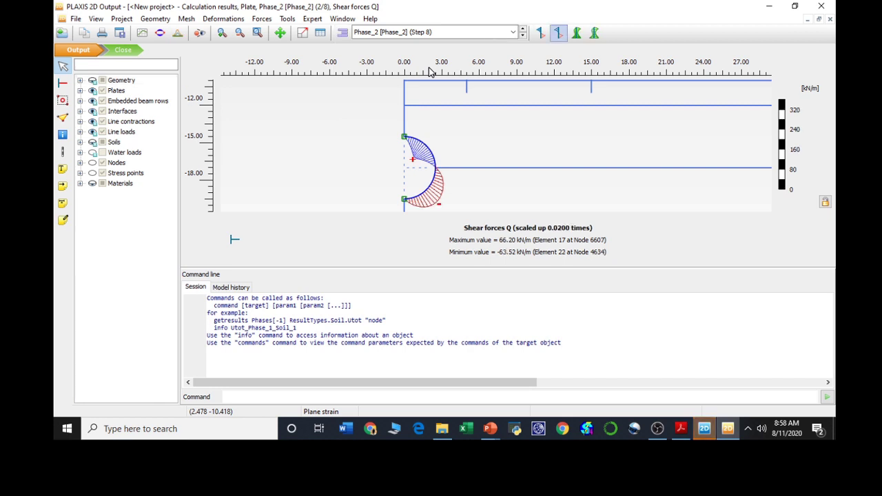
{"action": "left_click", "coordinate": [425, 33]}
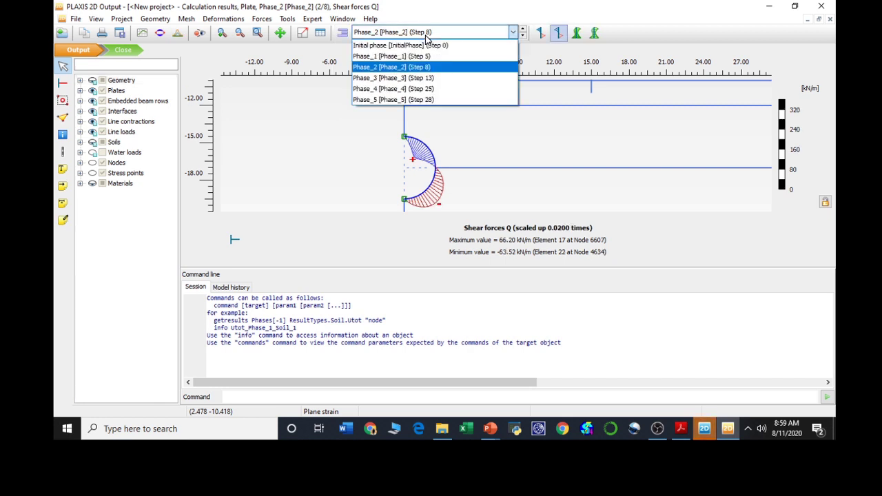
{"action": "left_click", "coordinate": [420, 88]}
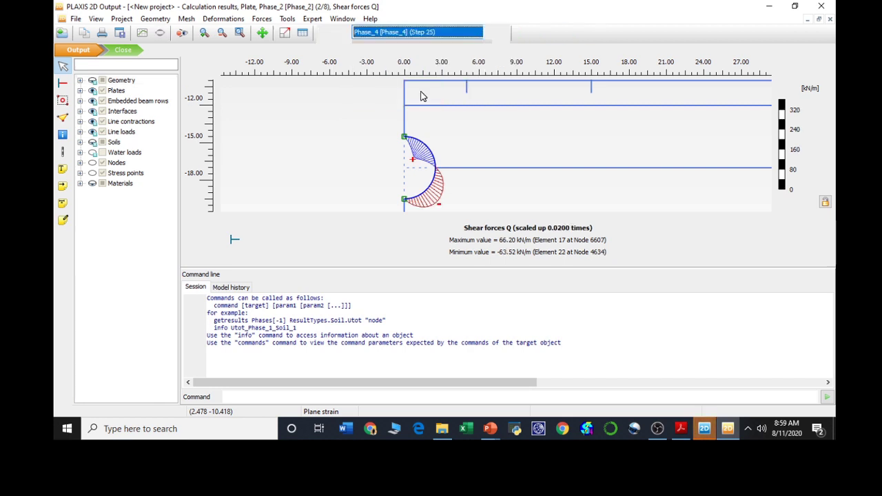
{"action": "left_click", "coordinate": [411, 33]}
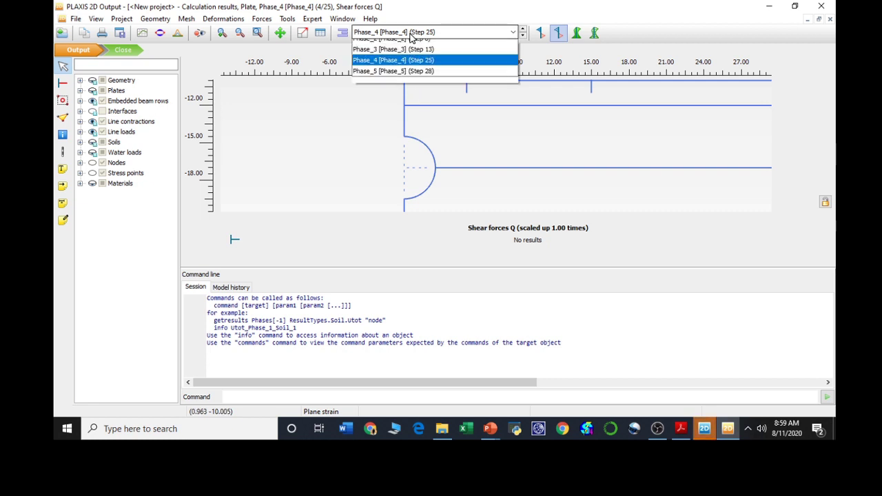
{"action": "left_click", "coordinate": [410, 100]}
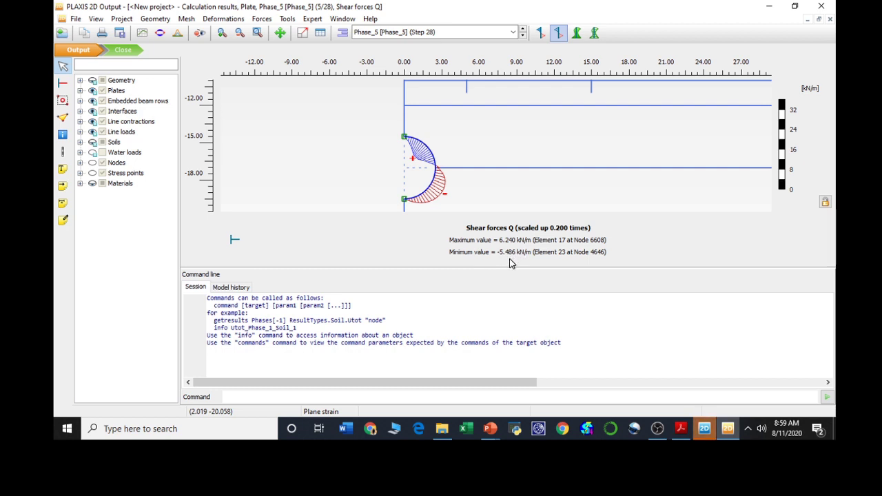
- Display the lining's bending moments M for Phase_5, switch to Phase_2 and examine the diagram around the tunnel
{"action": "left_click", "coordinate": [262, 19]}
{"action": "left_click", "coordinate": [282, 69]}
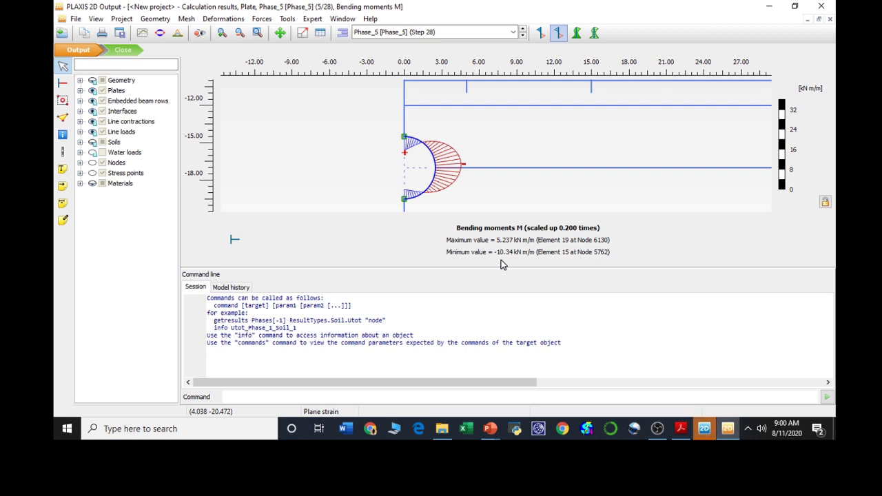
{"action": "left_click", "coordinate": [437, 32]}
{"action": "scroll", "coordinate": [431, 62], "scroll_direction": "up", "scroll_amount": 2}
{"action": "left_click", "coordinate": [427, 67]}
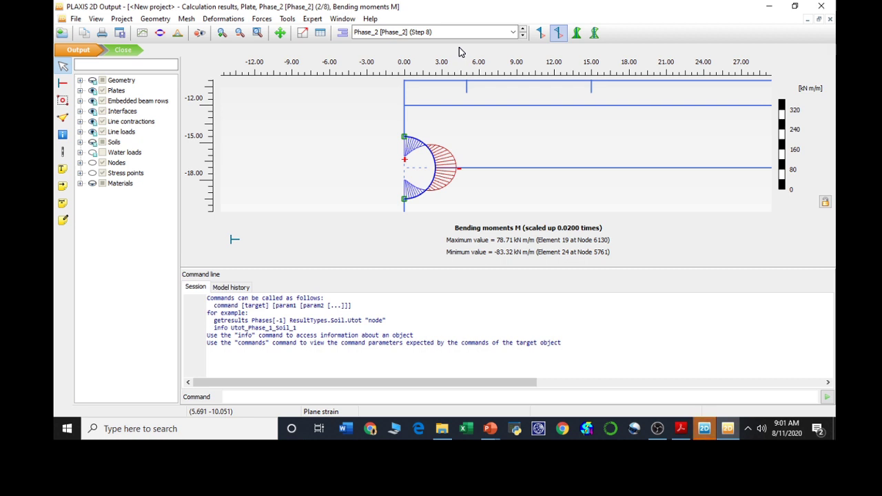
{"action": "left_click_drag", "start_coordinate": [388, 142], "coordinate": [426, 157]}
{"action": "scroll", "coordinate": [428, 159], "scroll_direction": "up", "scroll_amount": 4}
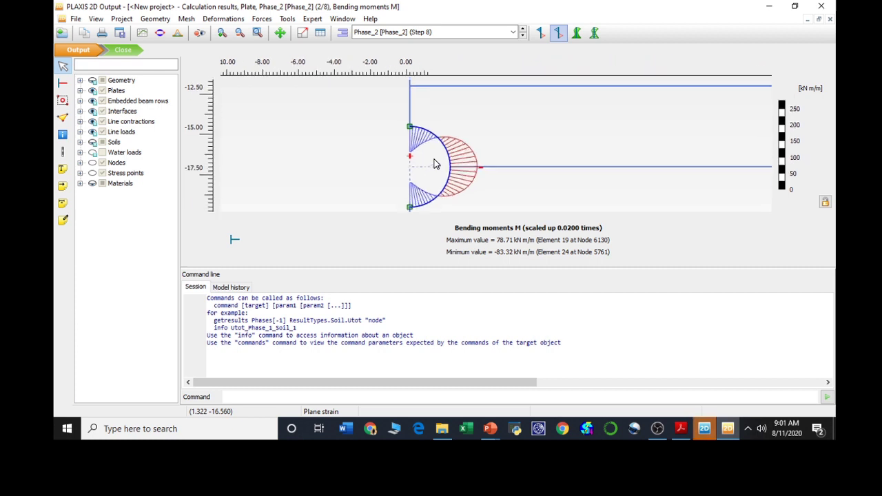
{"action": "scroll", "coordinate": [433, 163], "scroll_direction": "down", "scroll_amount": 1}
{"action": "scroll", "coordinate": [433, 165], "scroll_direction": "down", "scroll_amount": 2}
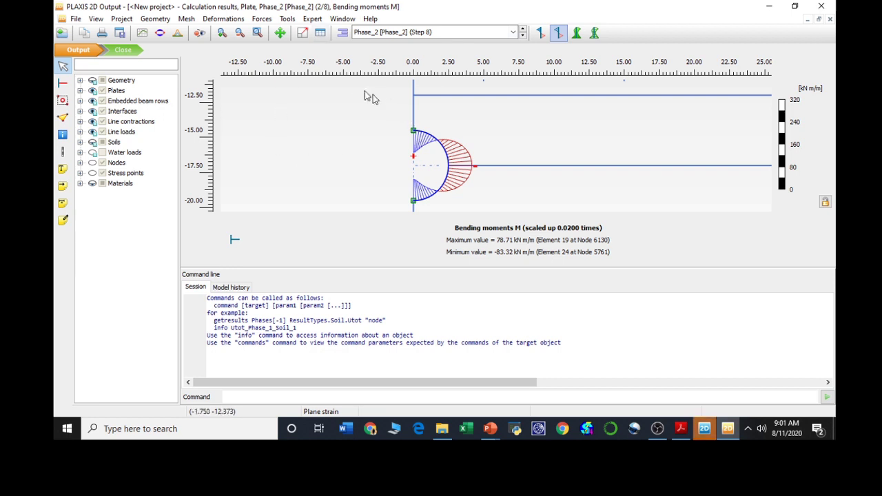
- View the lining's total displacements |u| in Phase_2 and return to its bending moments M
{"action": "left_click", "coordinate": [240, 21]}
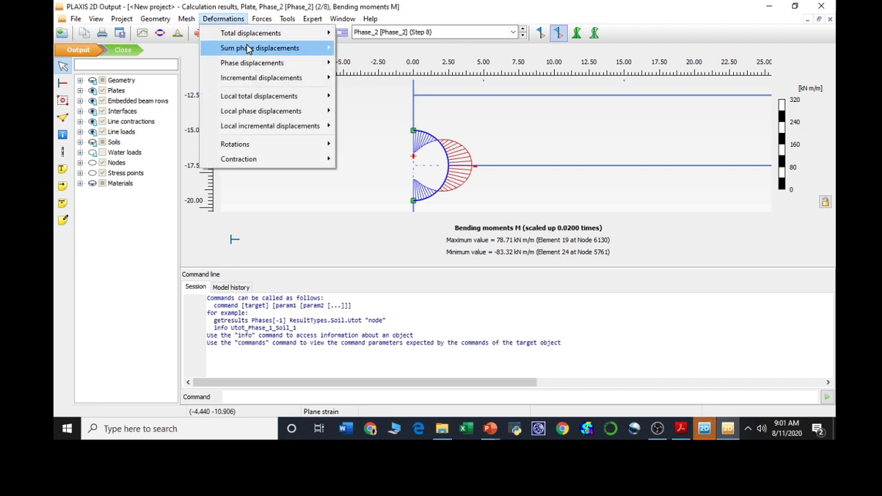
{"action": "mouse_move", "coordinate": [246, 45]}
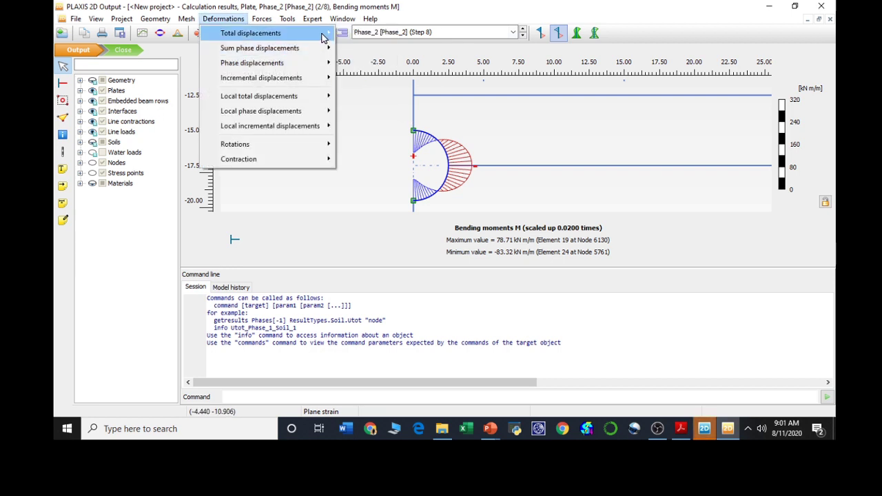
{"action": "mouse_move", "coordinate": [321, 36]}
{"action": "left_click", "coordinate": [355, 34]}
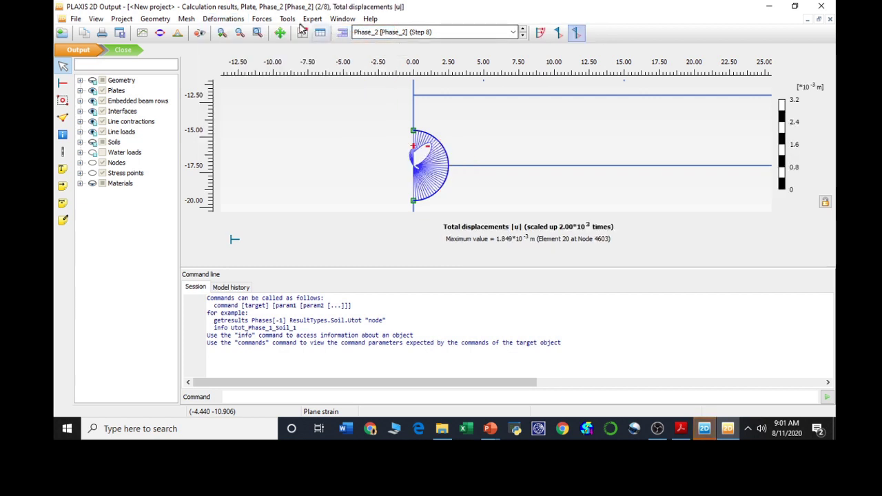
{"action": "left_click", "coordinate": [261, 19]}
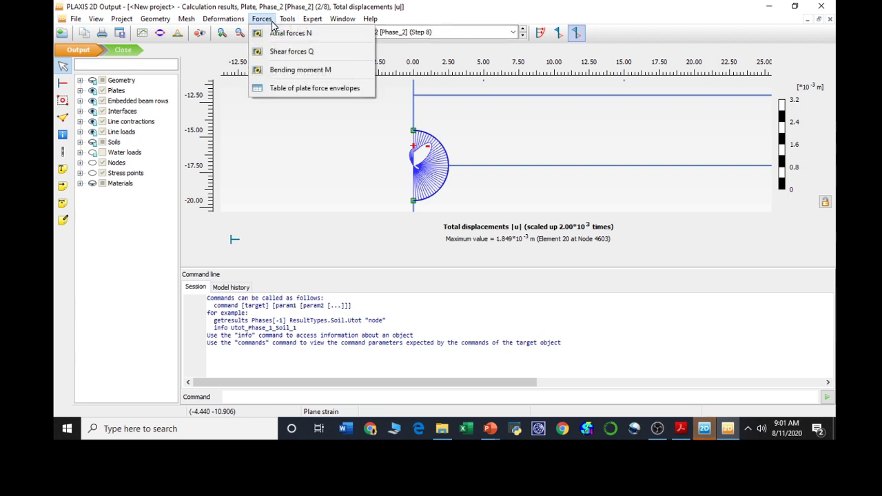
{"action": "left_click", "coordinate": [304, 72]}
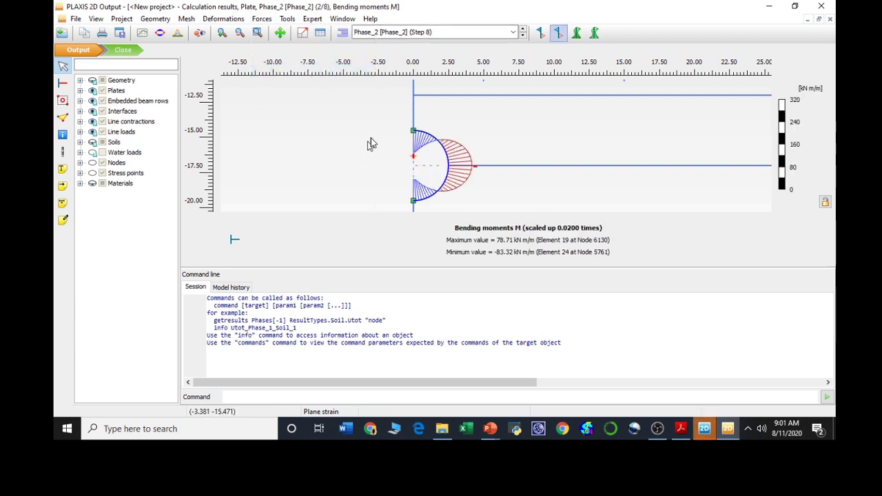